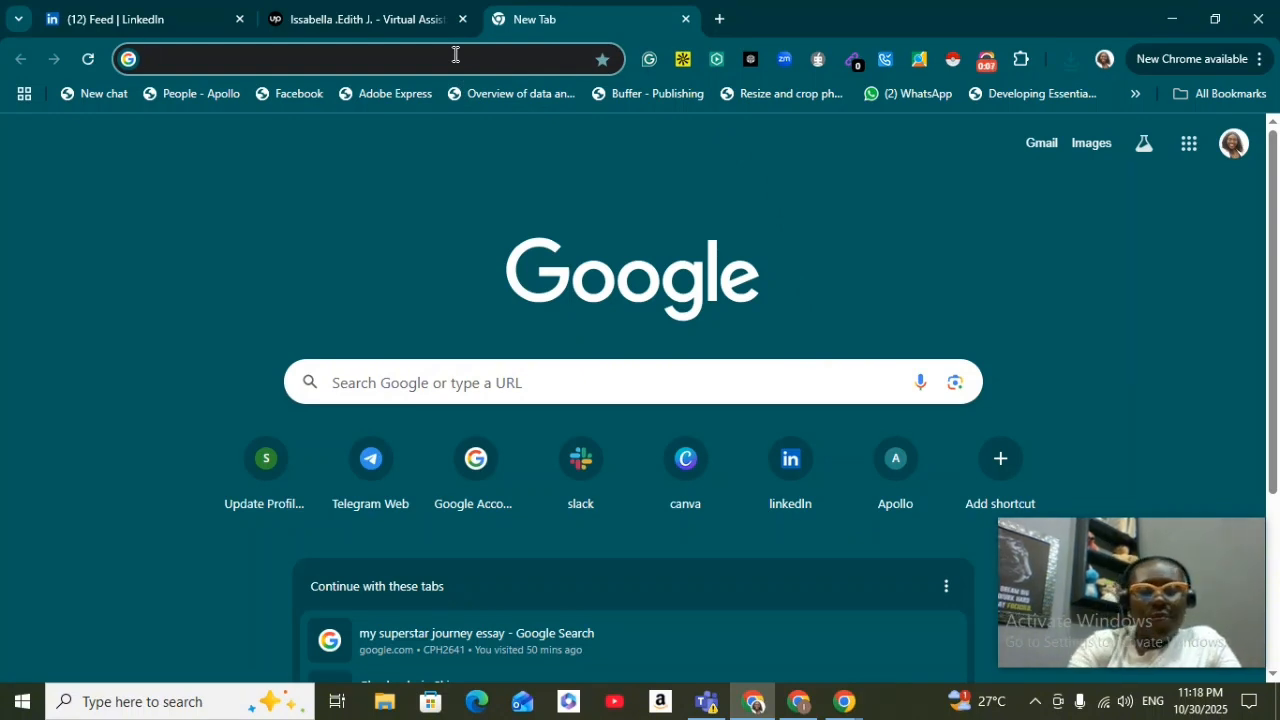
- Search for the trello.com sign-up page, open it and sign up to Trello with a Google account
{"action": "type", "text": "Trello.com"}
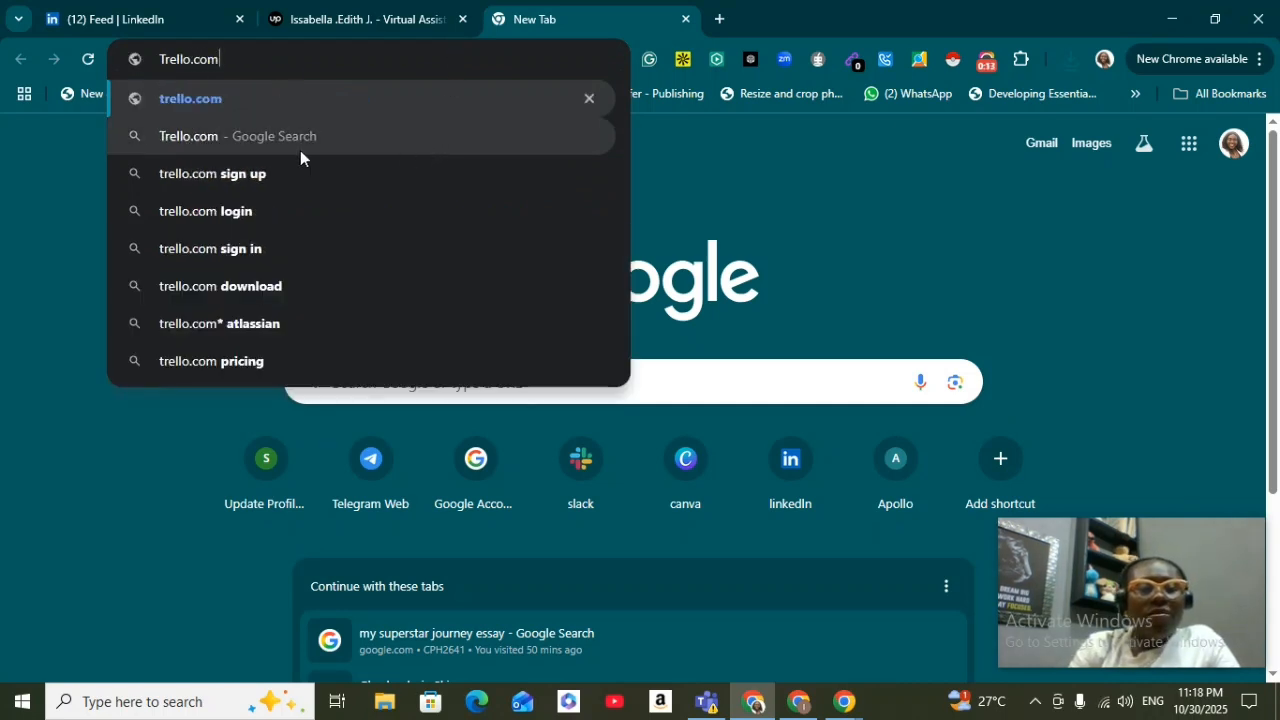
{"action": "left_click", "coordinate": [280, 171]}
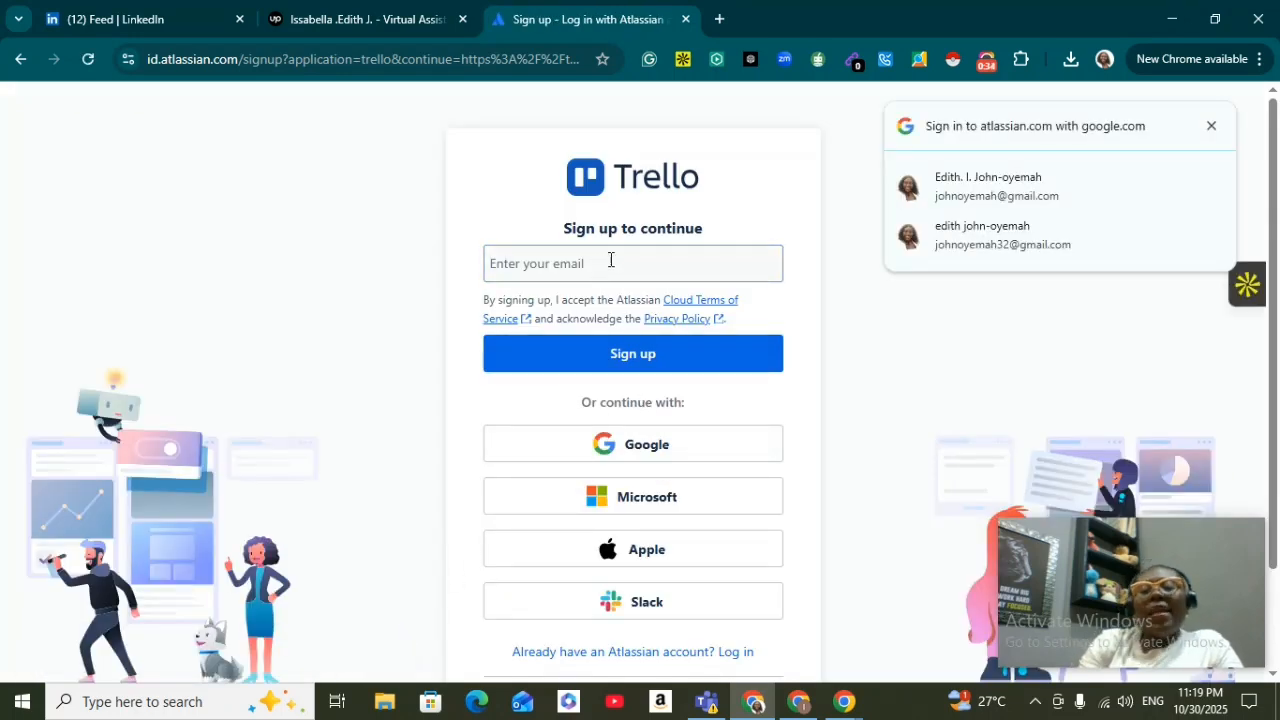
{"action": "left_click", "coordinate": [1211, 126]}
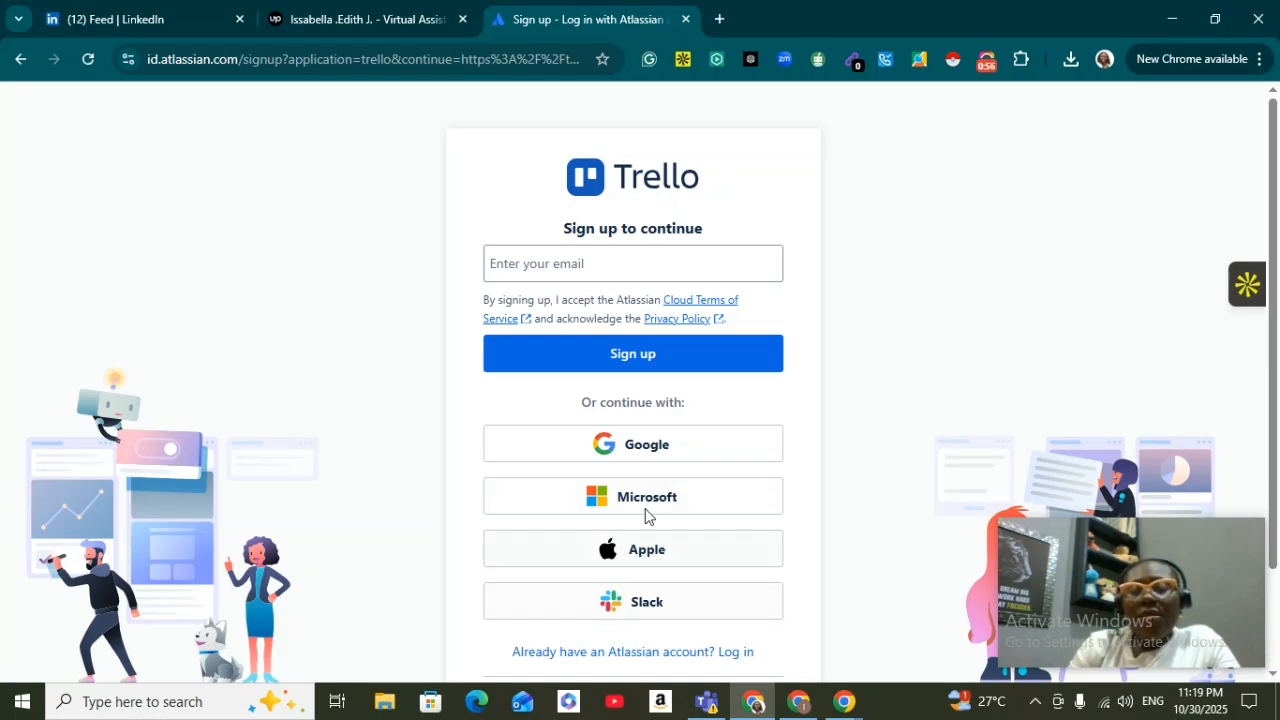
{"action": "left_click", "coordinate": [648, 446]}
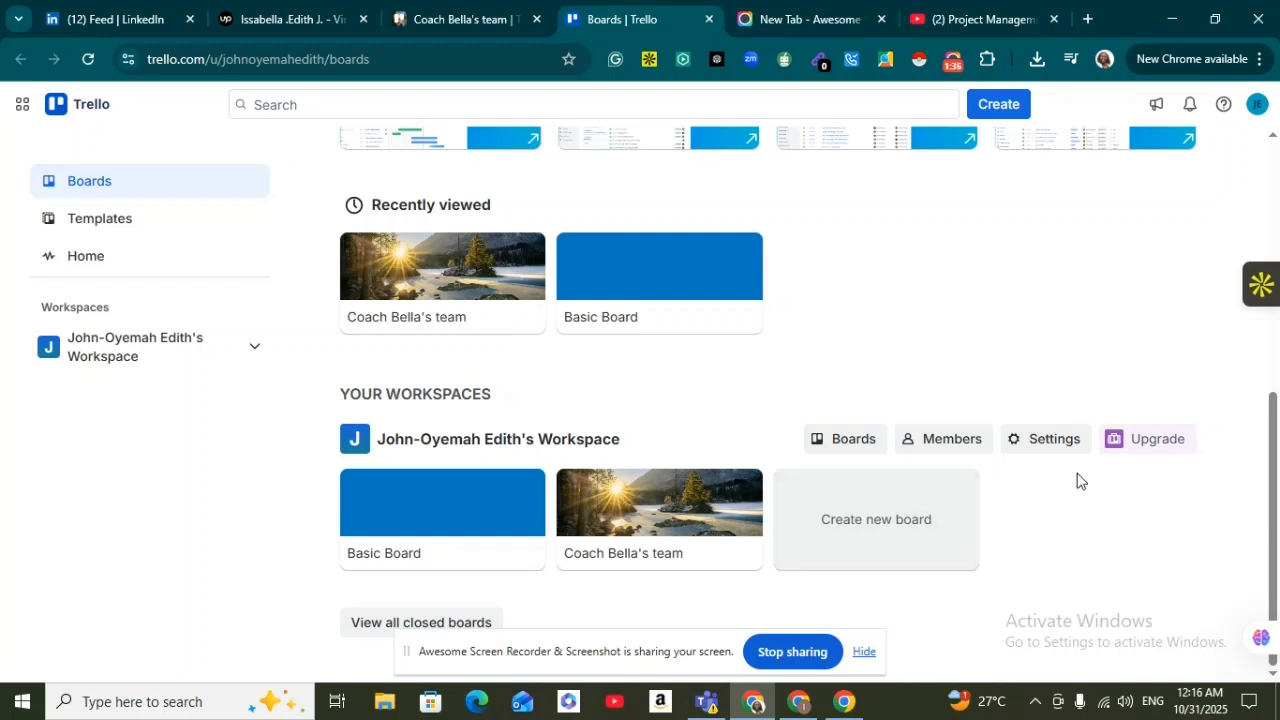
- Create a board with Private visibility, titled with the owner's first name followed by "project", and dismiss the empty list entry
{"action": "left_click", "coordinate": [865, 653]}
{"action": "left_click", "coordinate": [882, 531]}
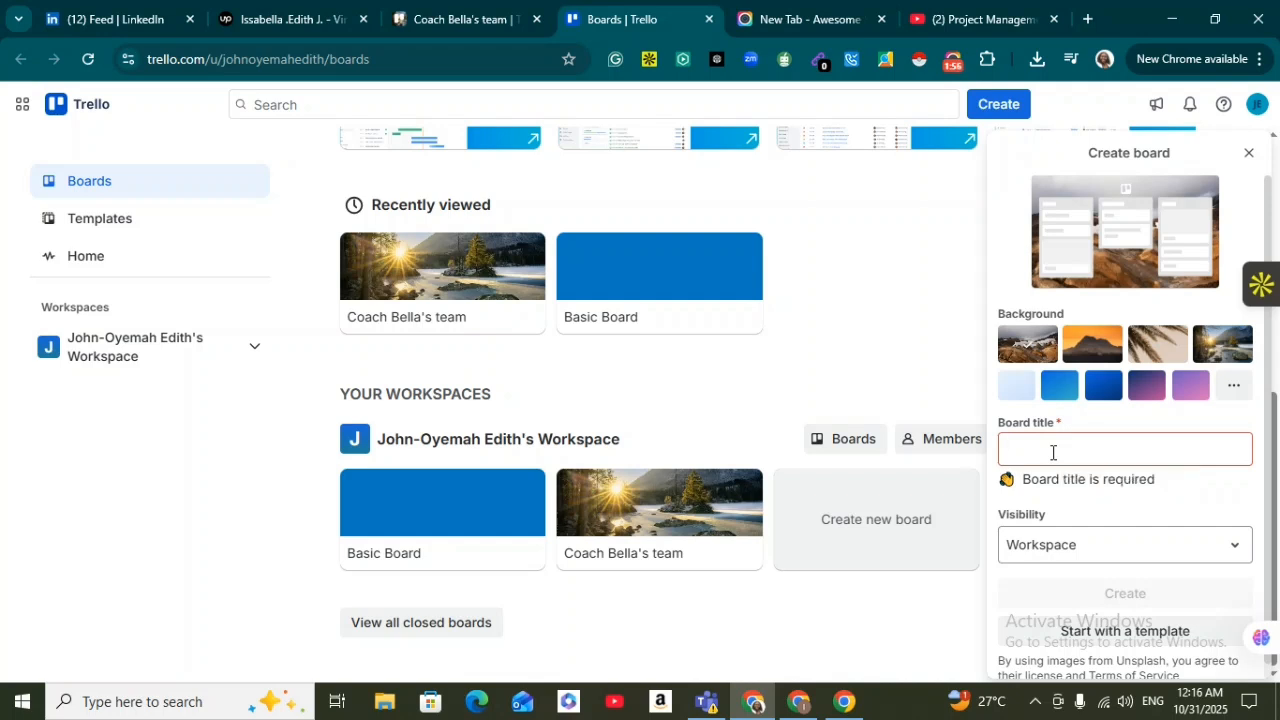
{"action": "type", "text": "Issab"}
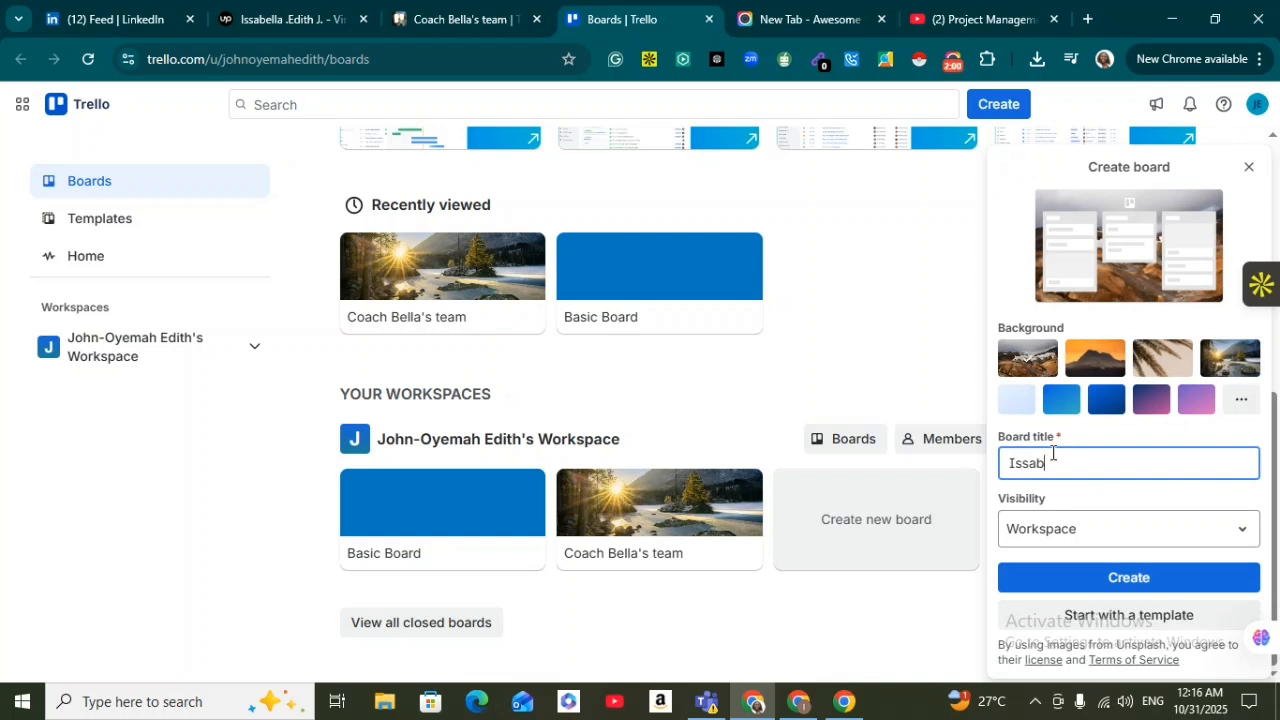
{"action": "type", "text": "ella projrect"}
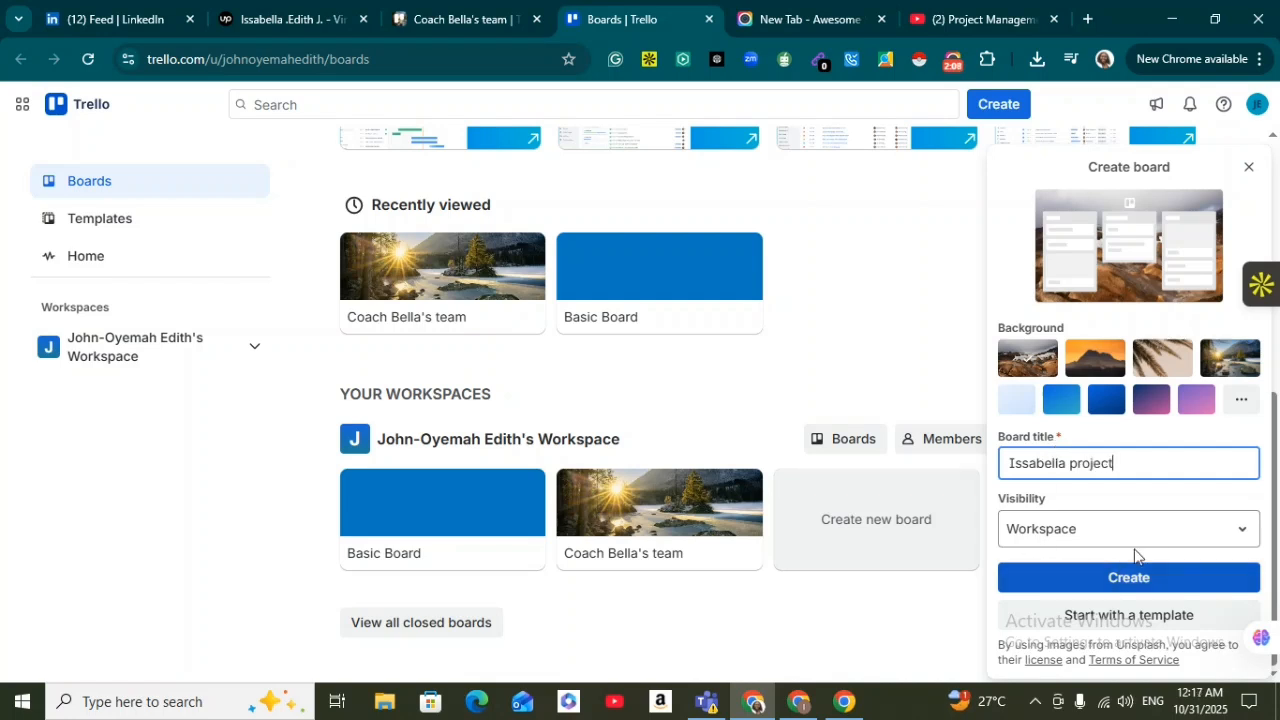
{"action": "left_click", "coordinate": [1240, 533]}
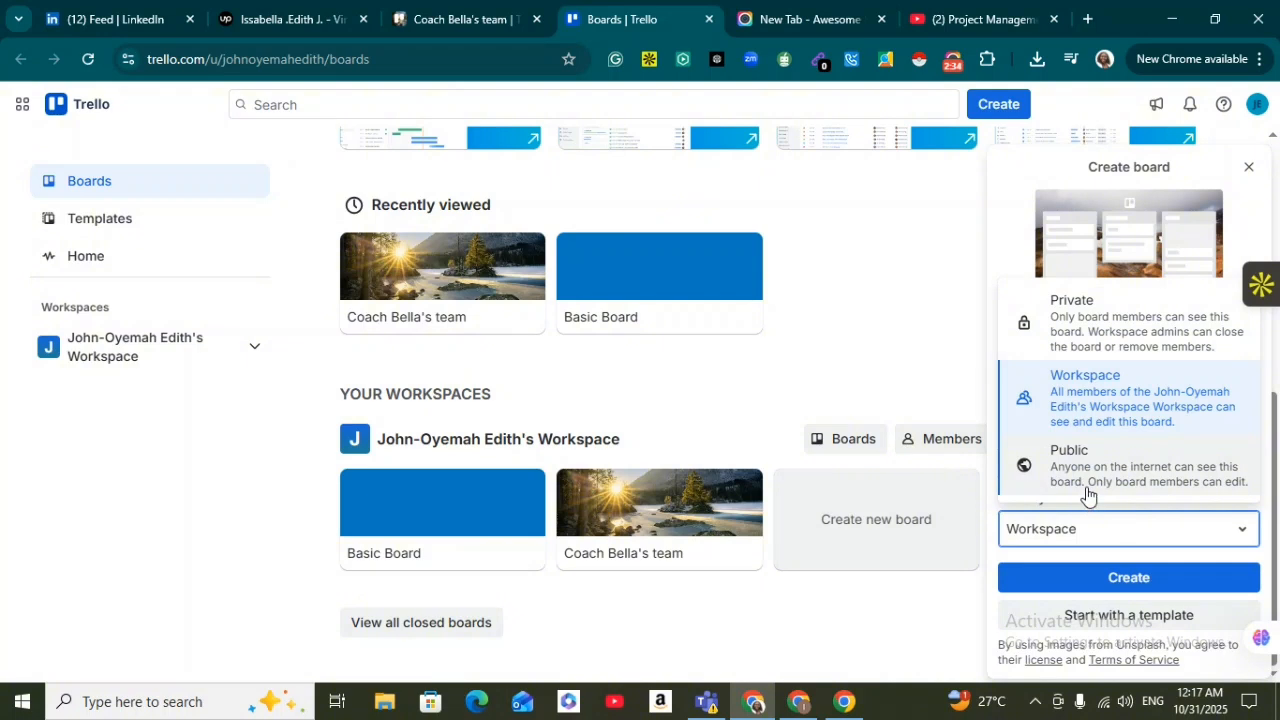
{"action": "left_click", "coordinate": [1080, 340]}
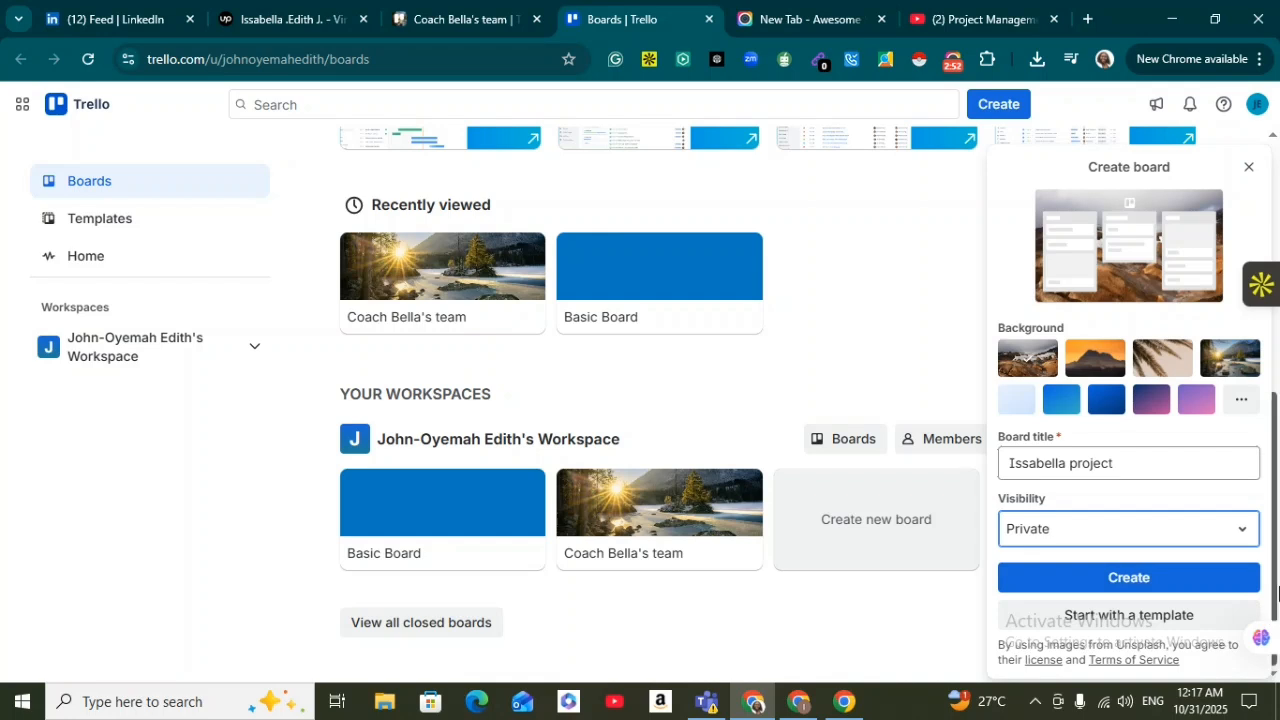
{"action": "left_click", "coordinate": [1131, 578]}
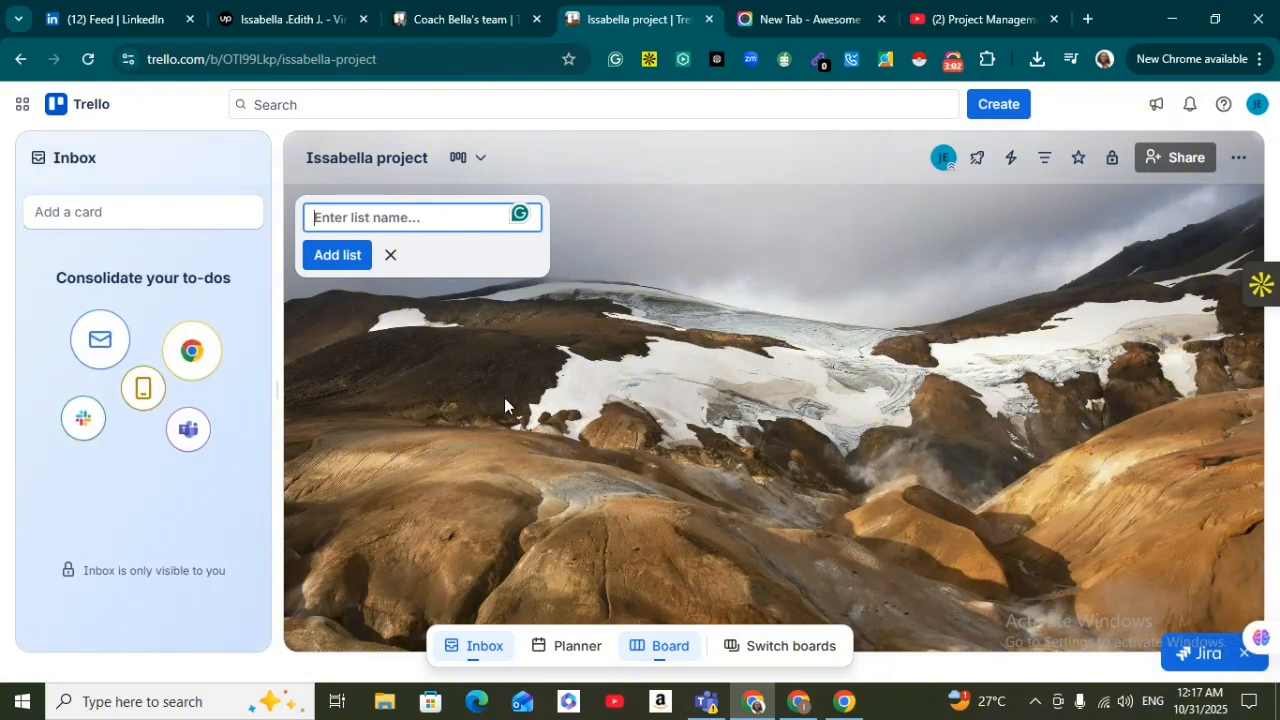
{"action": "left_click", "coordinate": [771, 487]}
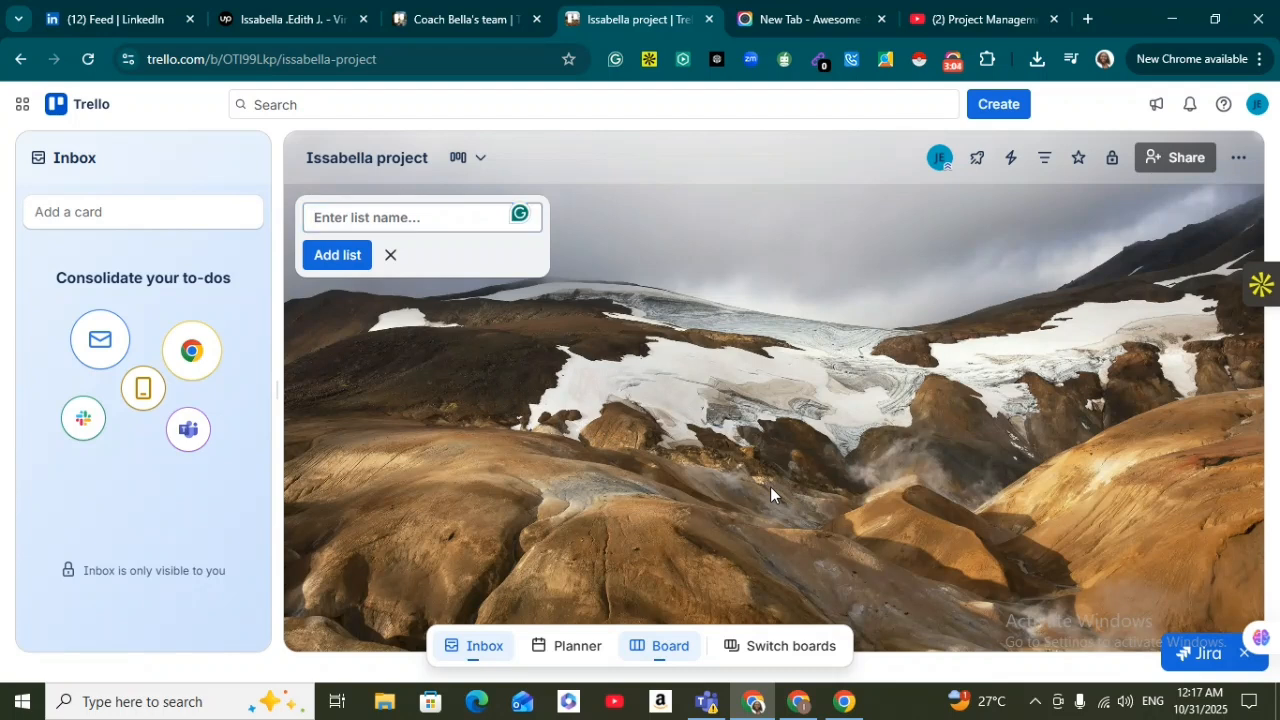
{"action": "left_click", "coordinate": [740, 510]}
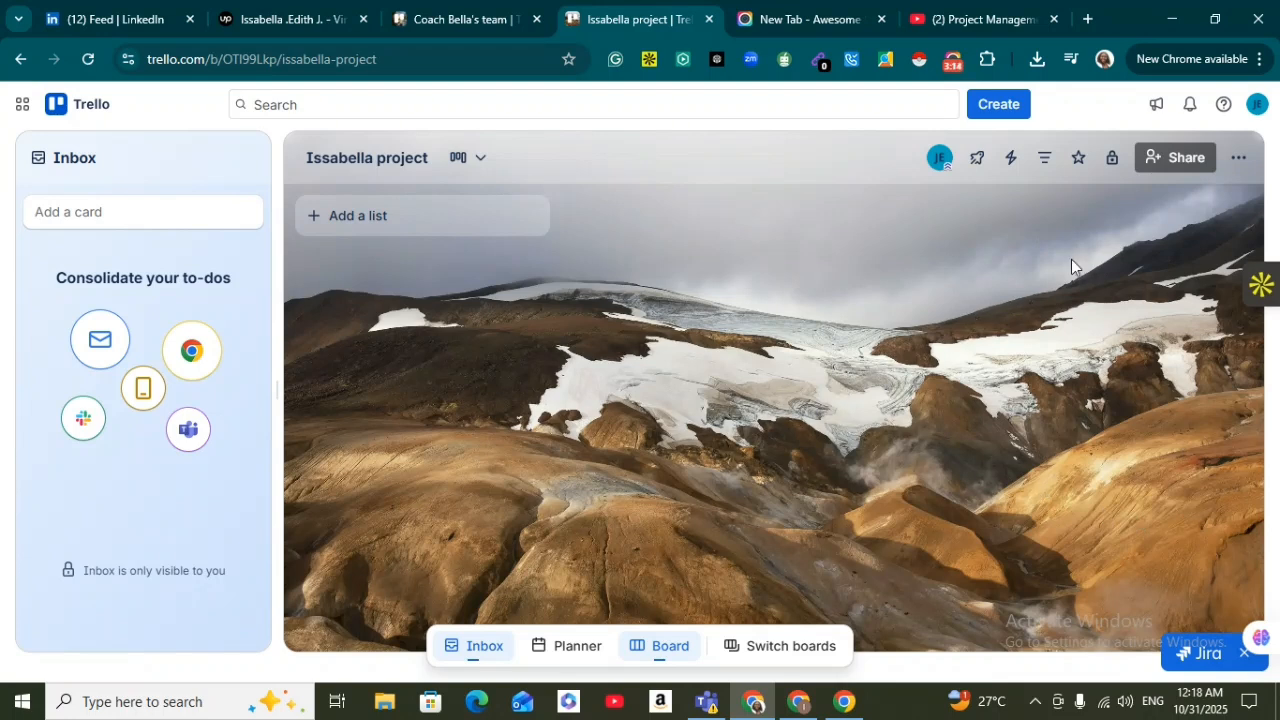
- Change the board background to the blue abstract wave image from the photo collection
{"action": "left_click", "coordinate": [1238, 158]}
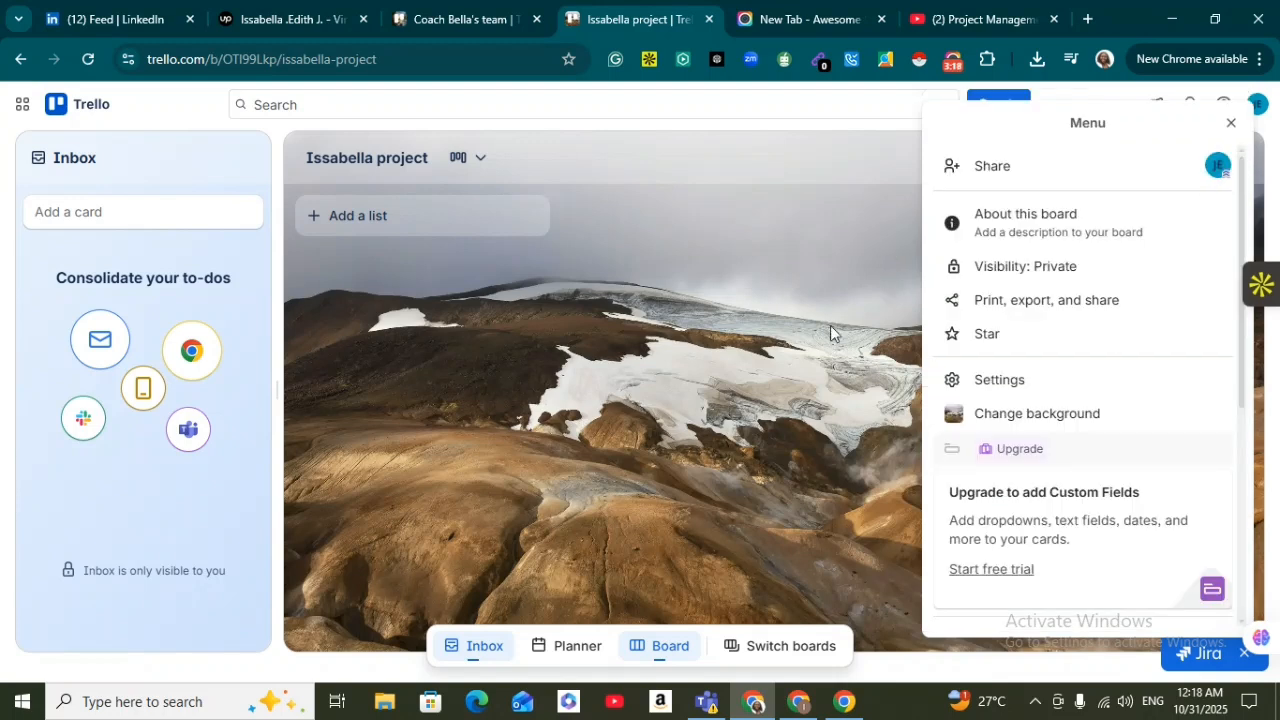
{"action": "left_click", "coordinate": [1018, 422]}
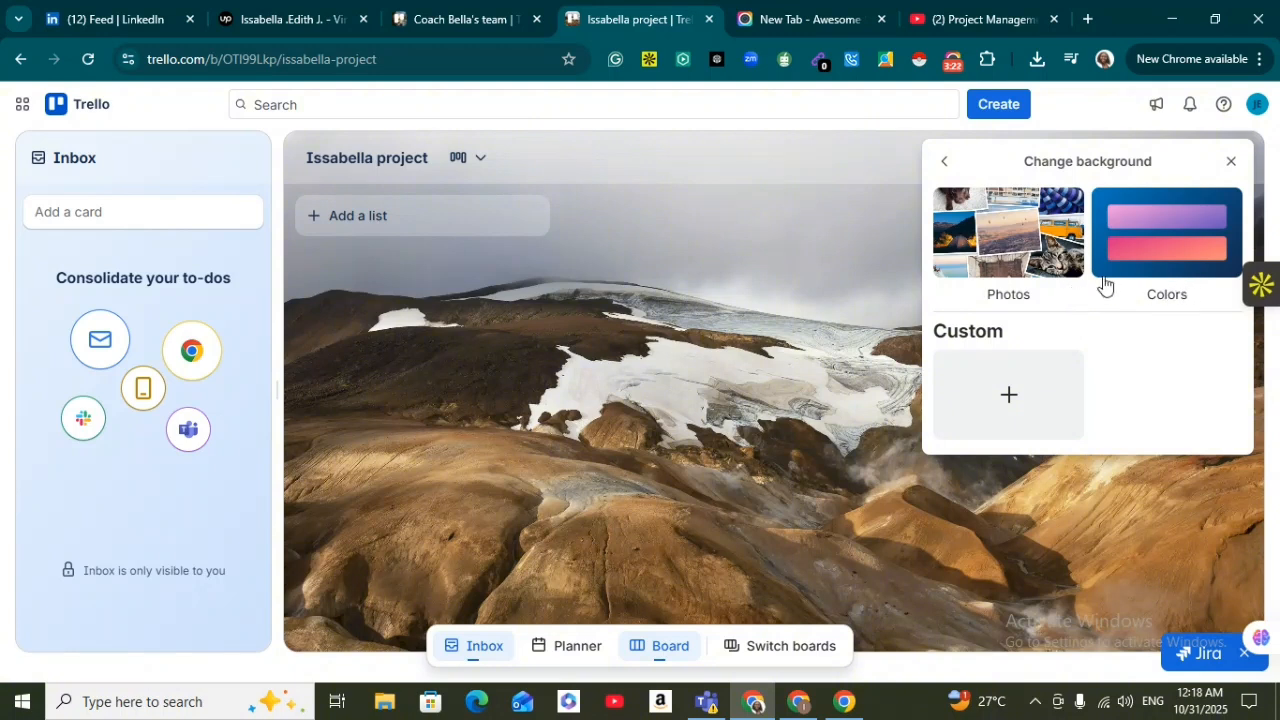
{"action": "left_click", "coordinate": [1045, 229]}
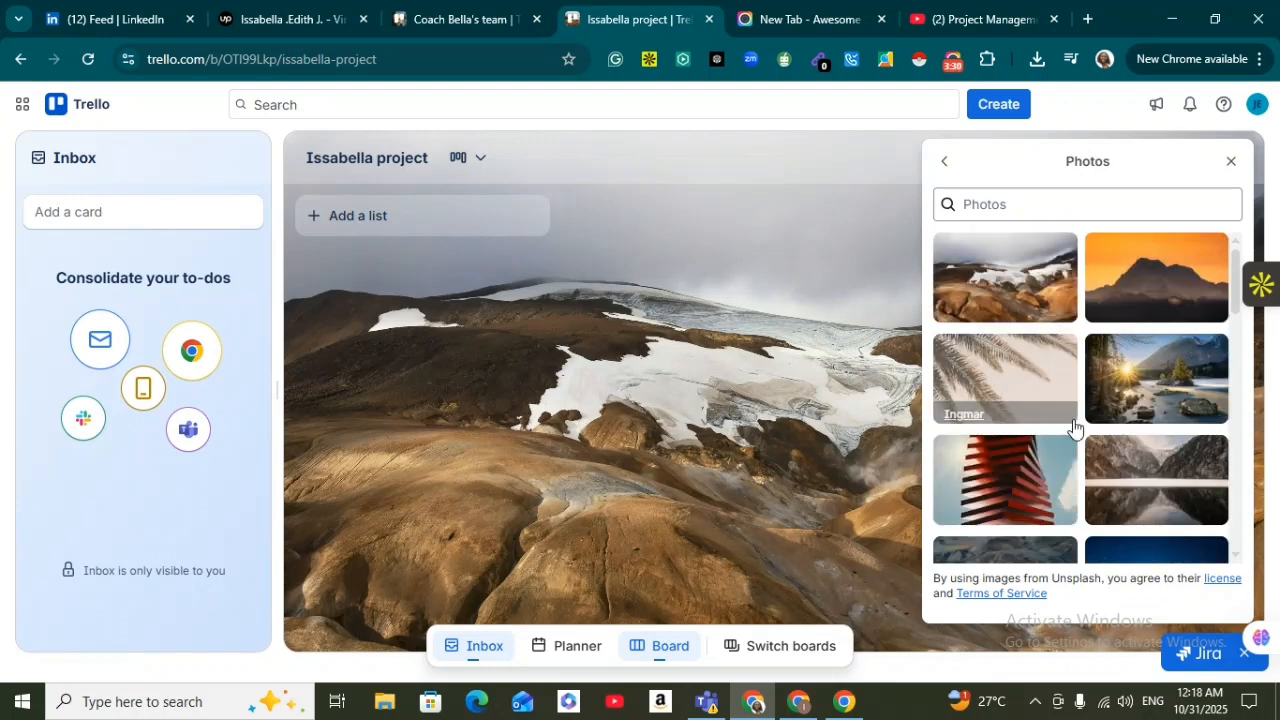
{"action": "left_click", "coordinate": [1128, 476]}
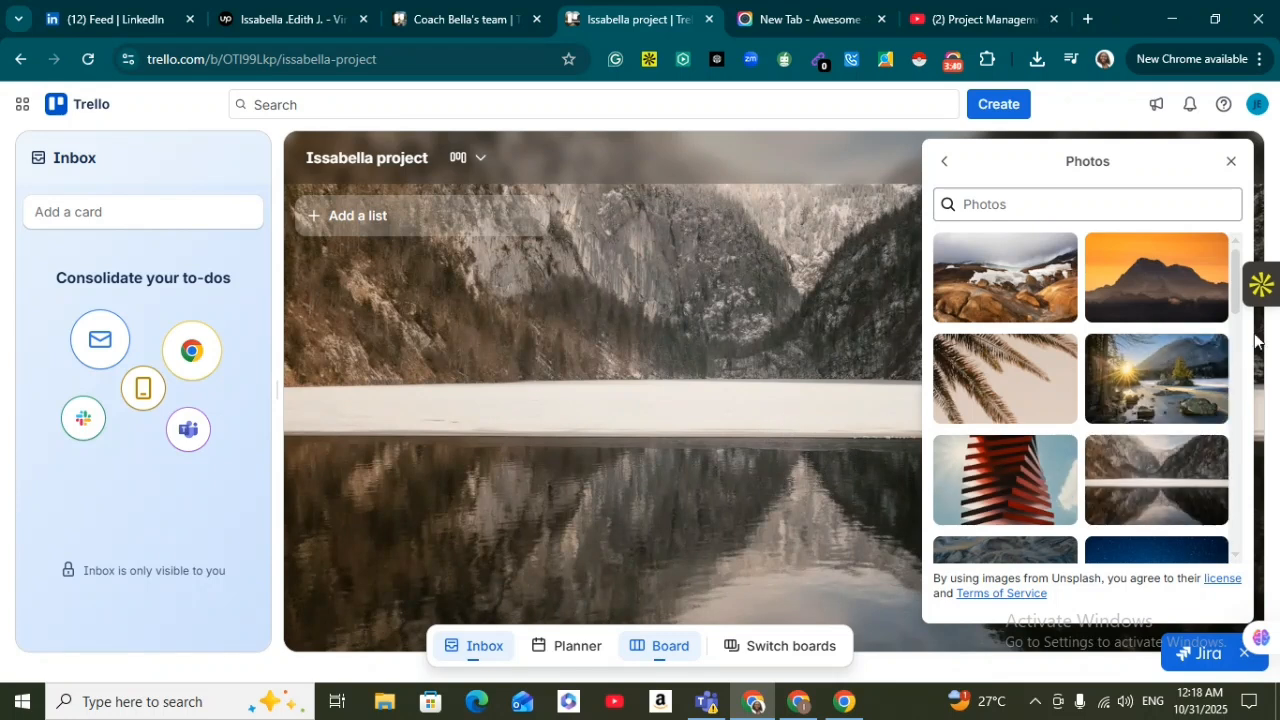
{"action": "left_click_drag", "start_coordinate": [1232, 305], "coordinate": [1208, 508]}
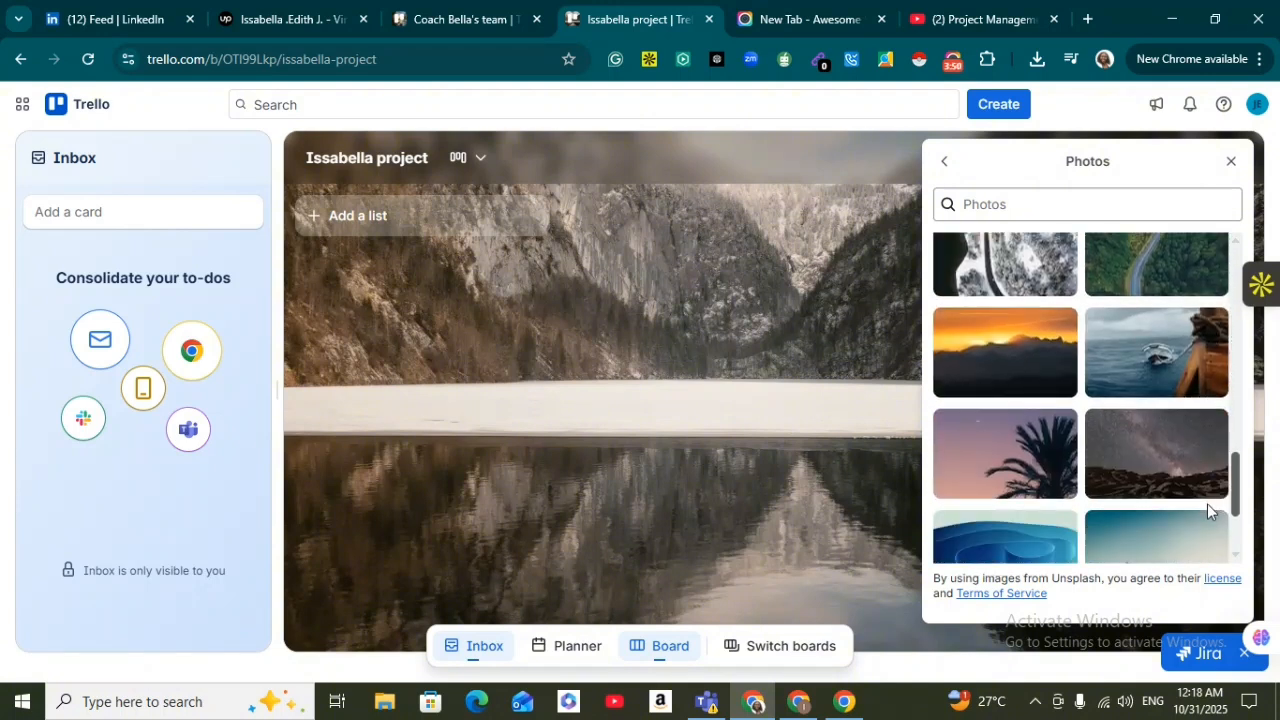
{"action": "scroll", "coordinate": [1207, 503], "scroll_direction": "down", "scroll_amount": 1}
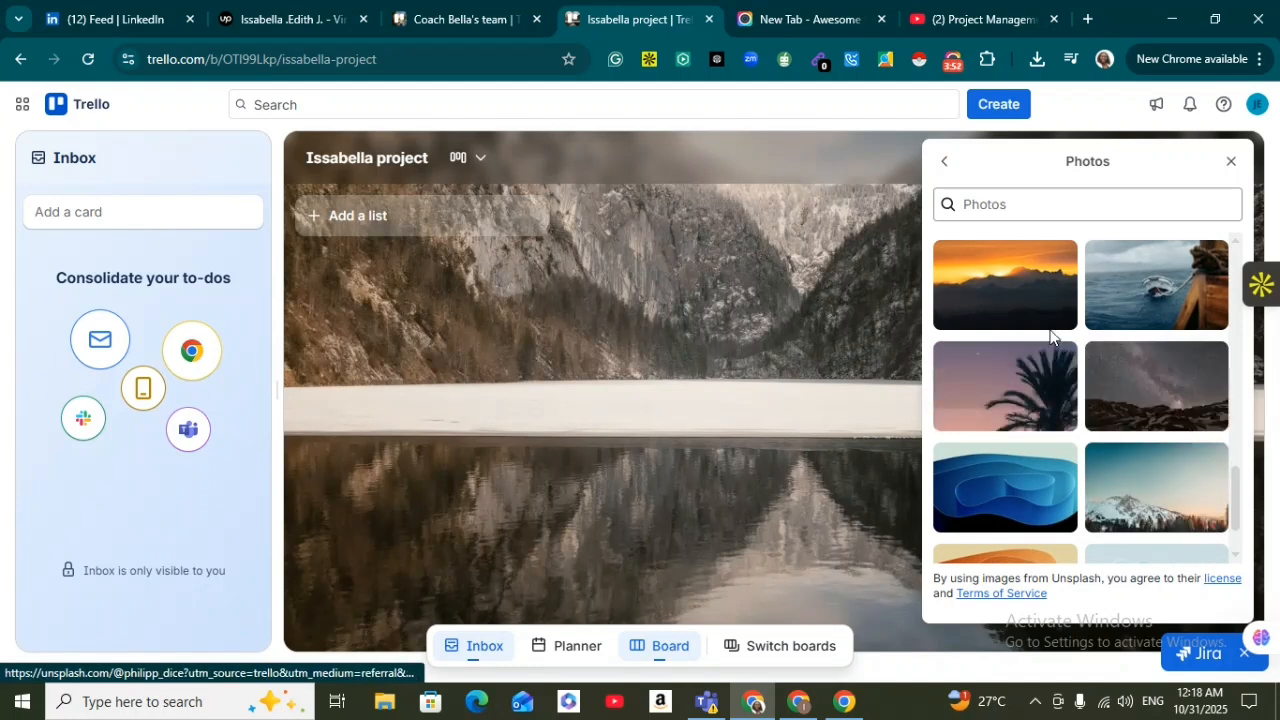
{"action": "left_click", "coordinate": [1007, 497]}
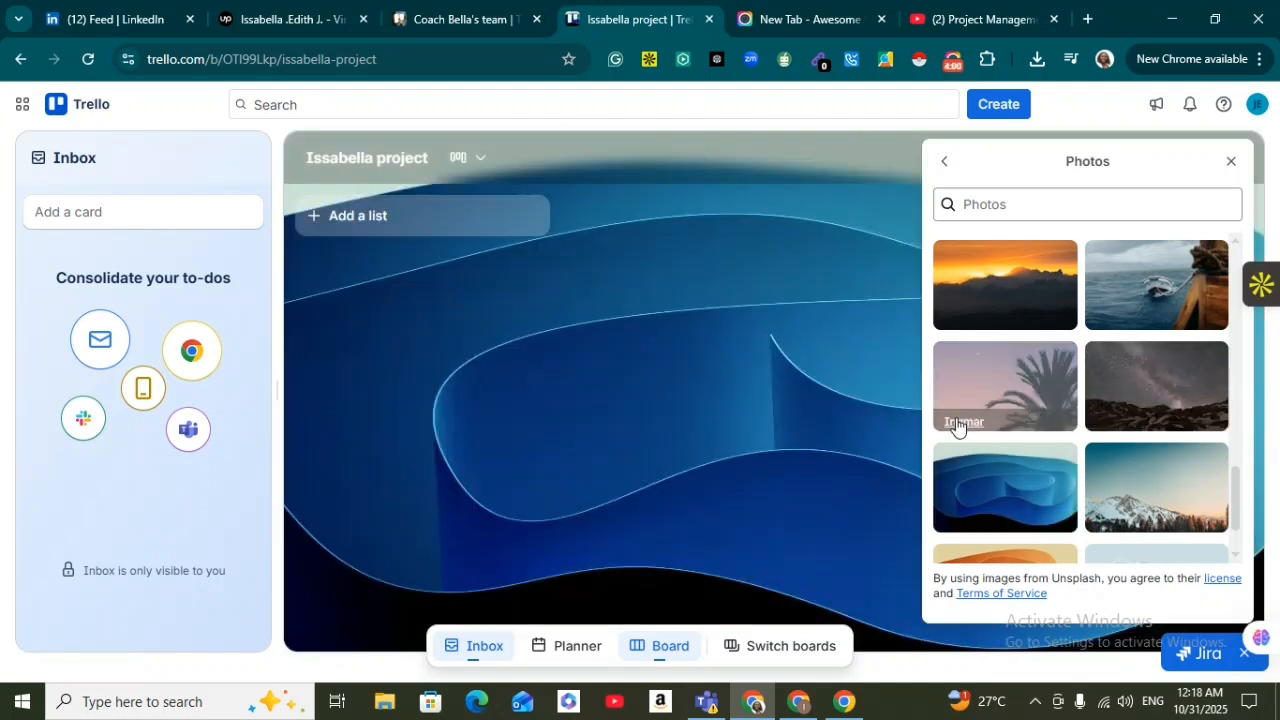
{"action": "left_click", "coordinate": [820, 463]}
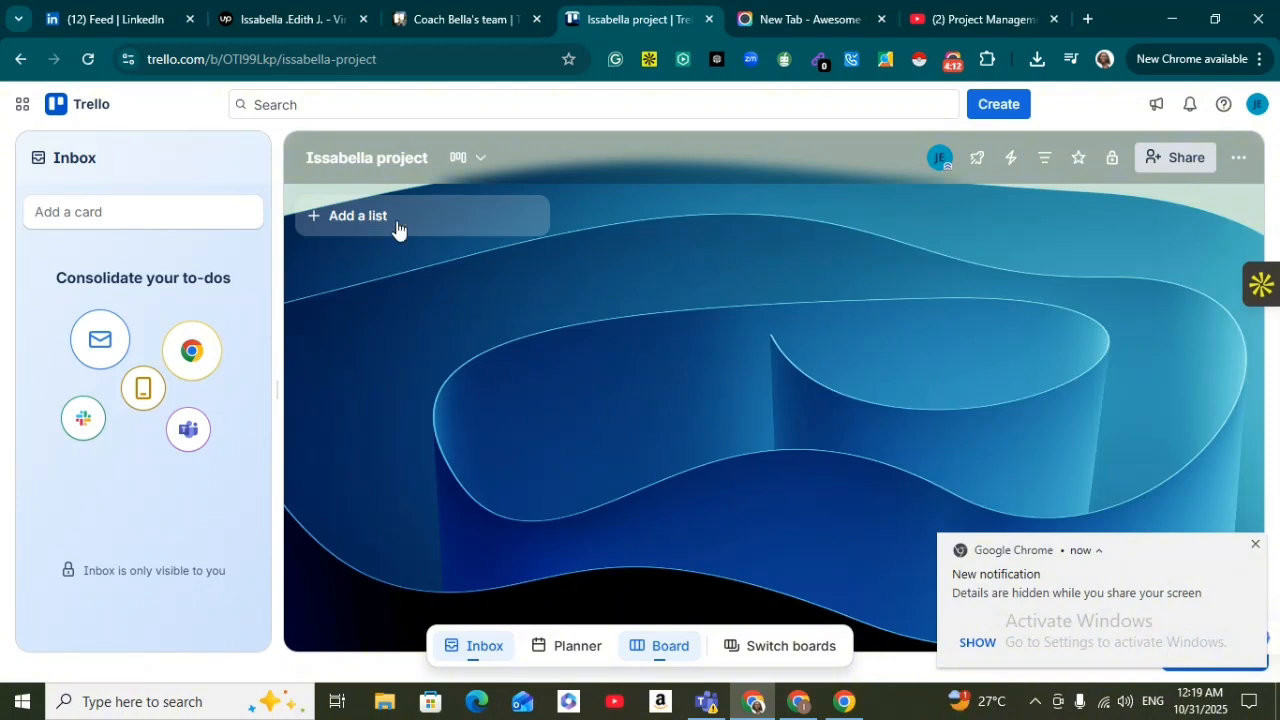
{"action": "left_click", "coordinate": [1256, 547]}
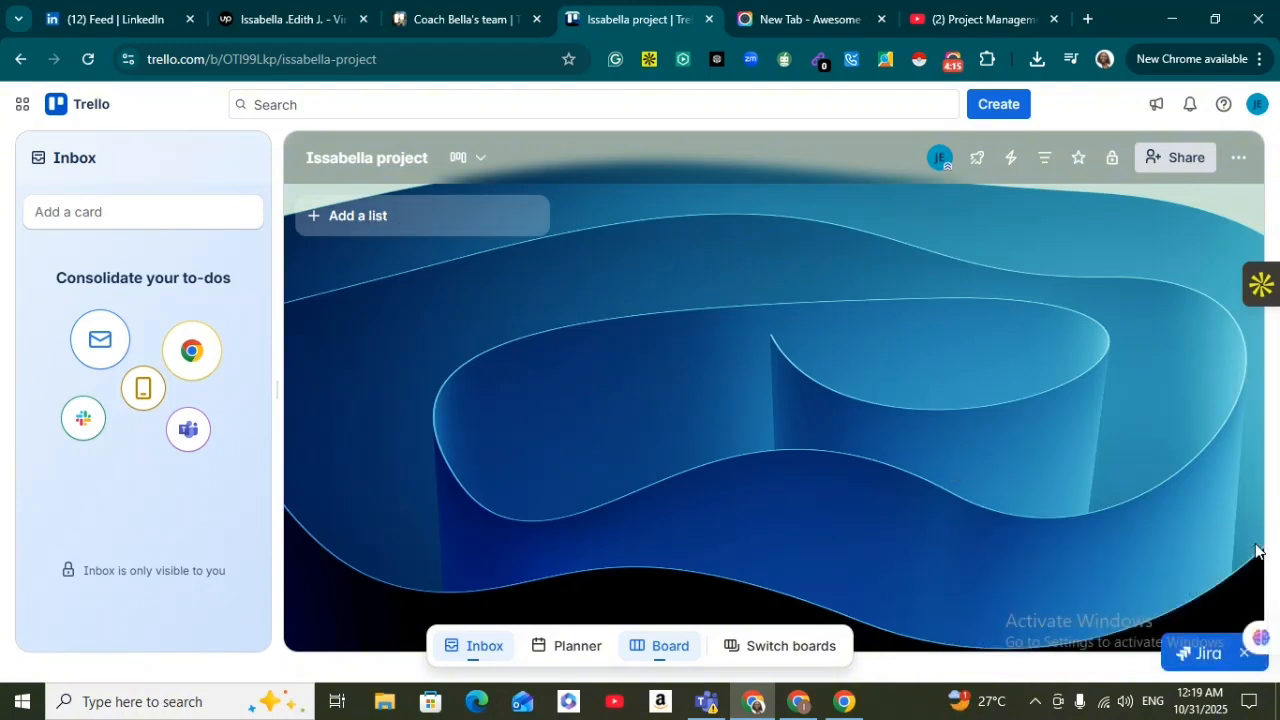
- Add a first list to the board, titled with the first team member's name in possessive form followed by "task"
{"action": "left_click", "coordinate": [367, 222]}
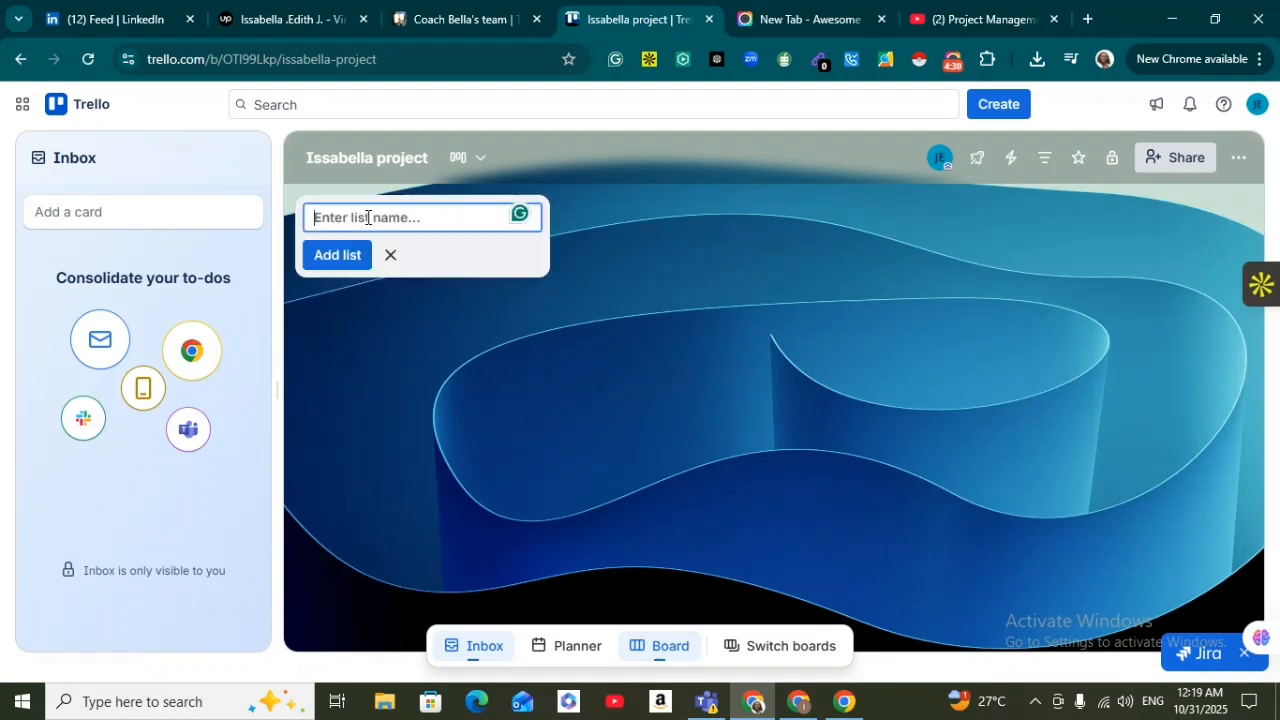
{"action": "type", "text": "H"}
{"action": "key", "text": "BackSpace"}
{"action": "type", "text": "Janet"}
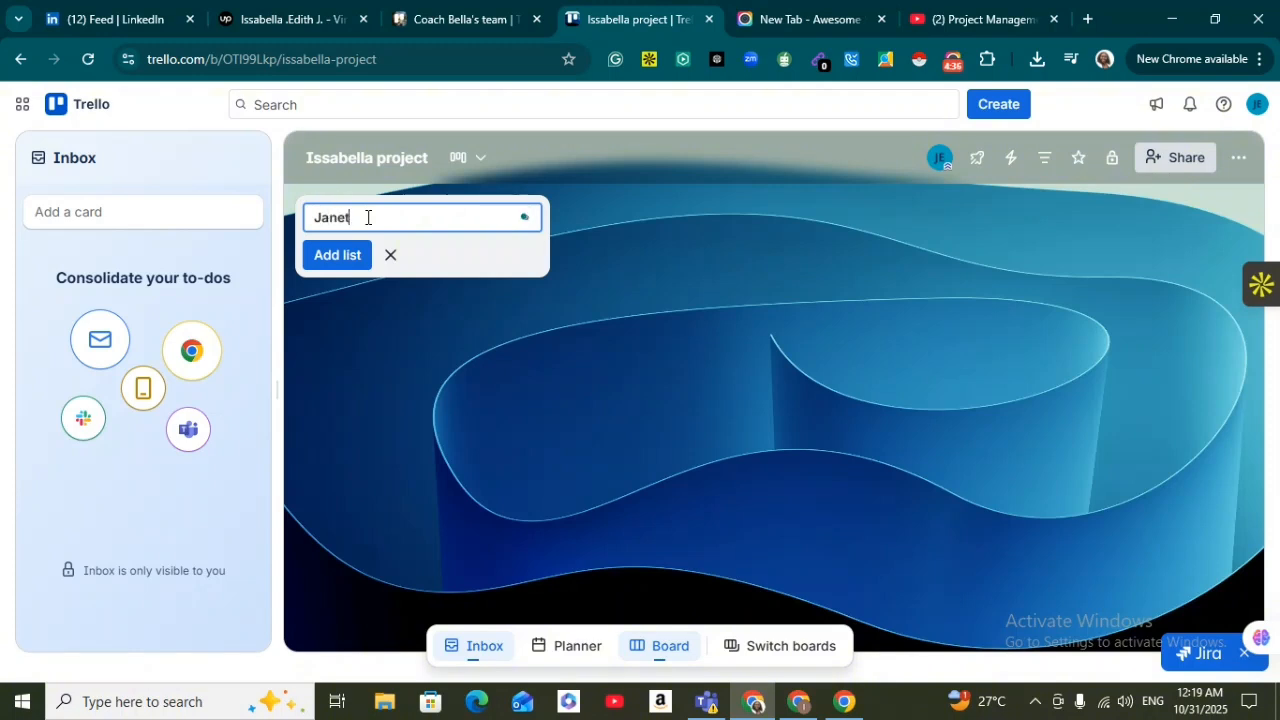
{"action": "type", "text": "s task"}
{"action": "left_click", "coordinate": [345, 257]}
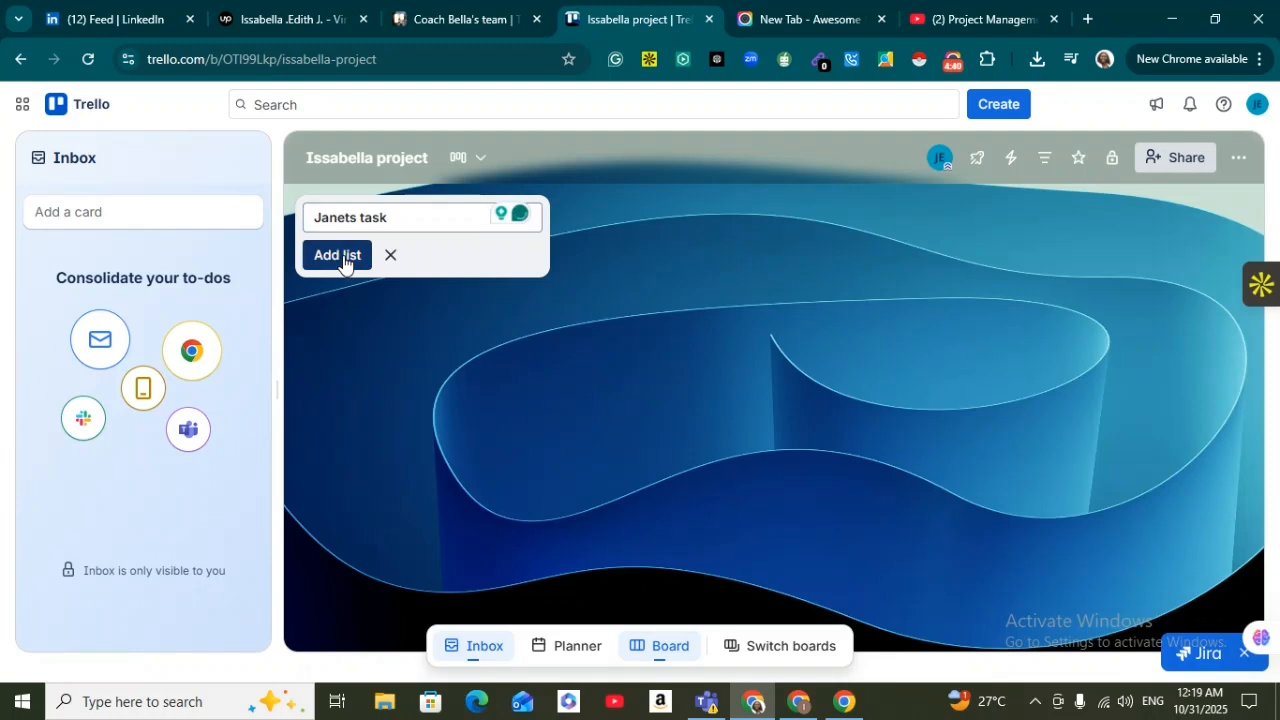
- Add a second list titled with another team member's name in possessive form followed by "tasks"
{"action": "type", "text": "I"}
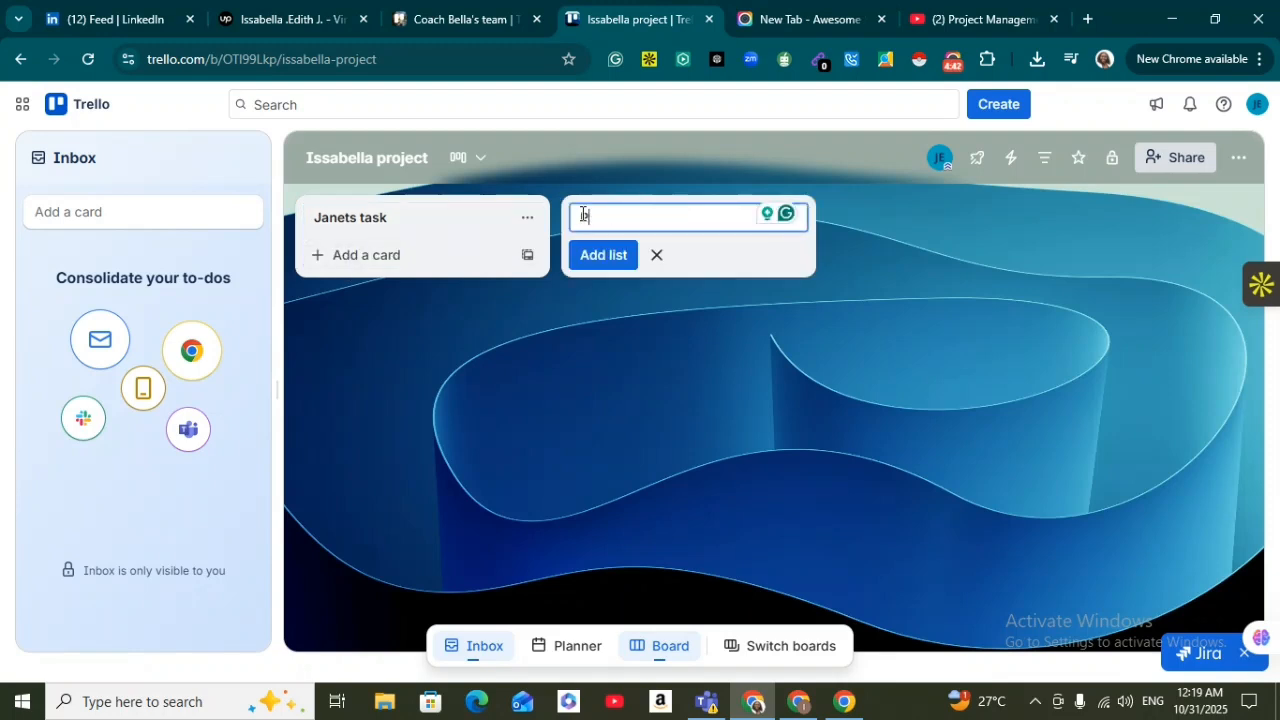
{"action": "type", "text": "aul"}
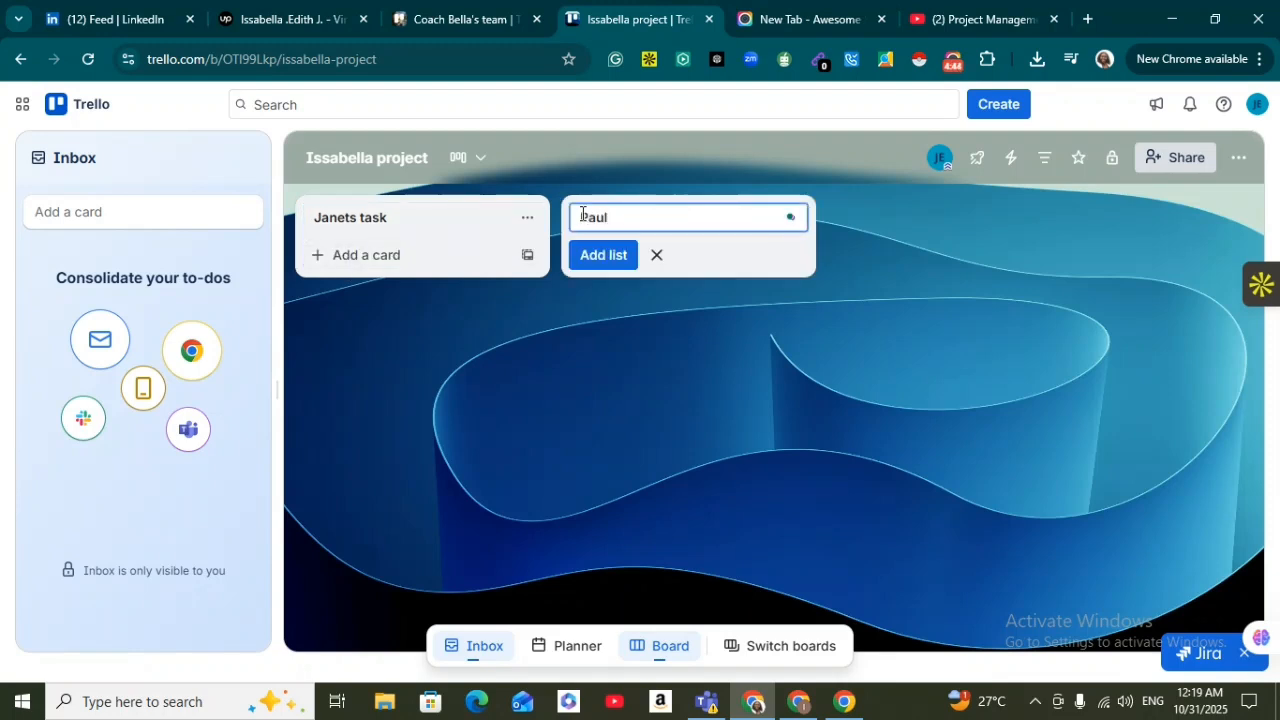
{"action": "type", "text": "'s tasks"}
{"action": "left_click", "coordinate": [610, 263]}
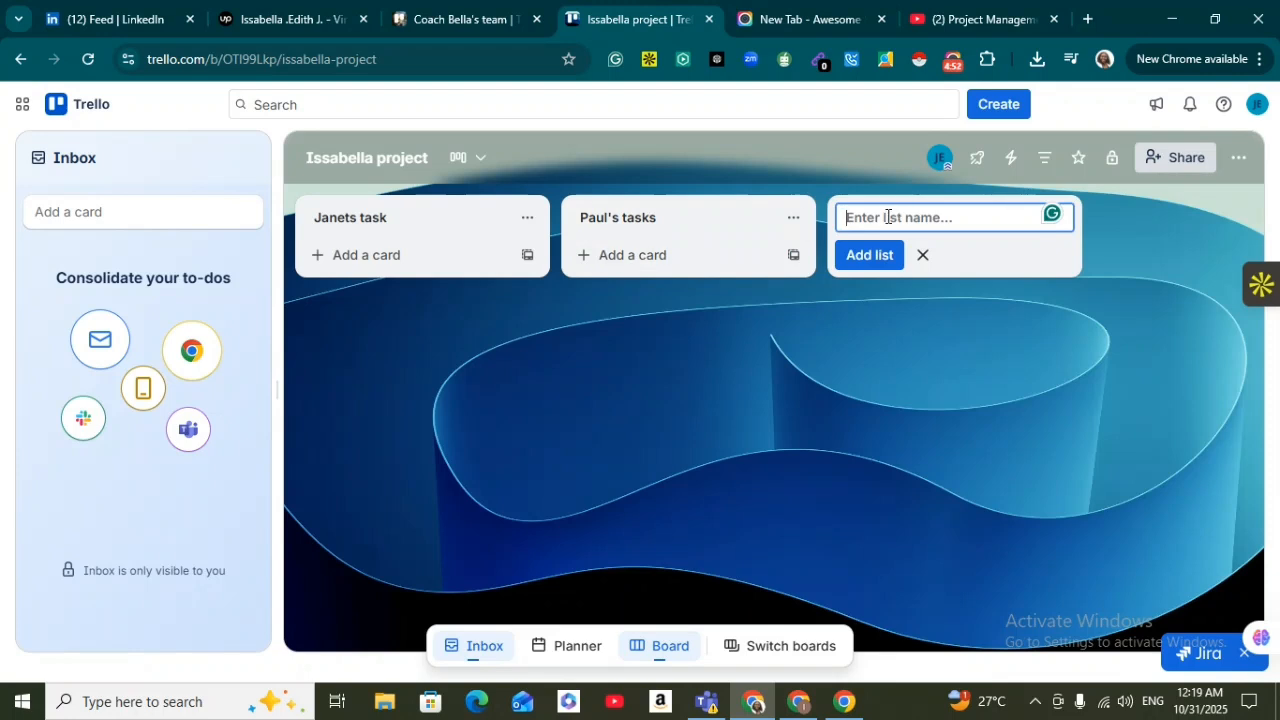
- Add two more lists to the board, titled "review" and "completed project"
{"action": "type", "text": "review"}
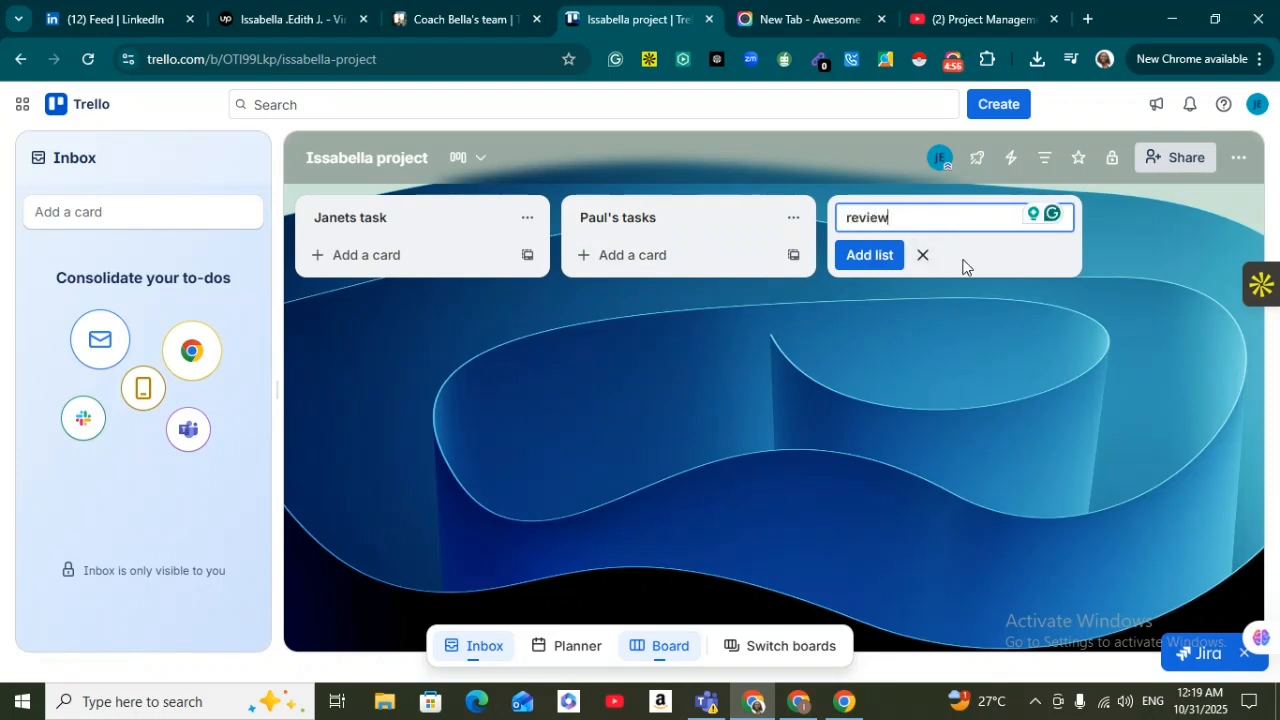
{"action": "left_click", "coordinate": [872, 256]}
{"action": "type", "text": "co"}
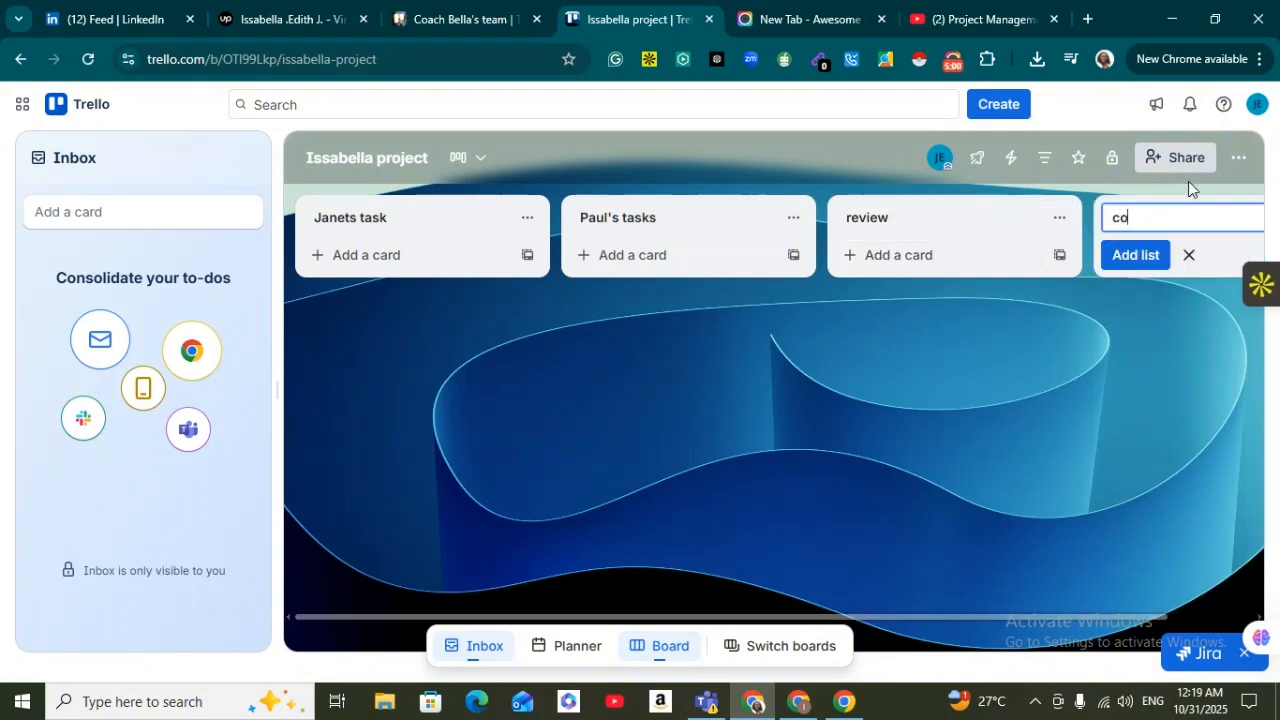
{"action": "type", "text": "mpleted project"}
{"action": "left_click", "coordinate": [1135, 256]}
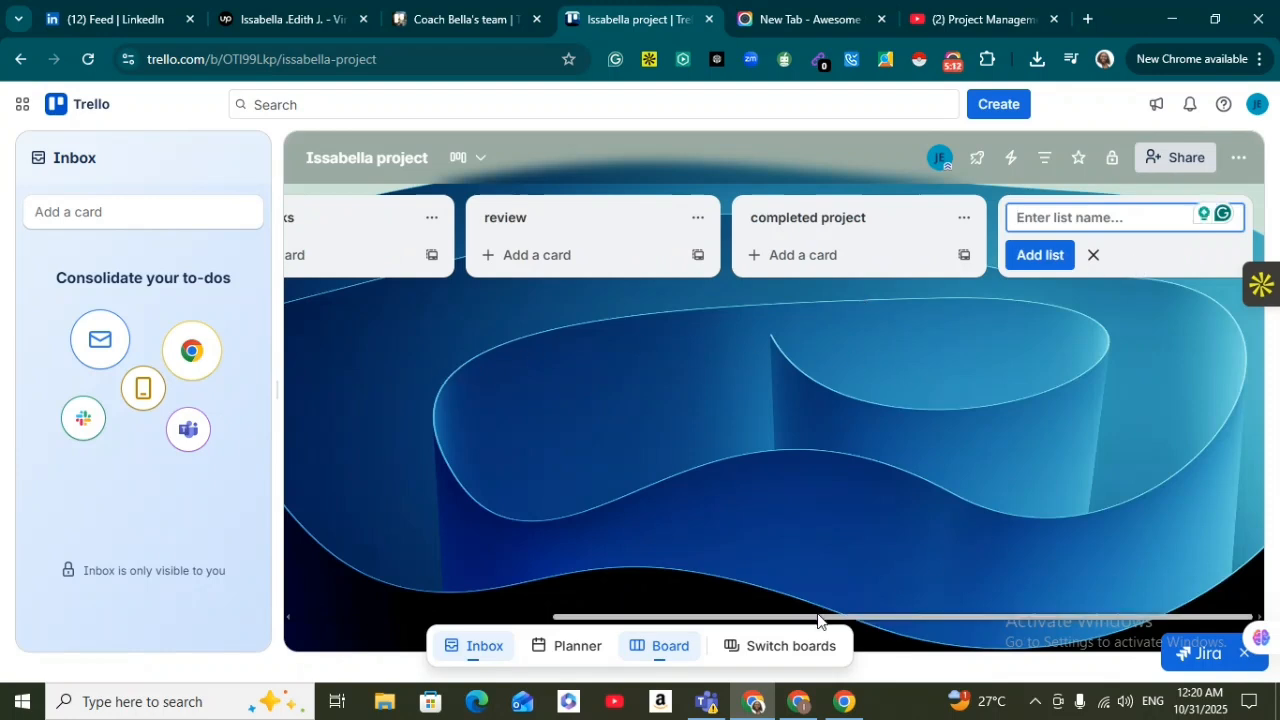
{"action": "left_click_drag", "start_coordinate": [817, 621], "coordinate": [556, 662]}
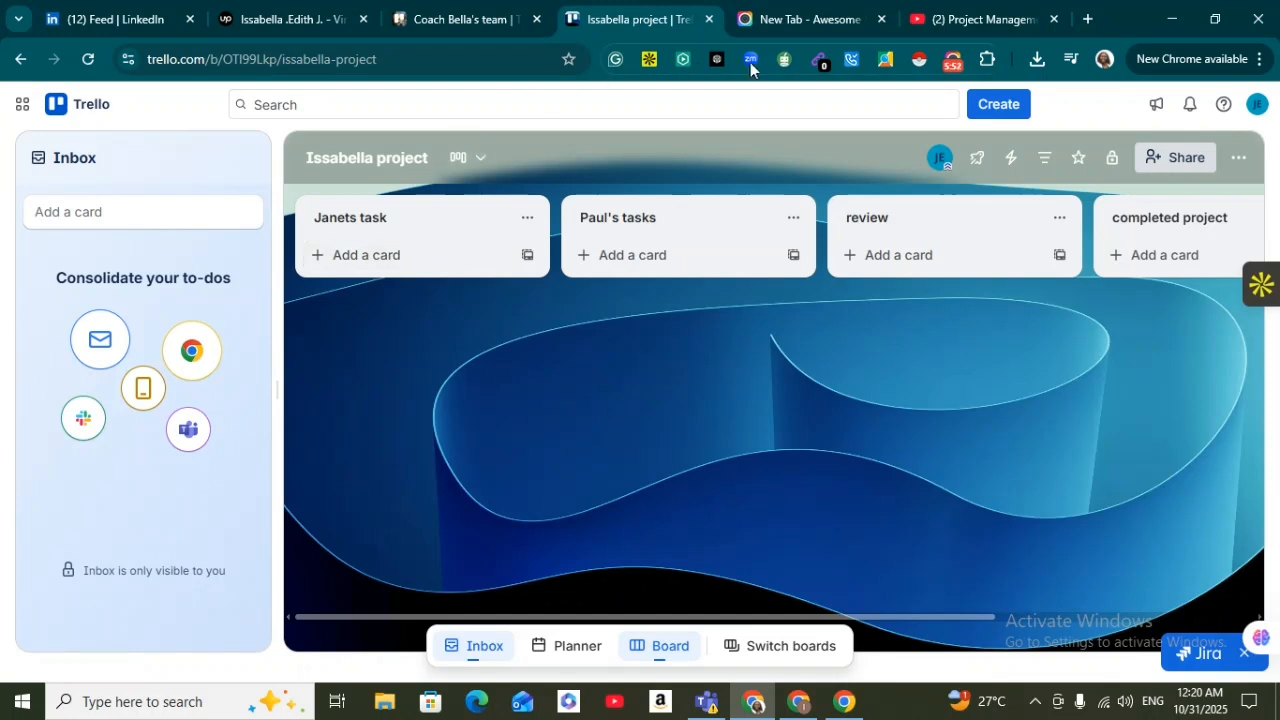
{"action": "left_click", "coordinate": [953, 64]}
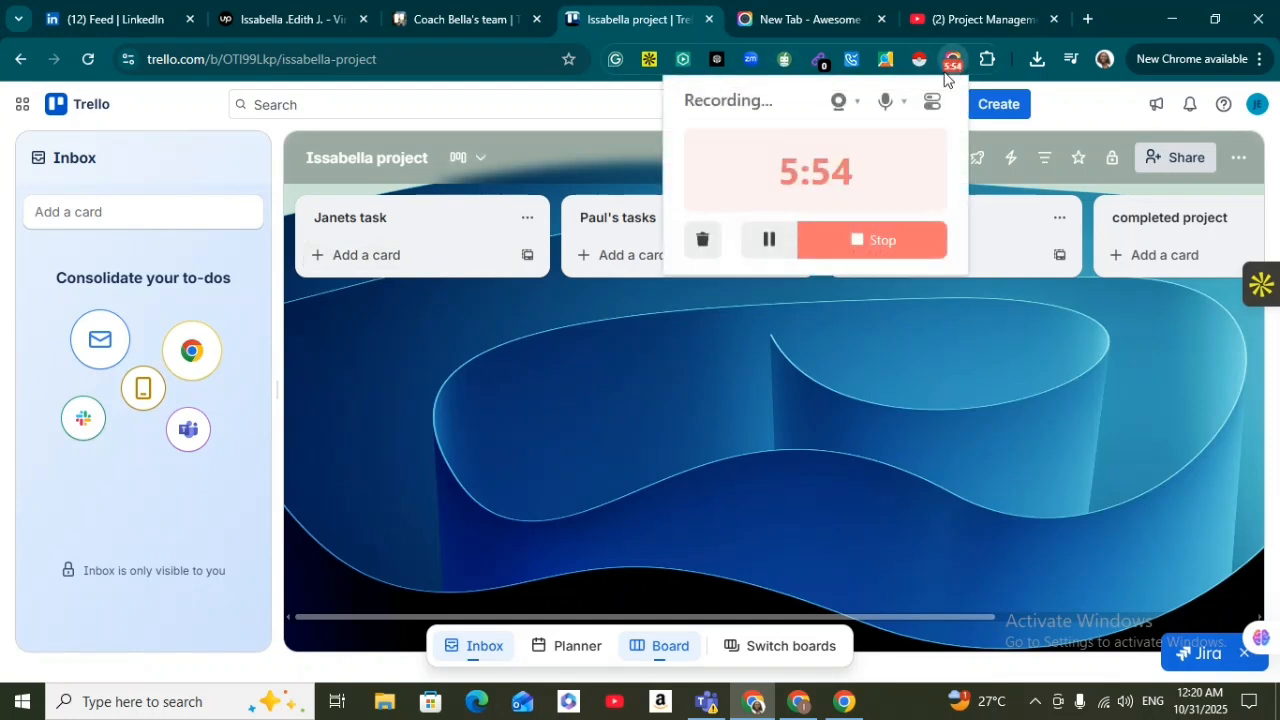
{"action": "left_click", "coordinate": [766, 240]}
{"action": "left_click", "coordinate": [766, 240]}
{"action": "left_click", "coordinate": [531, 369]}
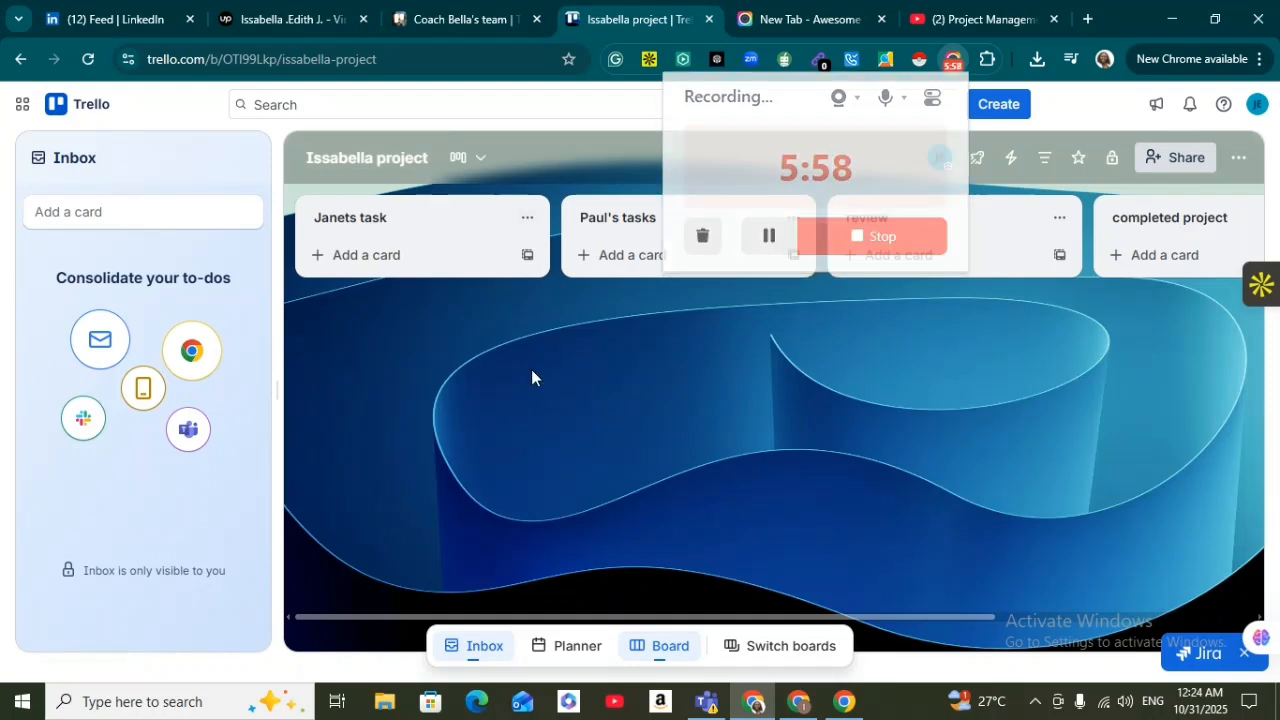
- Extend the board title by appending "( Social media Management)" after the word "project"
{"action": "left_click", "coordinate": [430, 158]}
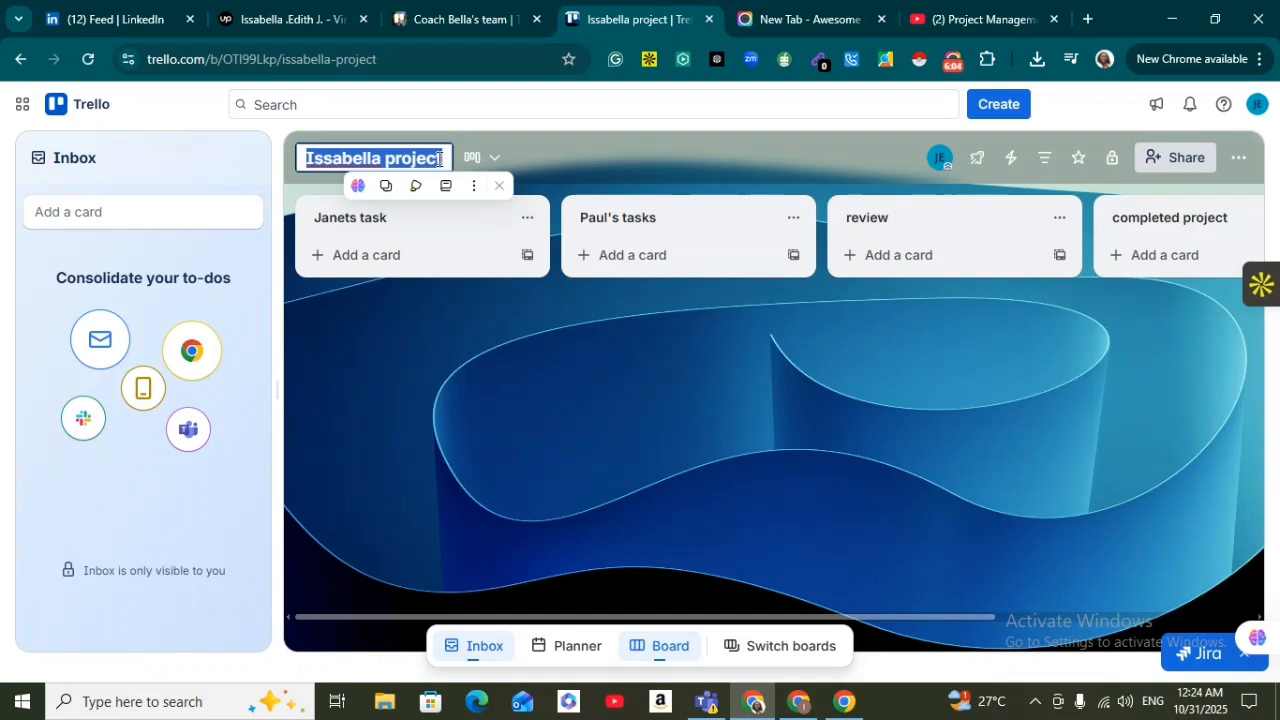
{"action": "left_click", "coordinate": [443, 160]}
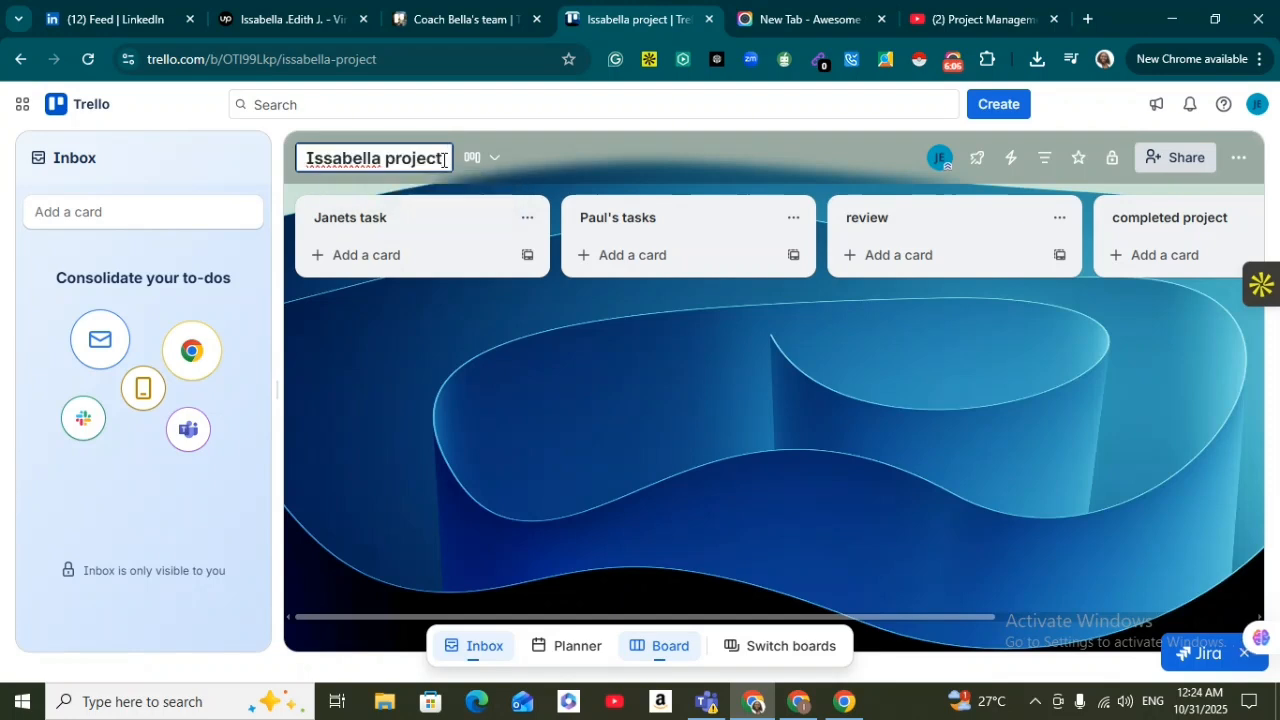
{"action": "type", "text": "S"}
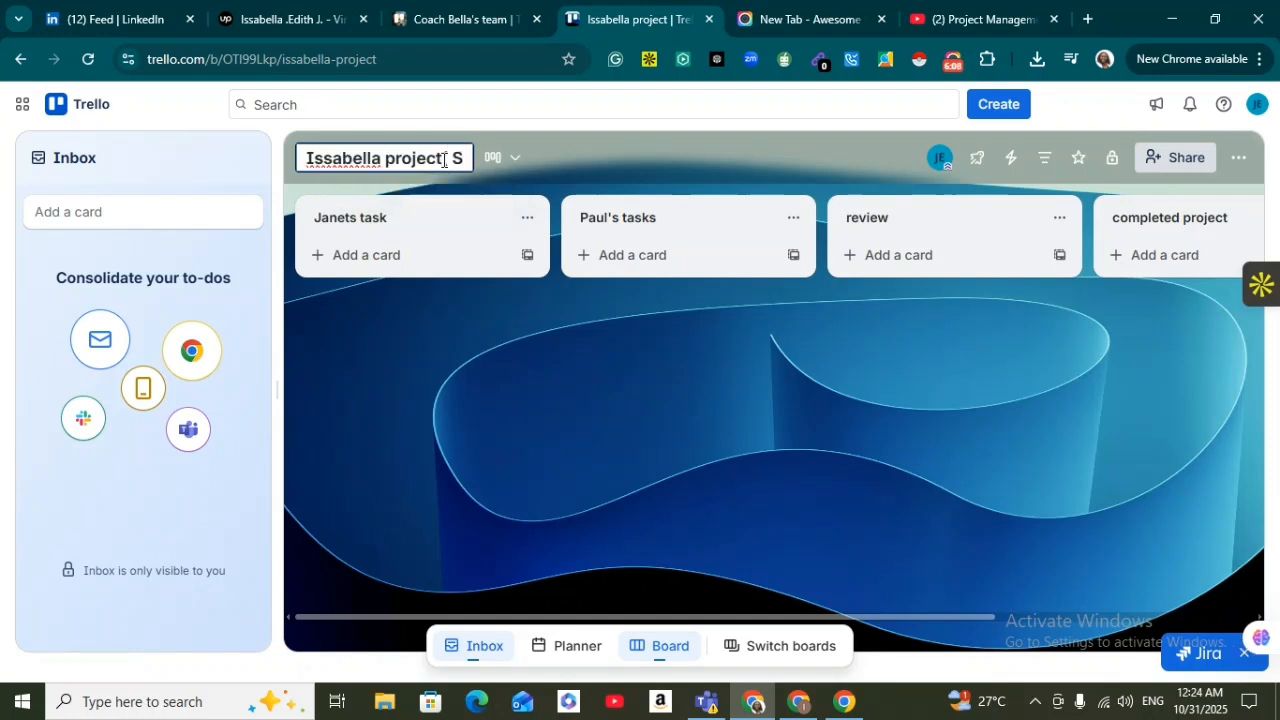
{"action": "type", "text": "ocial"}
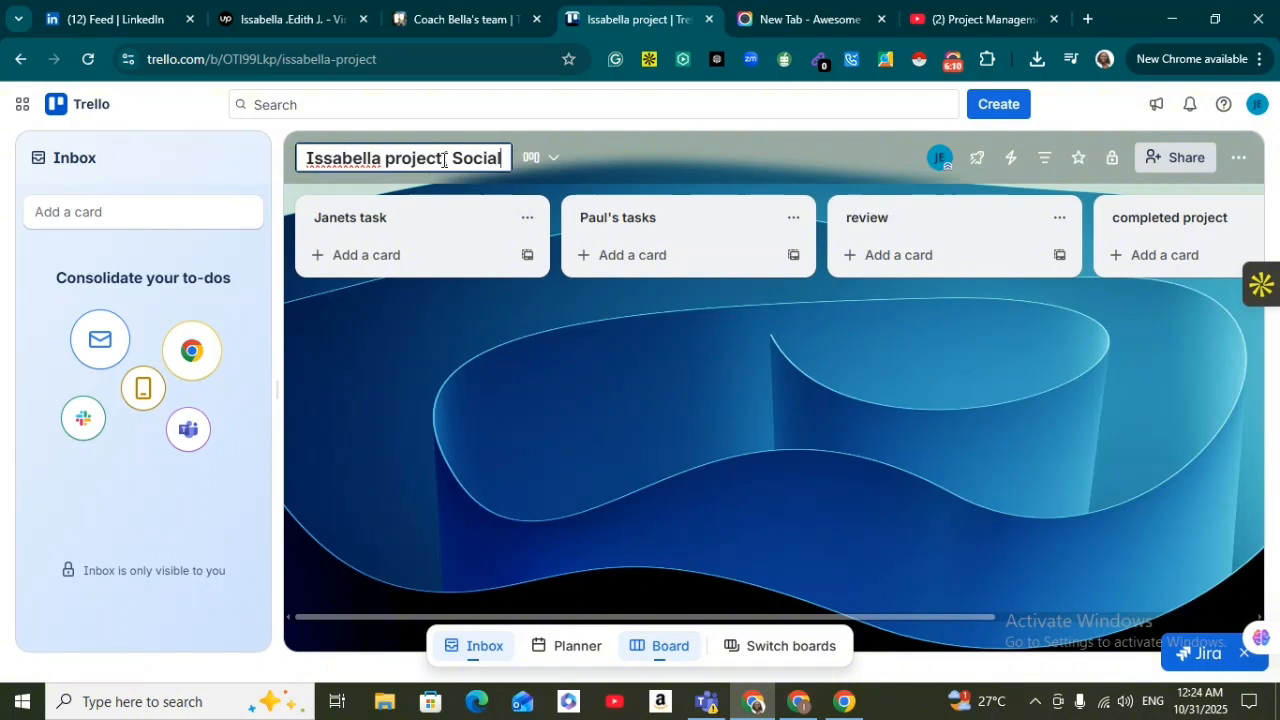
{"action": "type", "text": " media Management)"}
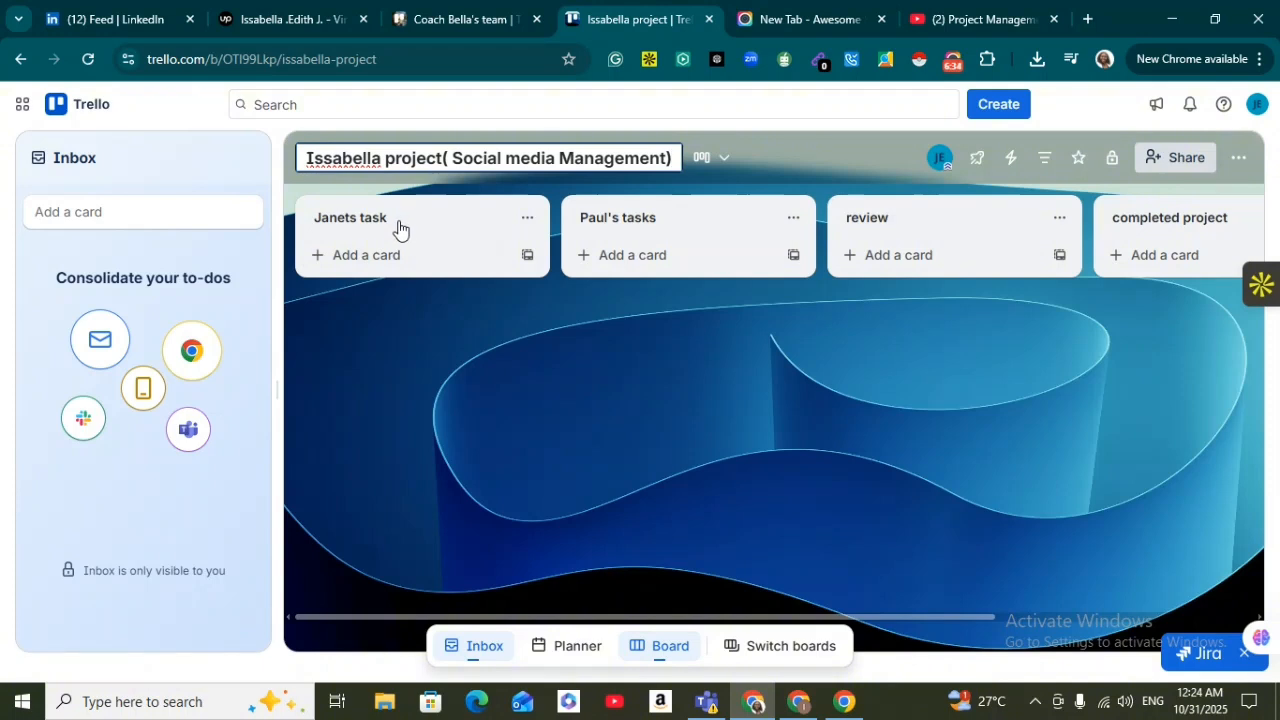
- Add two cards to the first team member's task list, titled "Content planning" and "Content creation"
{"action": "left_click", "coordinate": [385, 262]}
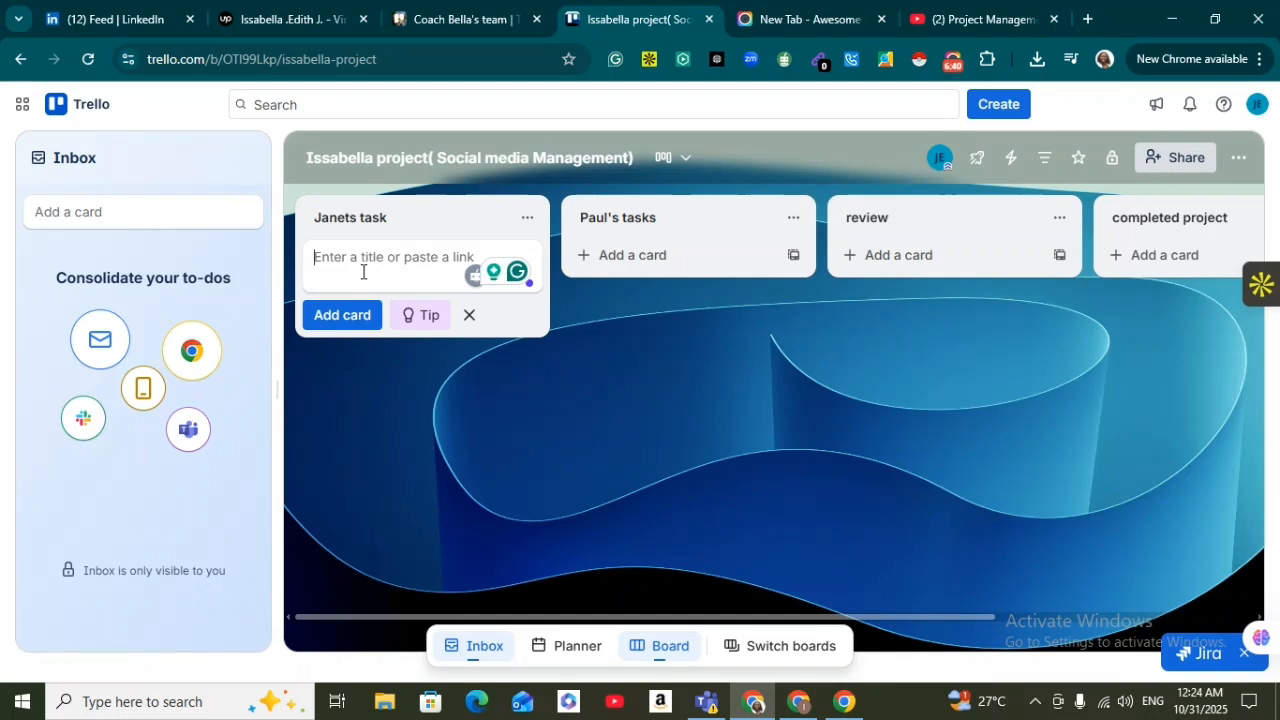
{"action": "type", "text": "Content"}
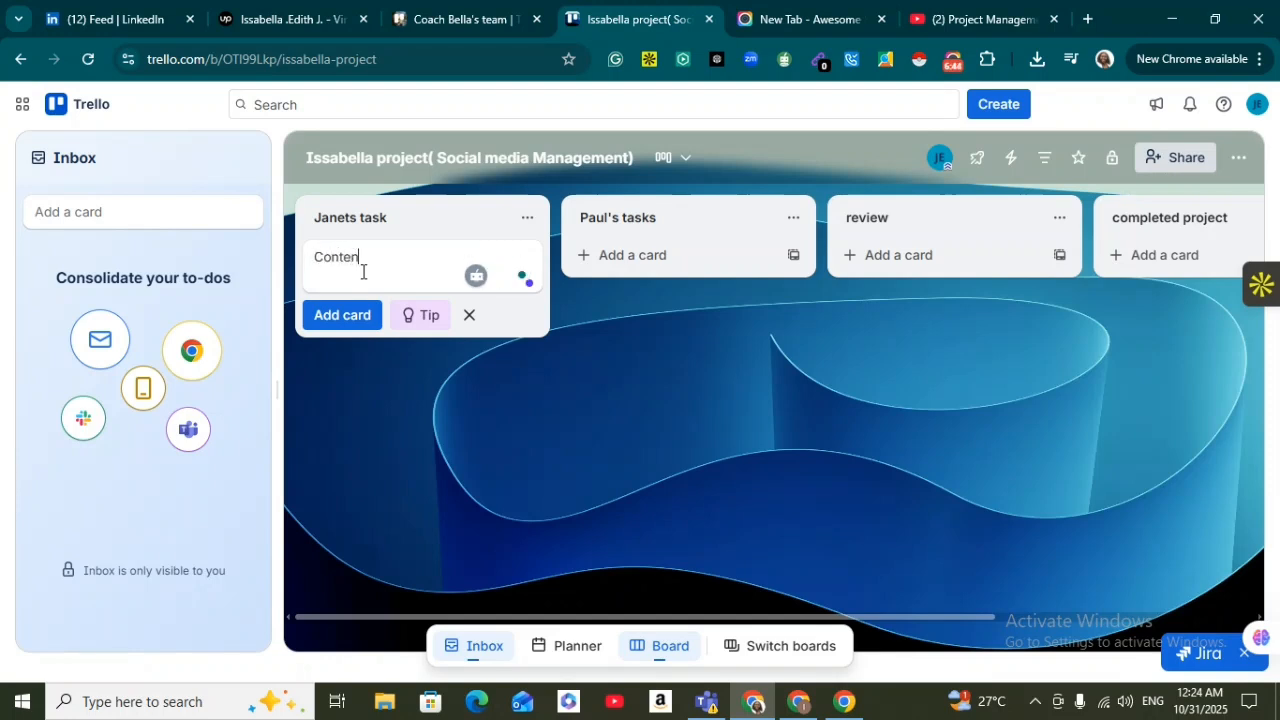
{"action": "type", "text": " planning"}
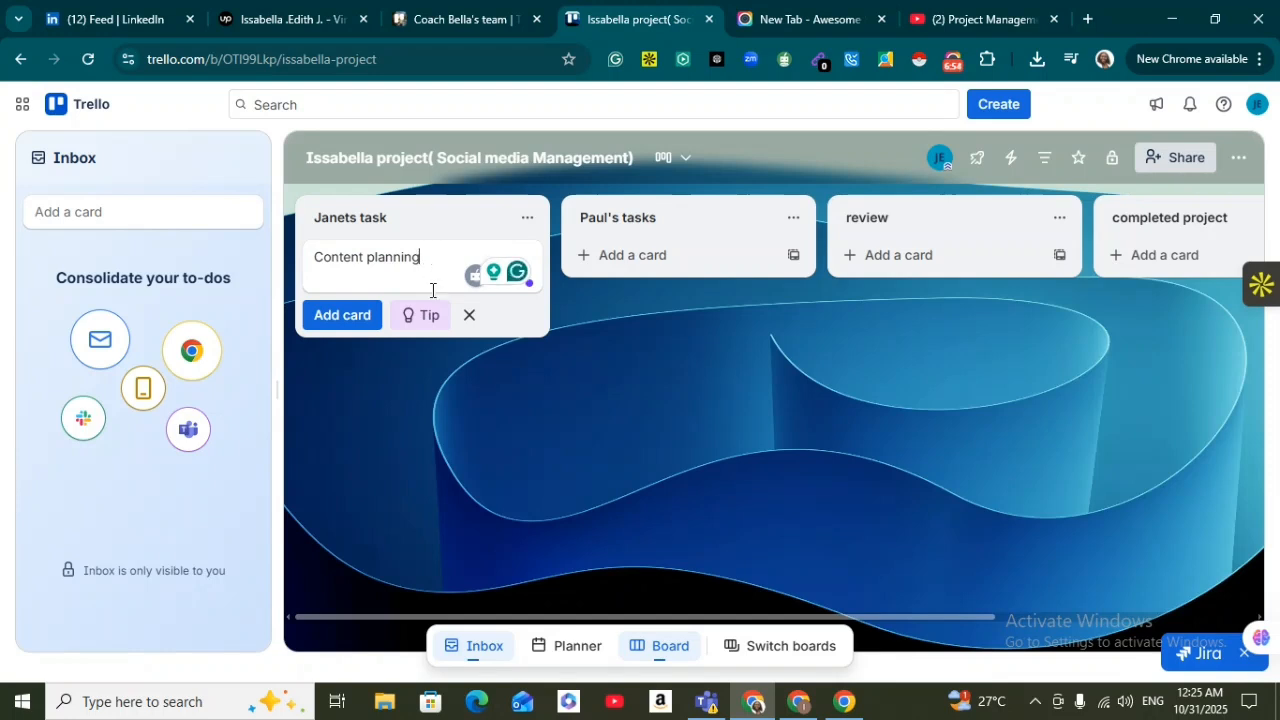
{"action": "left_click", "coordinate": [353, 324]}
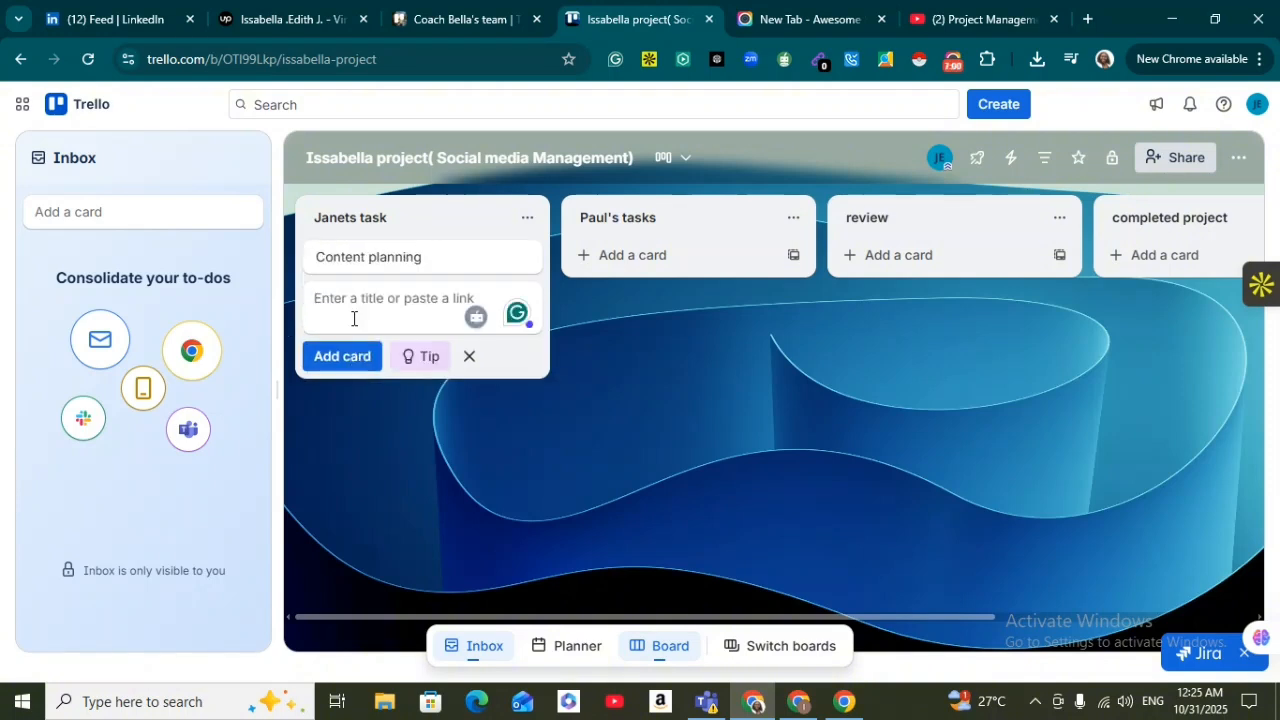
{"action": "type", "text": "C"}
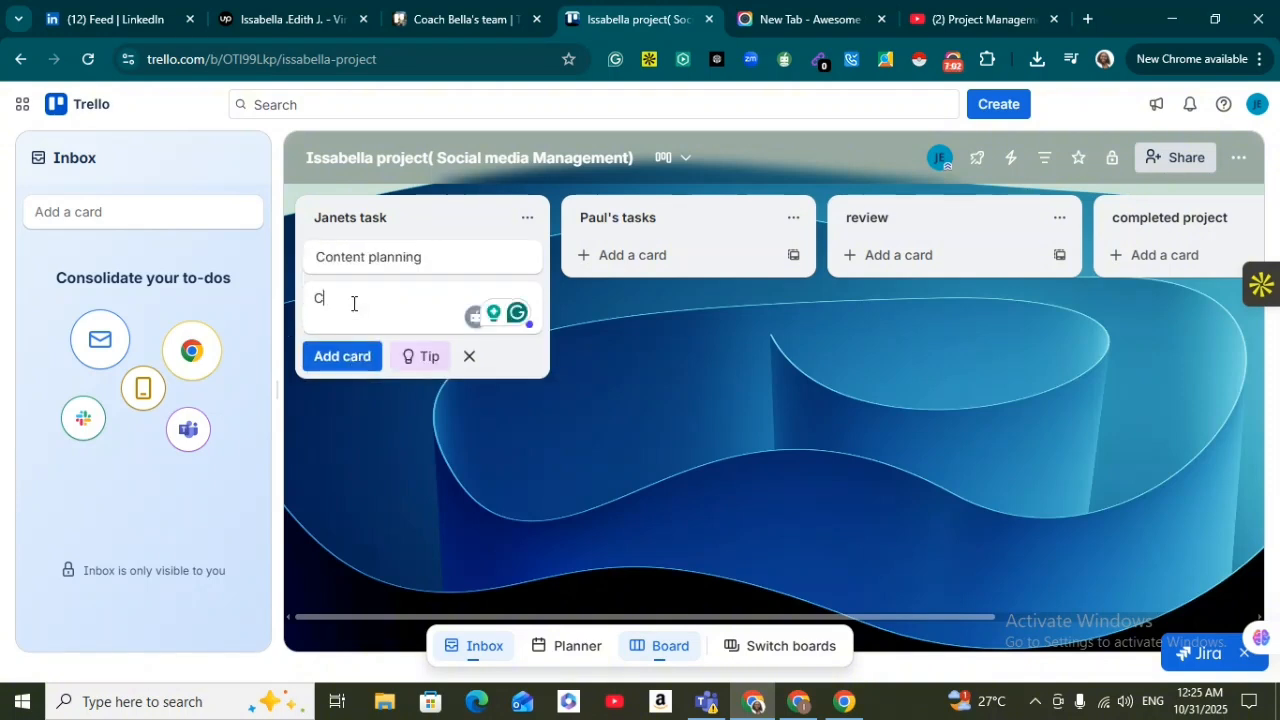
{"action": "type", "text": "onte"}
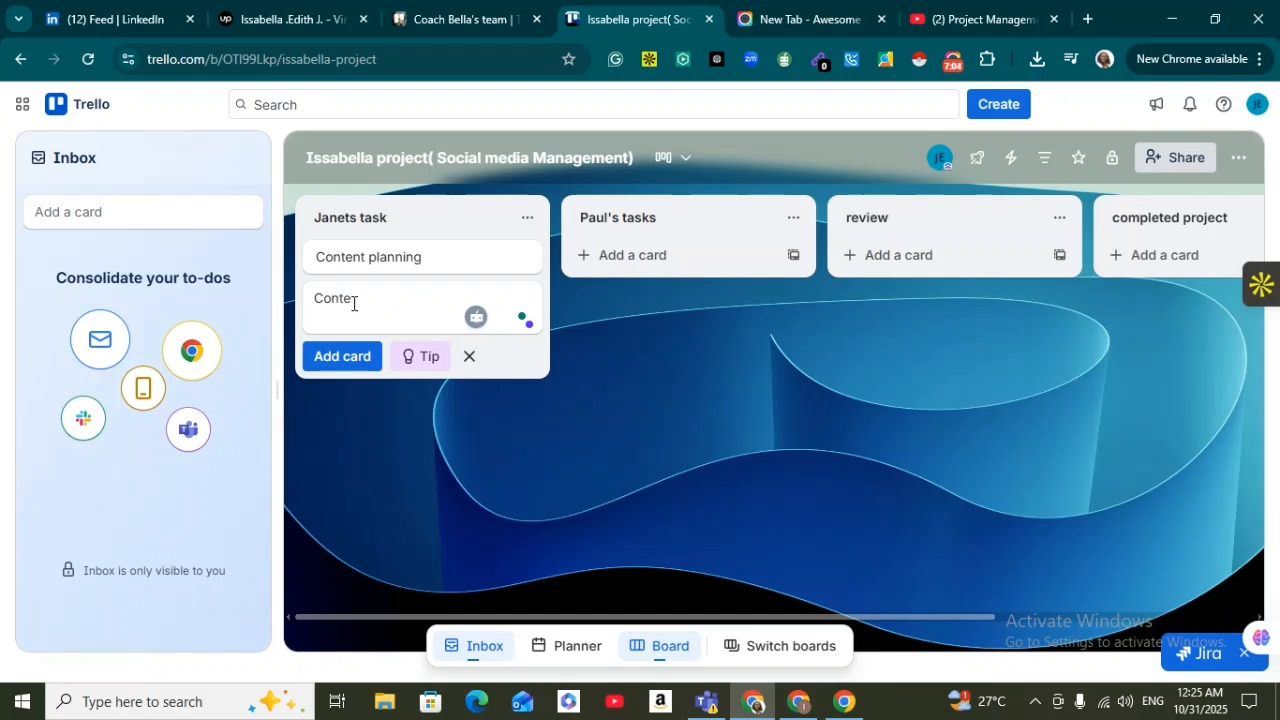
{"action": "type", "text": "nt creation"}
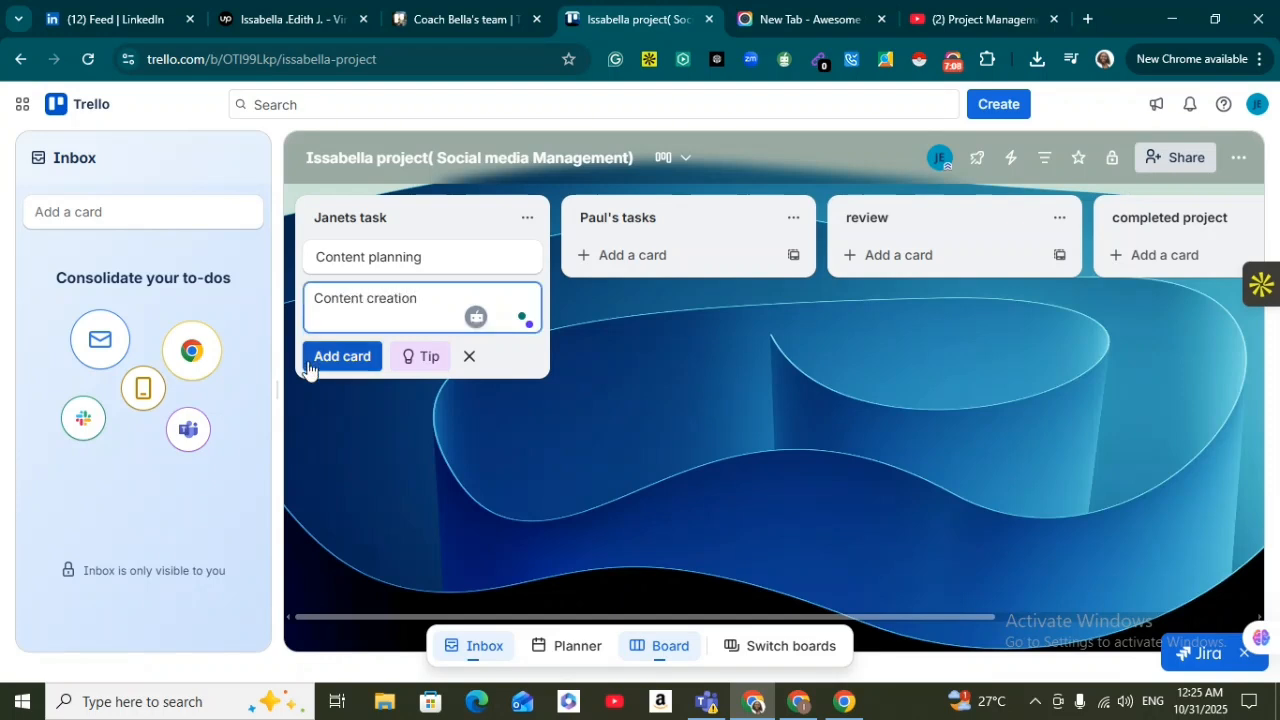
{"action": "left_click", "coordinate": [338, 357]}
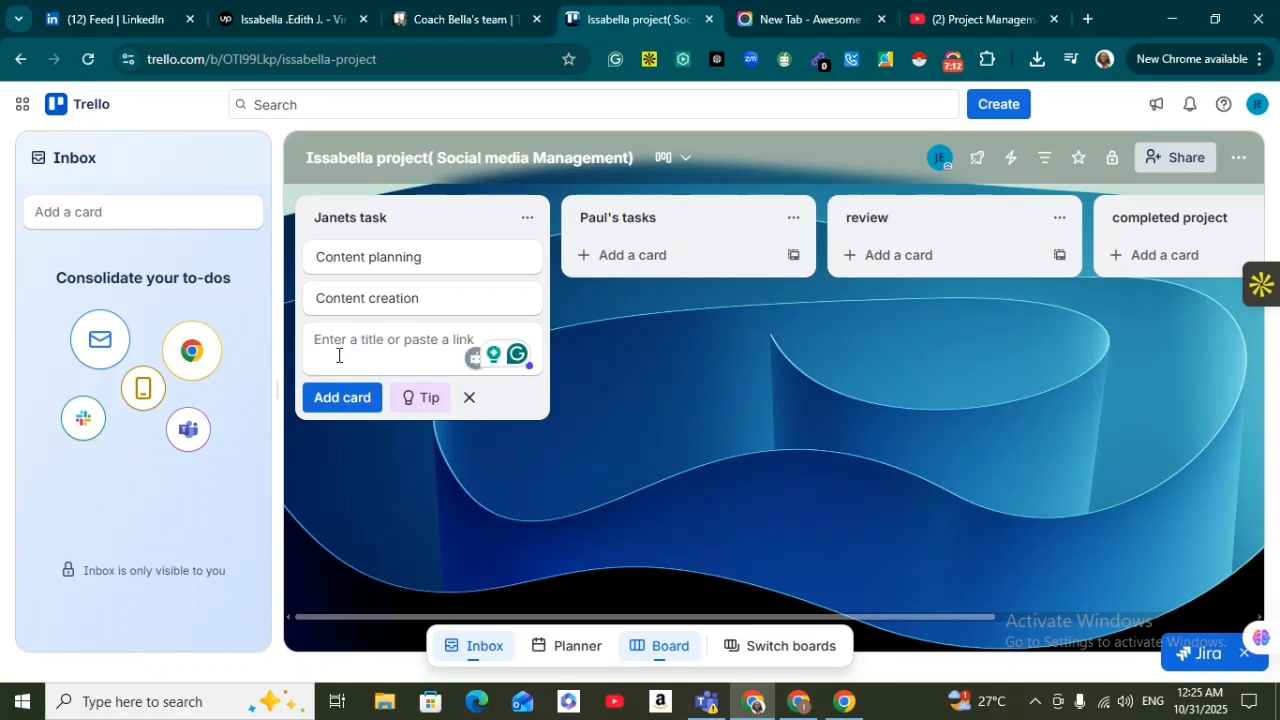
- Add a third card titled "engagement and community management" to the first team member's task list
{"action": "type", "text": "engagement a"}
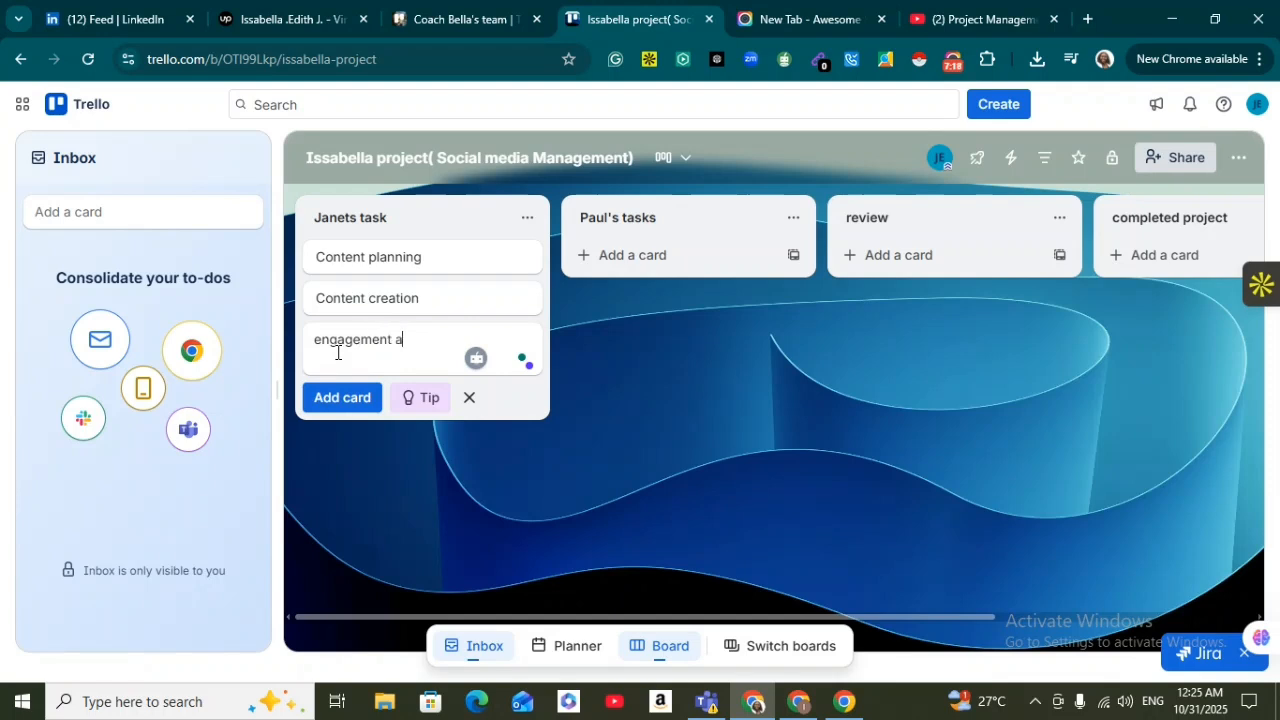
{"action": "type", "text": "nd communi"}
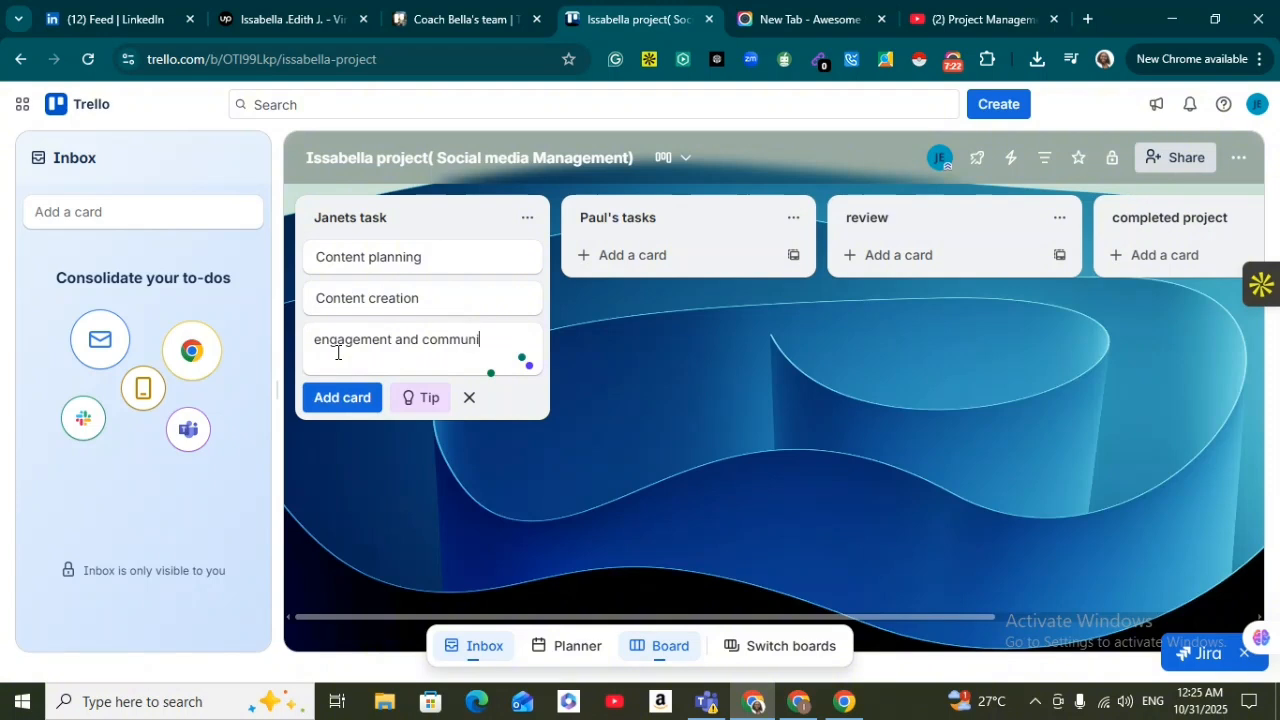
{"action": "type", "text": "ty manage"}
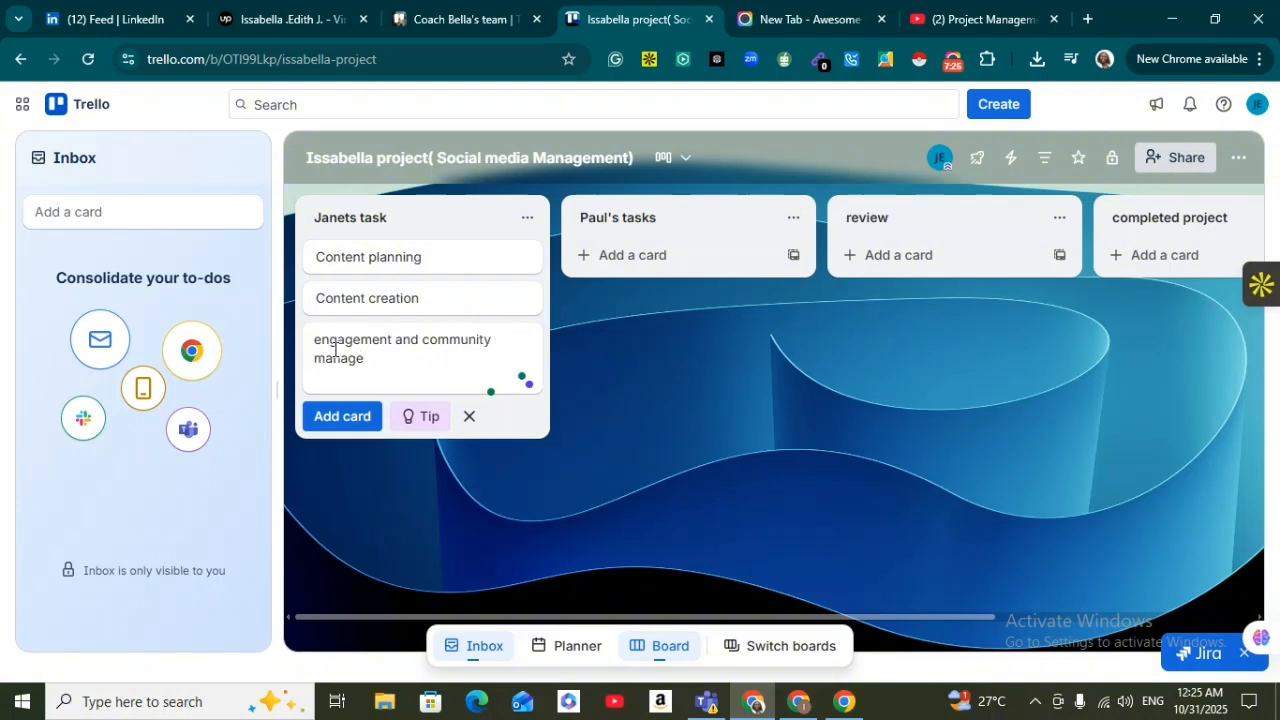
{"action": "type", "text": "ment"}
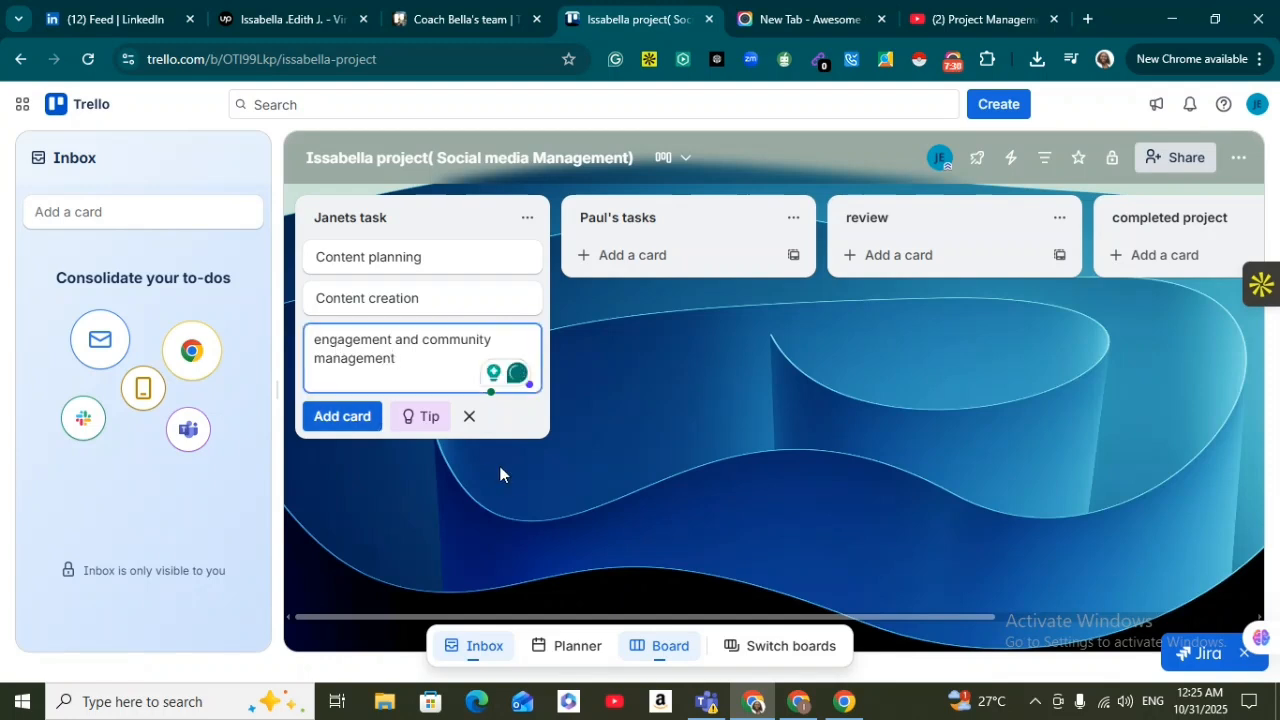
{"action": "left_click", "coordinate": [566, 461]}
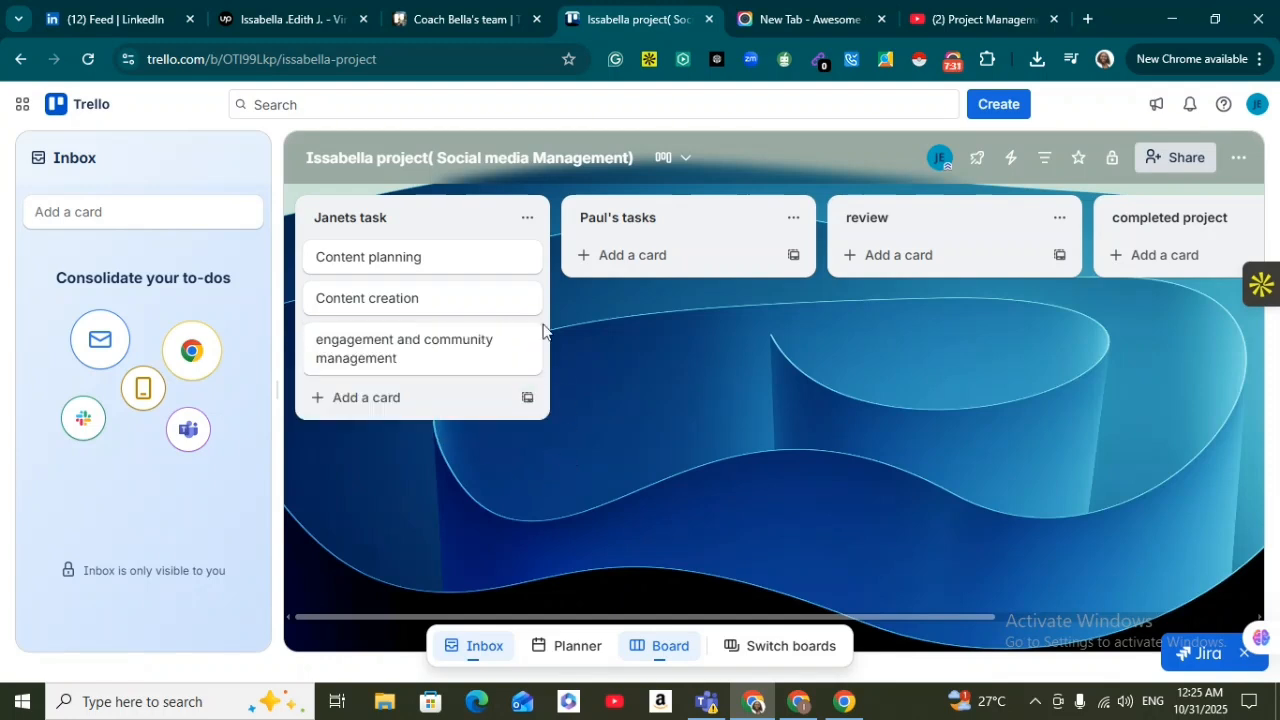
- Open the "Content planning" card and give the red label the title "Urgent"
{"action": "left_click", "coordinate": [389, 262]}
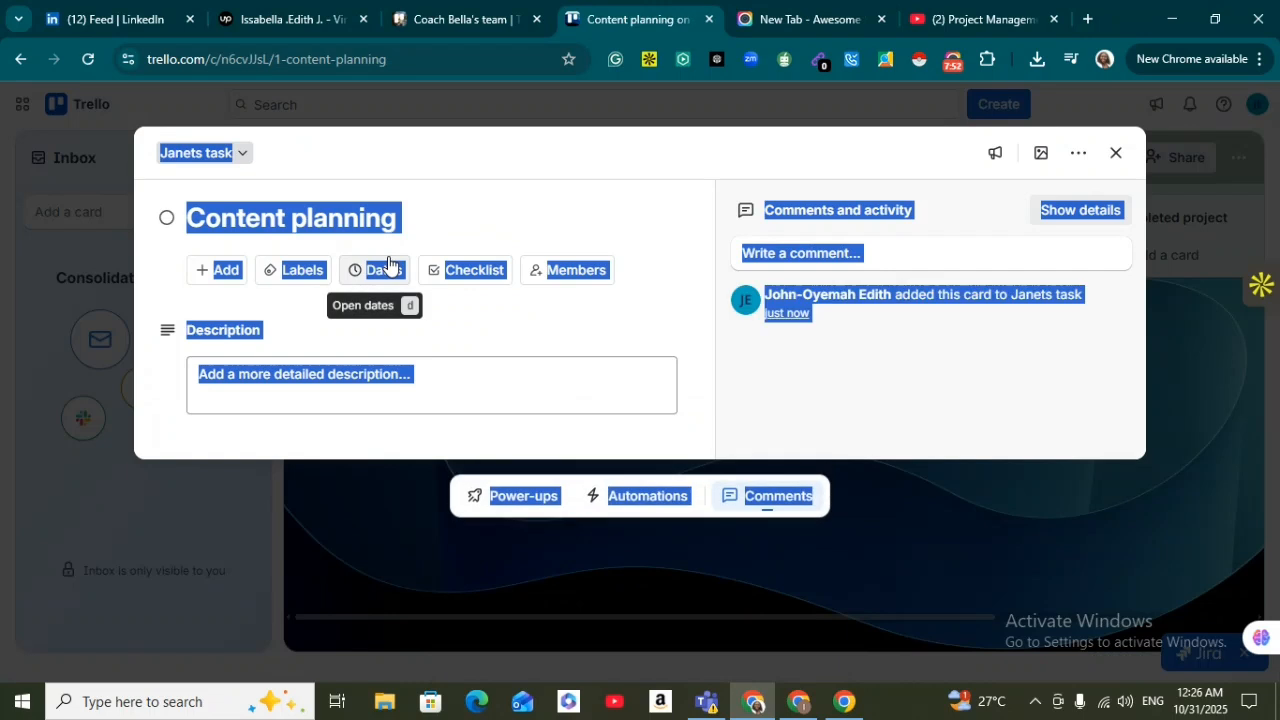
{"action": "left_click", "coordinate": [660, 256]}
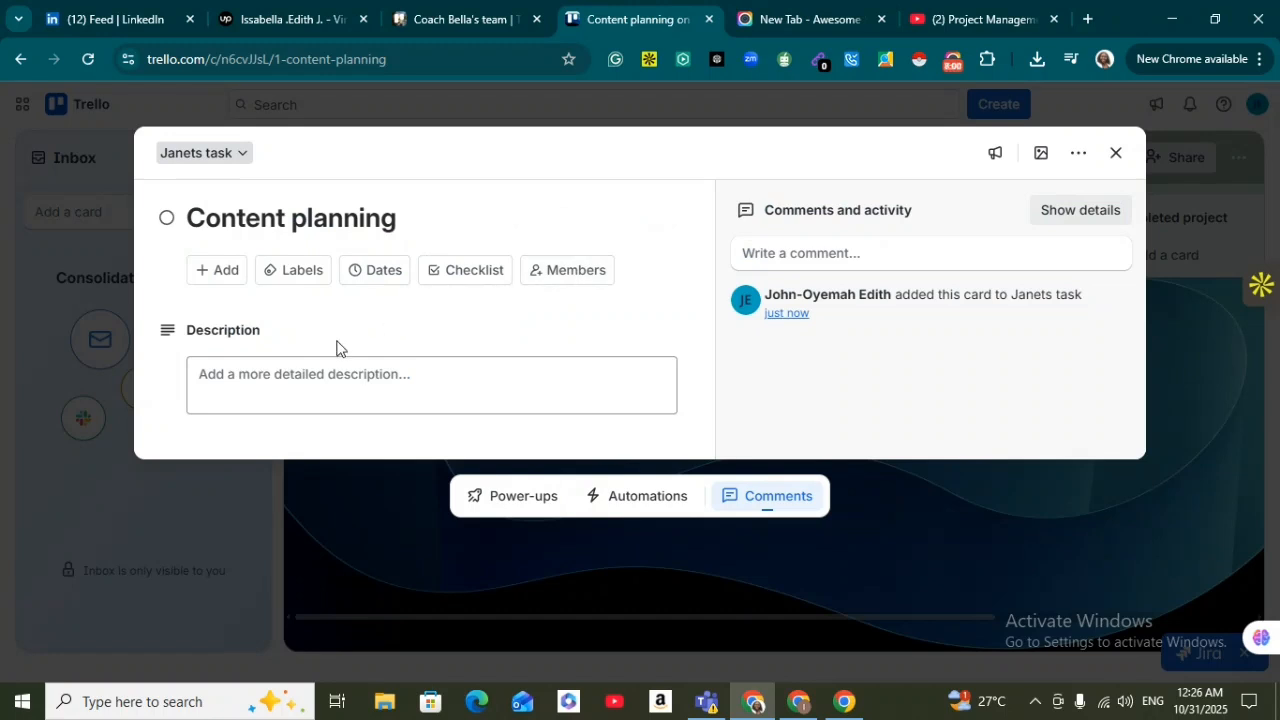
{"action": "left_click", "coordinate": [307, 279]}
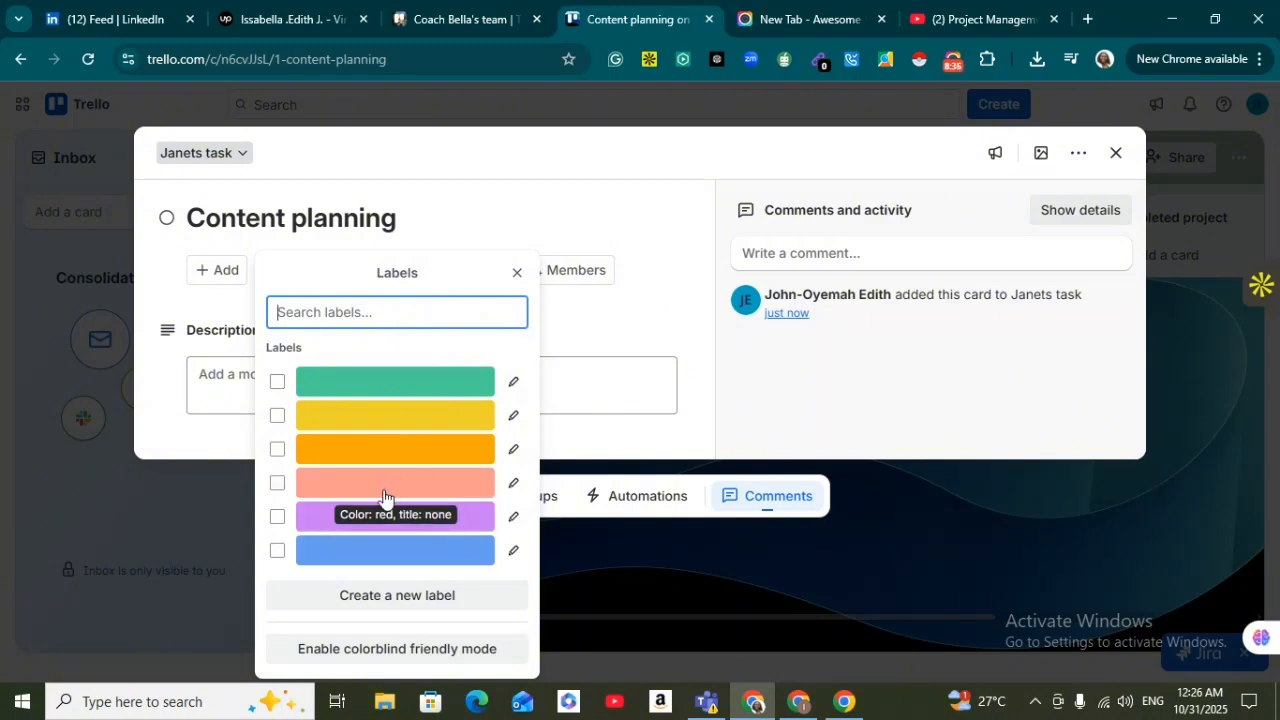
{"action": "left_click", "coordinate": [511, 487]}
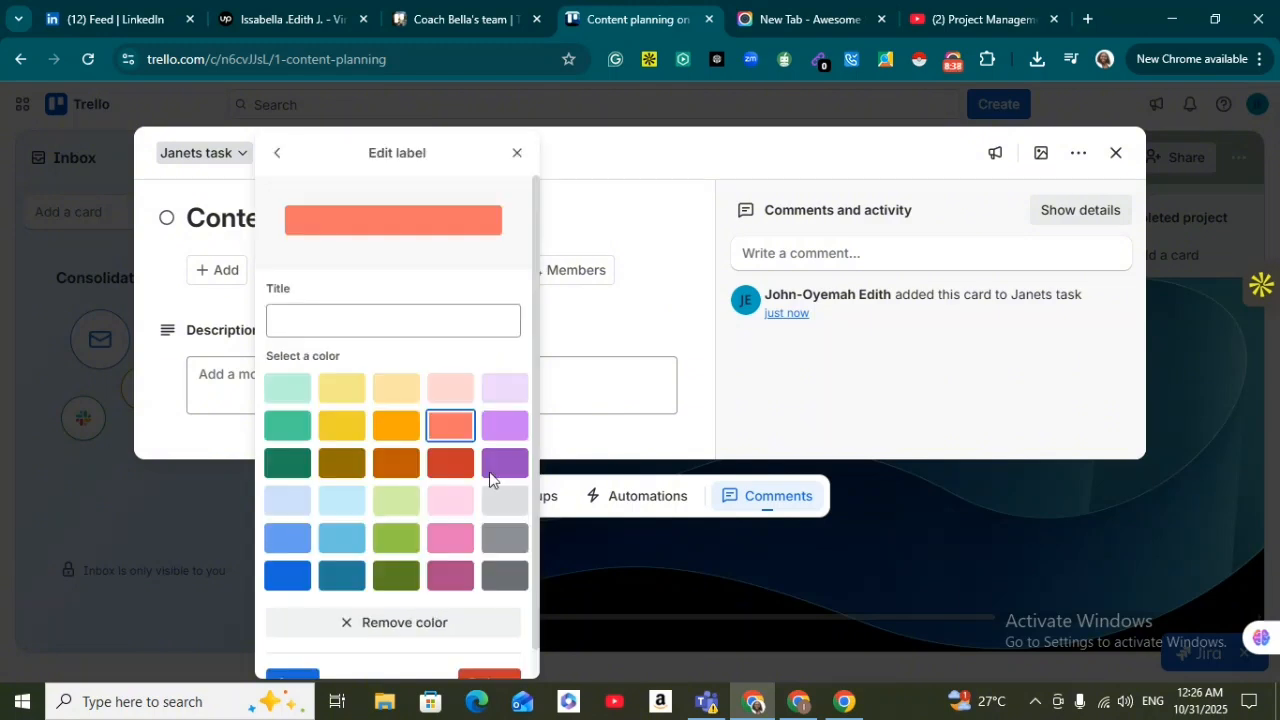
{"action": "left_click", "coordinate": [387, 323]}
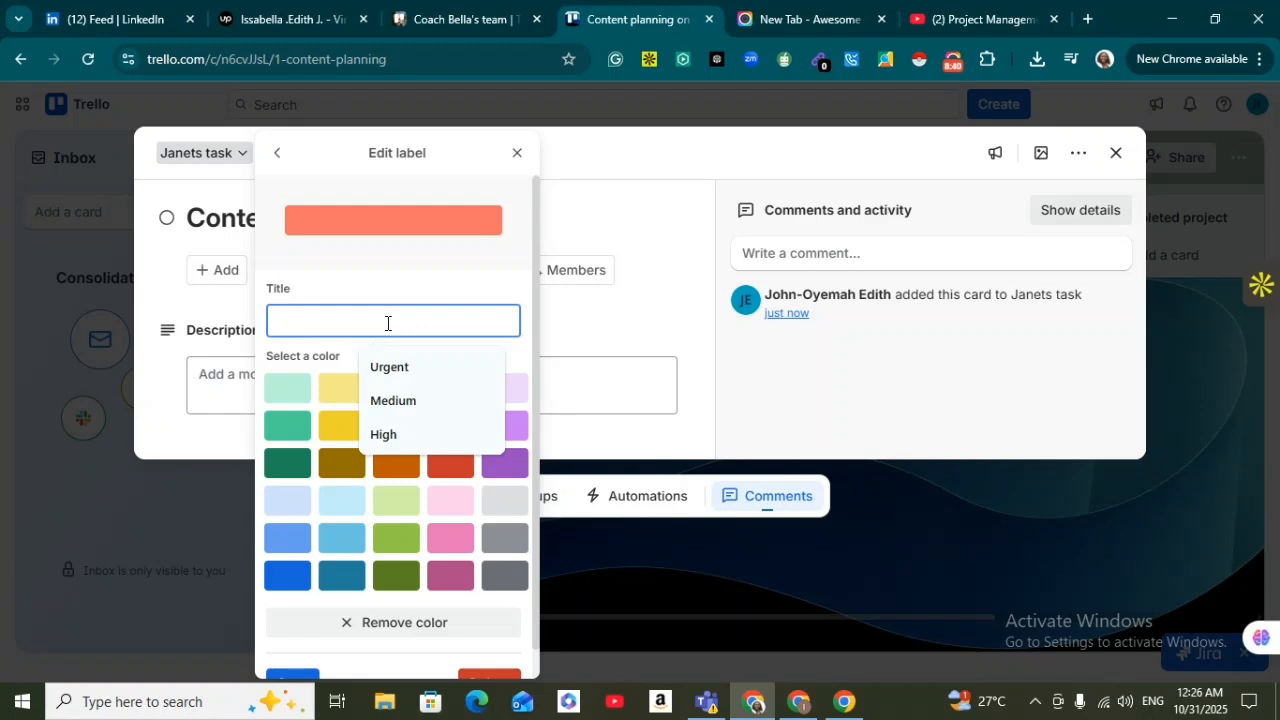
{"action": "type", "text": "Ur"}
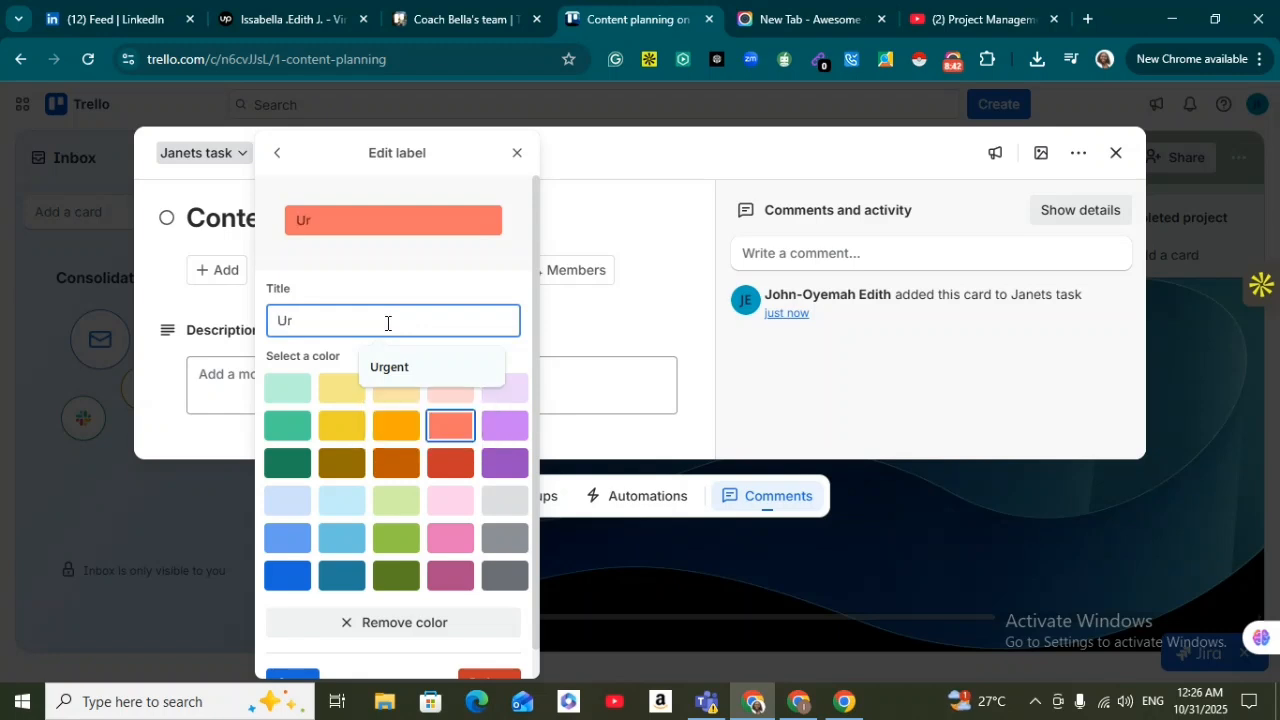
{"action": "type", "text": "gent"}
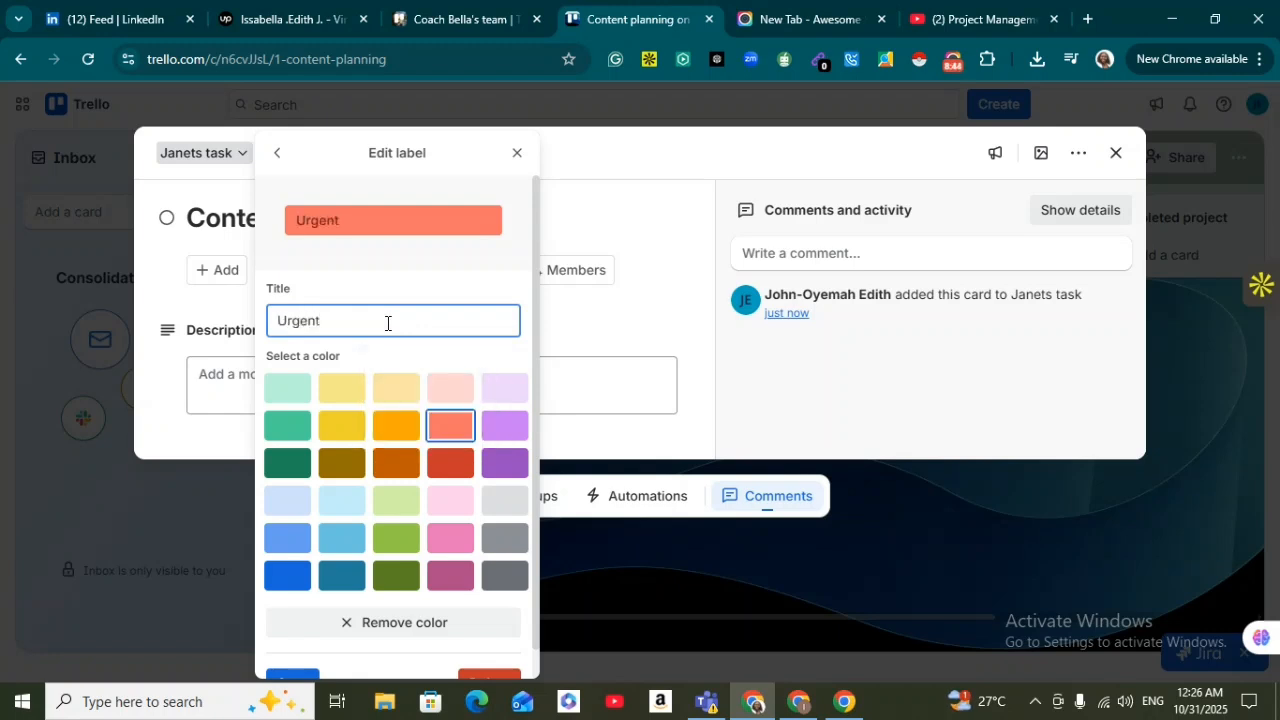
{"action": "left_click", "coordinate": [300, 679]}
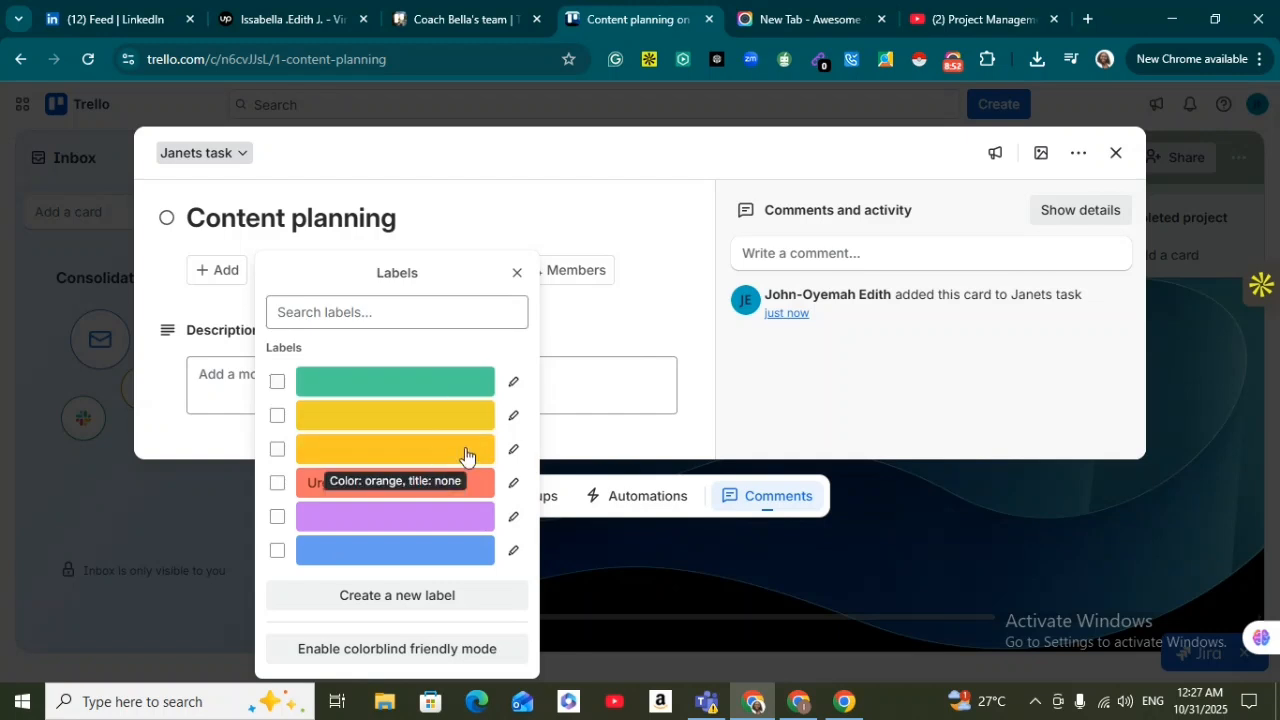
- Give the orange label the title "High", leaving it unassigned from the card
{"action": "left_click", "coordinate": [360, 456]}
{"action": "left_click", "coordinate": [278, 449]}
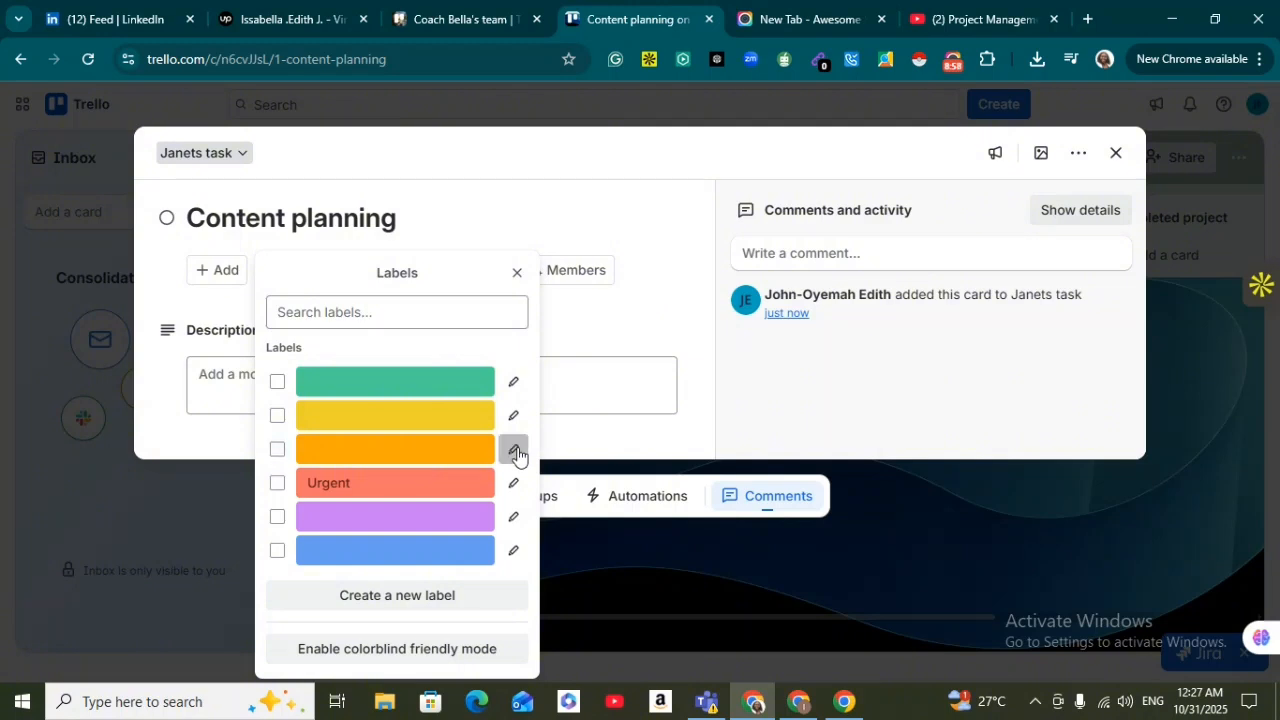
{"action": "left_click", "coordinate": [516, 451]}
{"action": "left_click", "coordinate": [363, 317]}
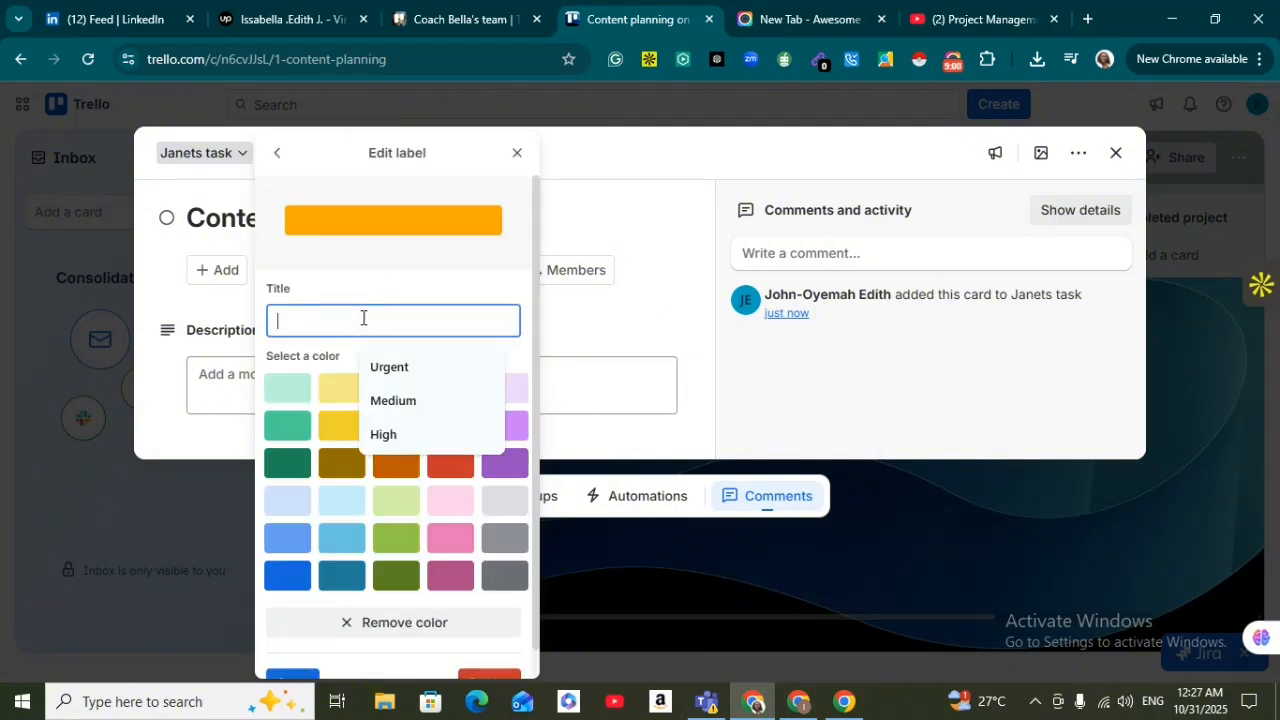
{"action": "type", "text": "High"}
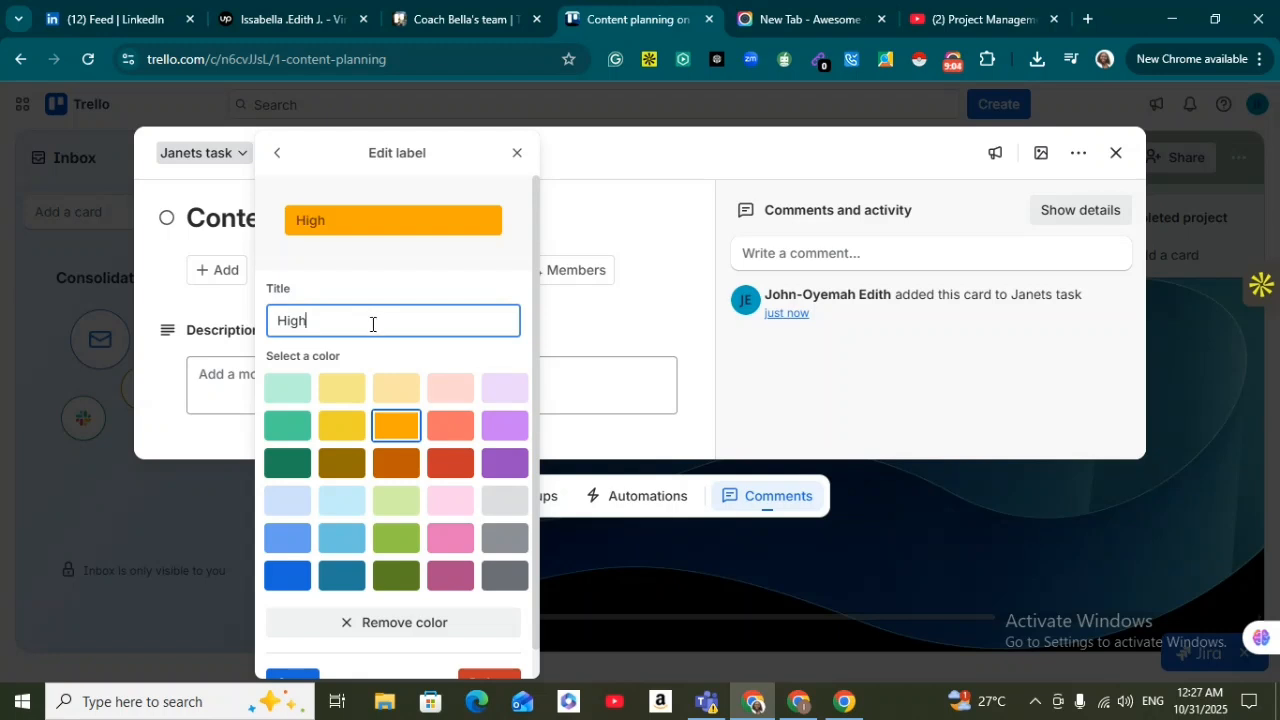
{"action": "left_click", "coordinate": [294, 679]}
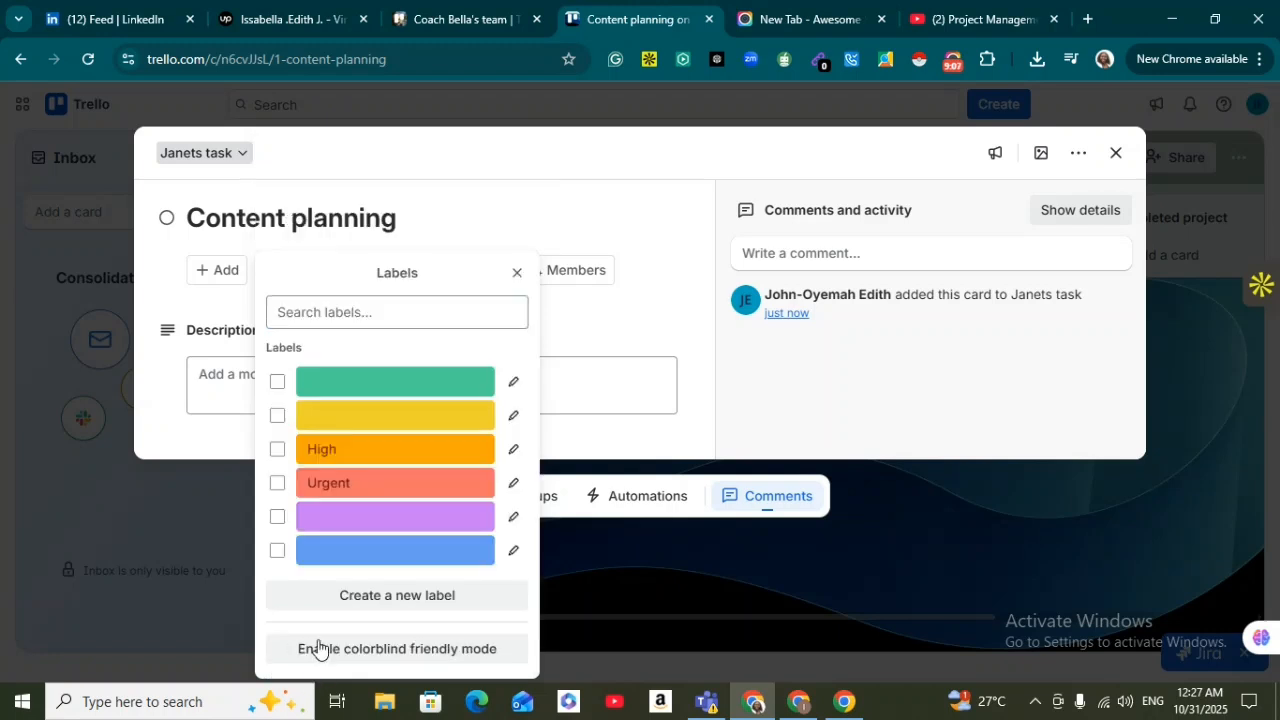
- Give the yellow label the title "Medium", leaving it unassigned from the card
{"action": "left_click", "coordinate": [368, 418]}
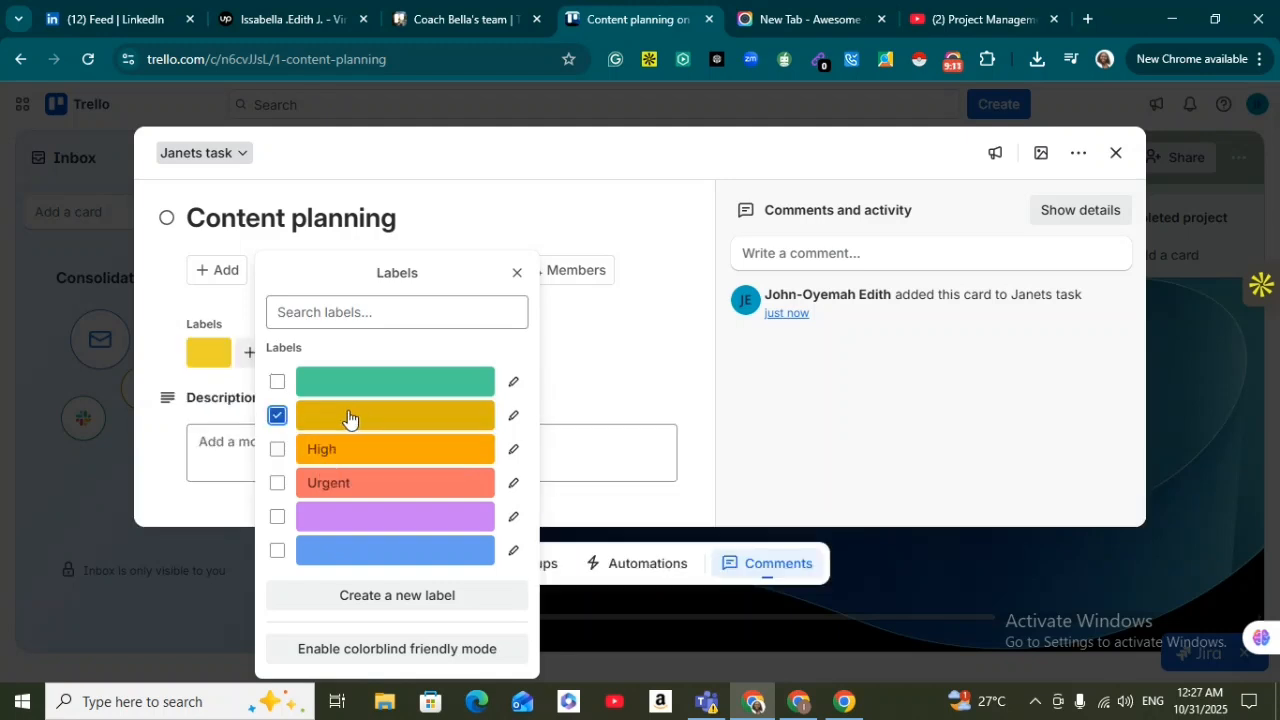
{"action": "left_click", "coordinate": [277, 415]}
{"action": "left_click", "coordinate": [513, 419]}
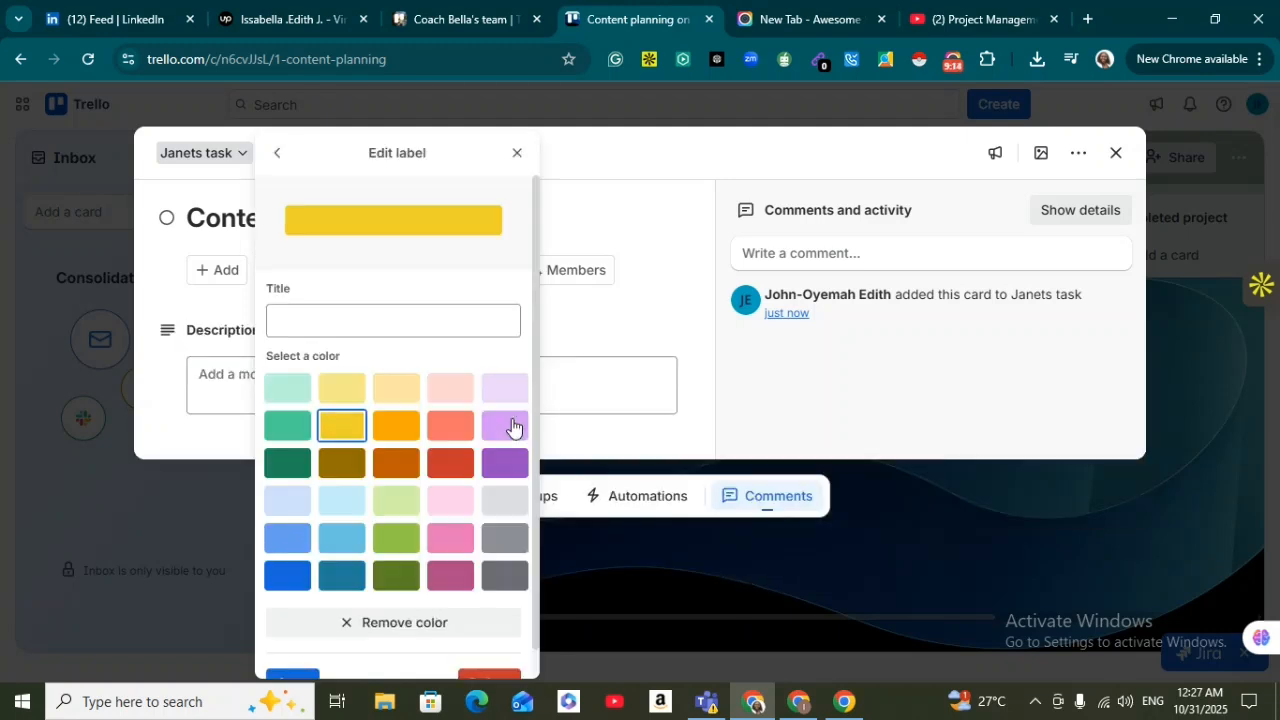
{"action": "left_click", "coordinate": [373, 320]}
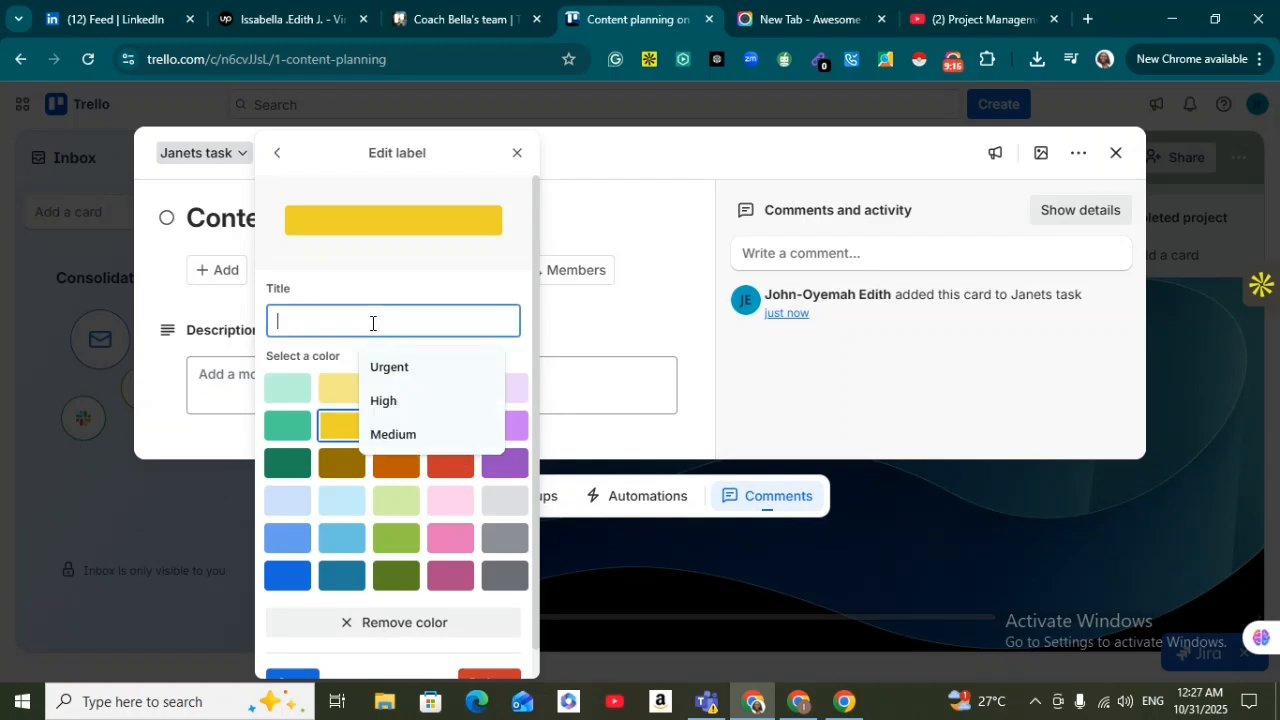
{"action": "type", "text": "Medium"}
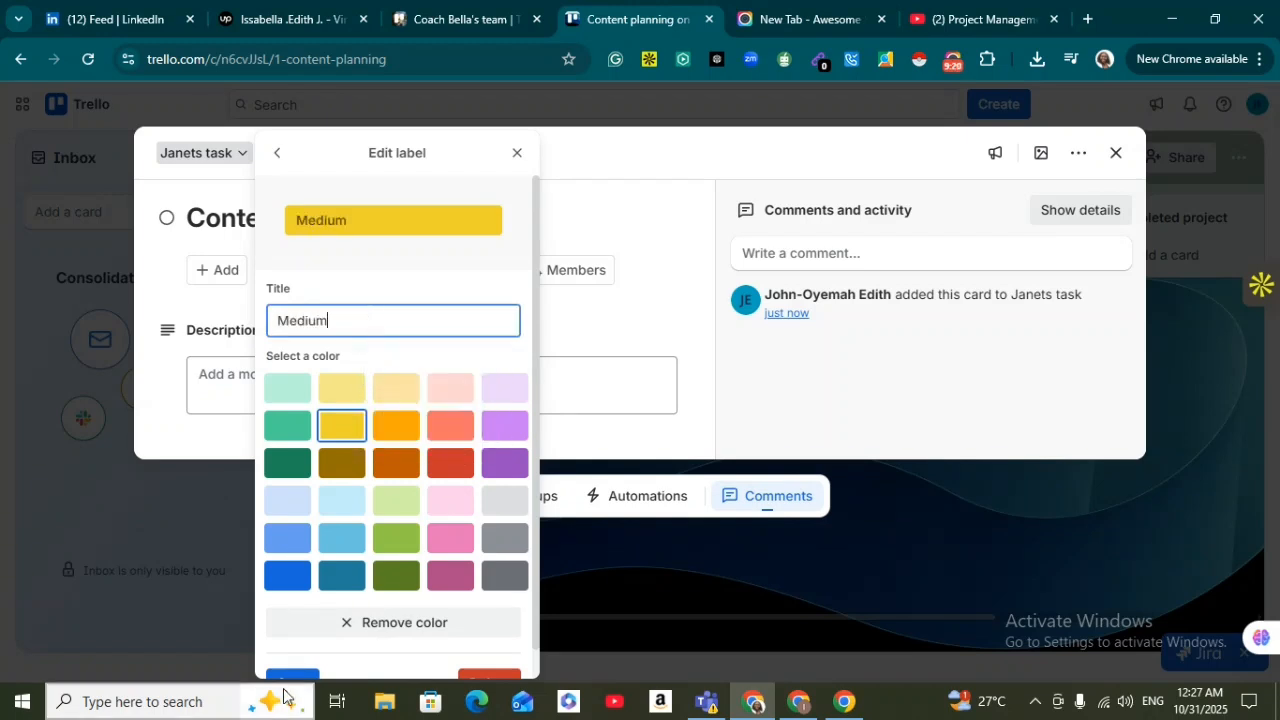
{"action": "left_click", "coordinate": [292, 675]}
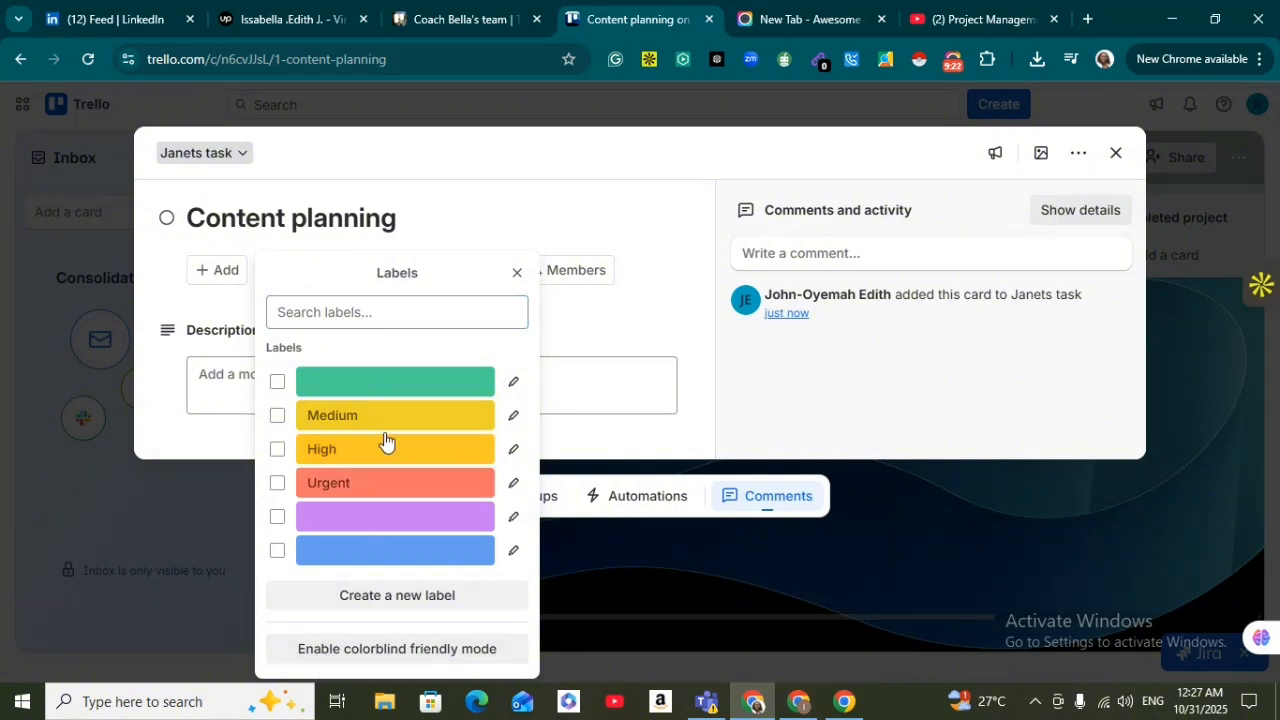
- Give the green label the title "Low", leaving it unassigned from the card
{"action": "left_click", "coordinate": [392, 390]}
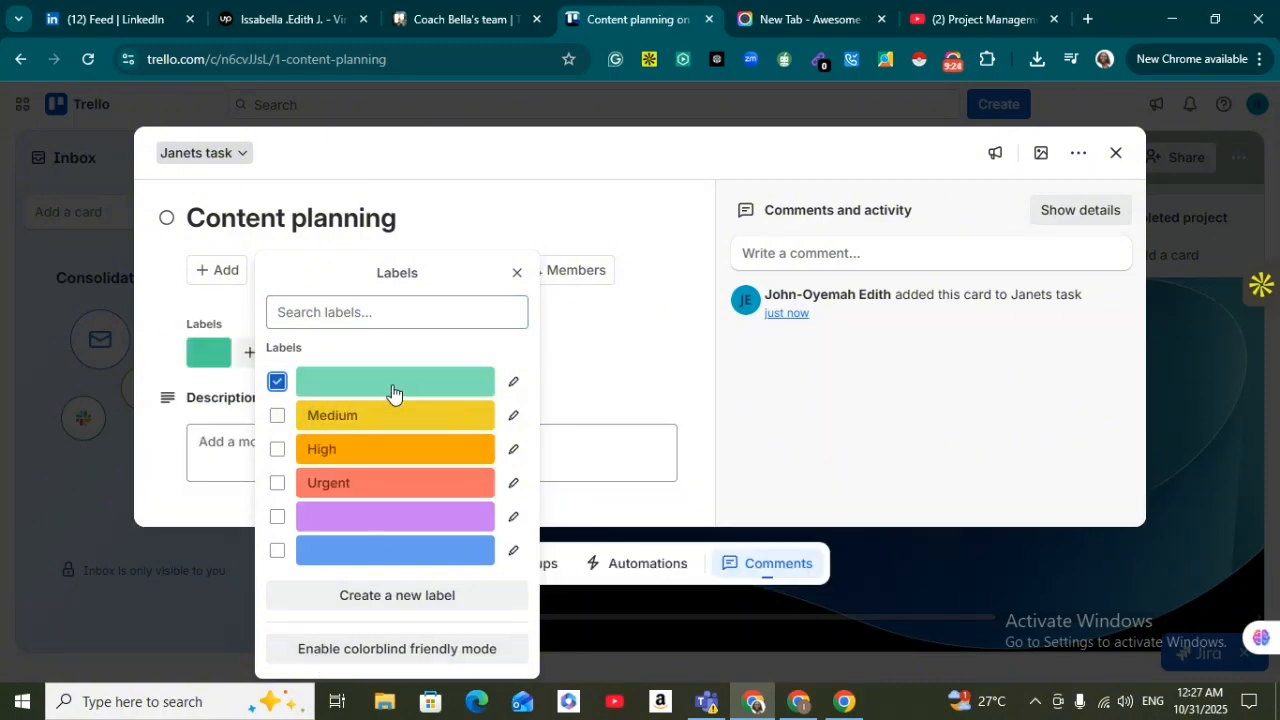
{"action": "left_click", "coordinate": [277, 382]}
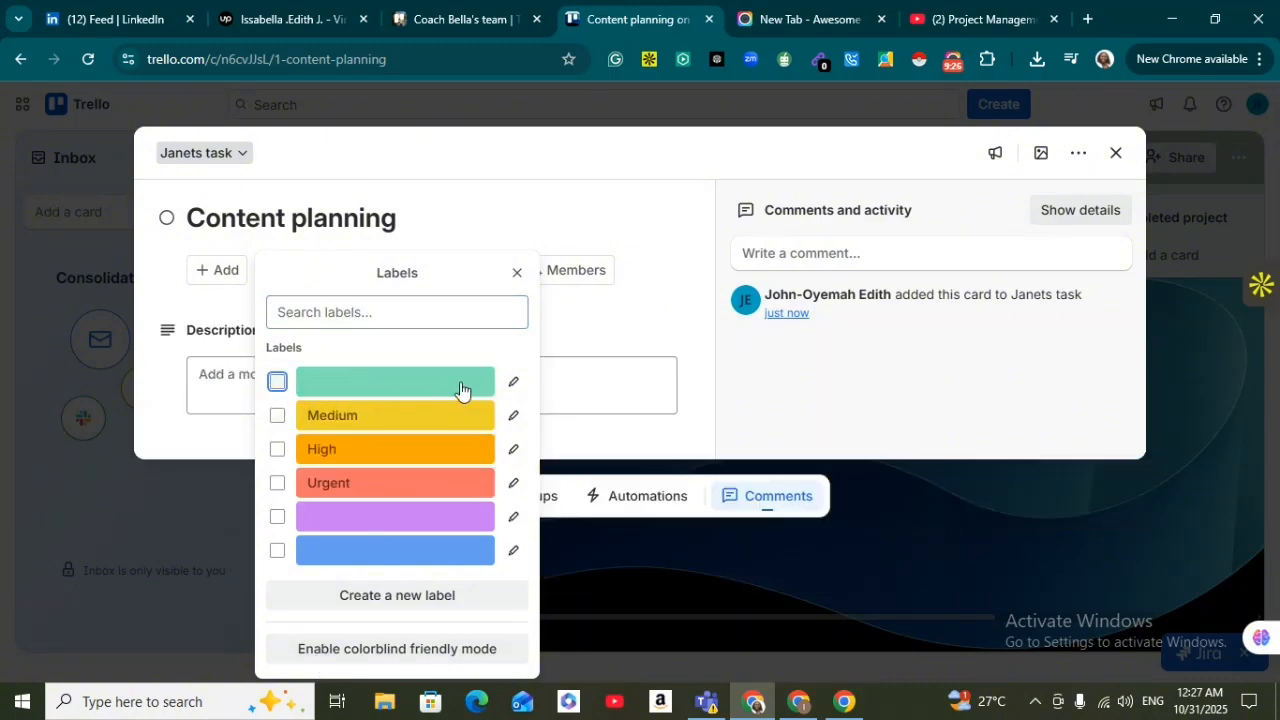
{"action": "left_click", "coordinate": [513, 384]}
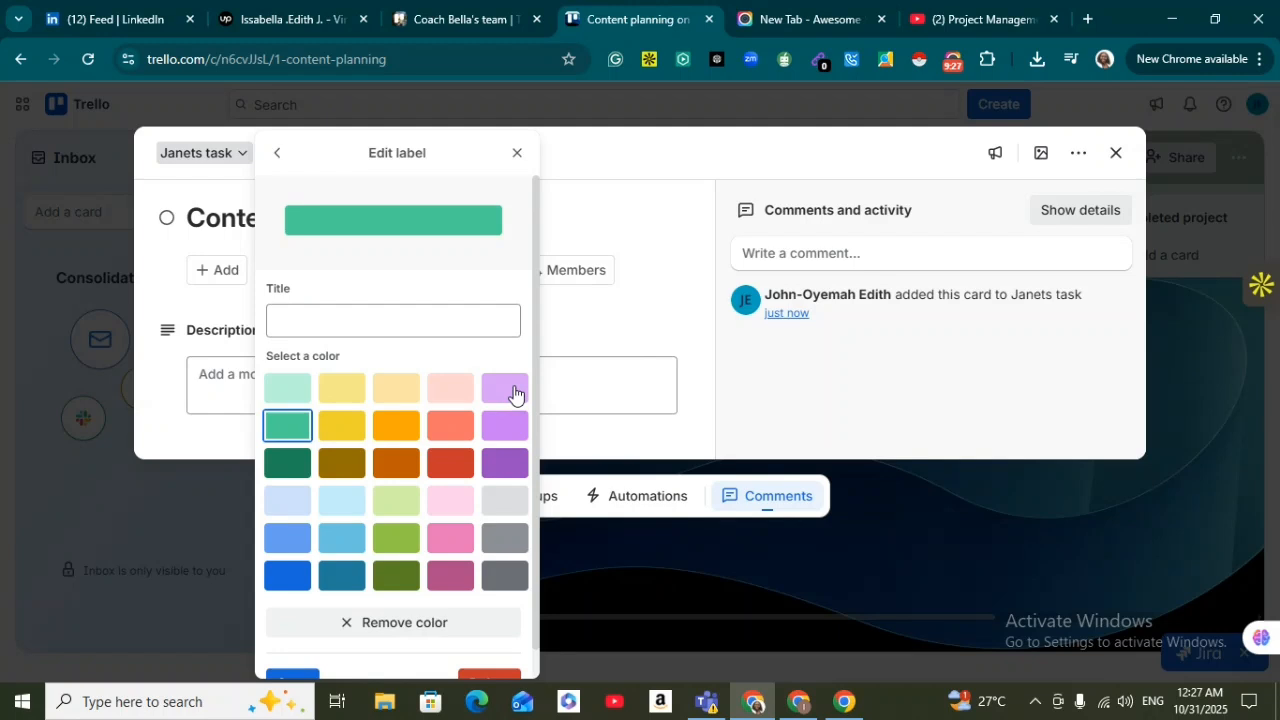
{"action": "left_click", "coordinate": [323, 325]}
{"action": "type", "text": "Low"}
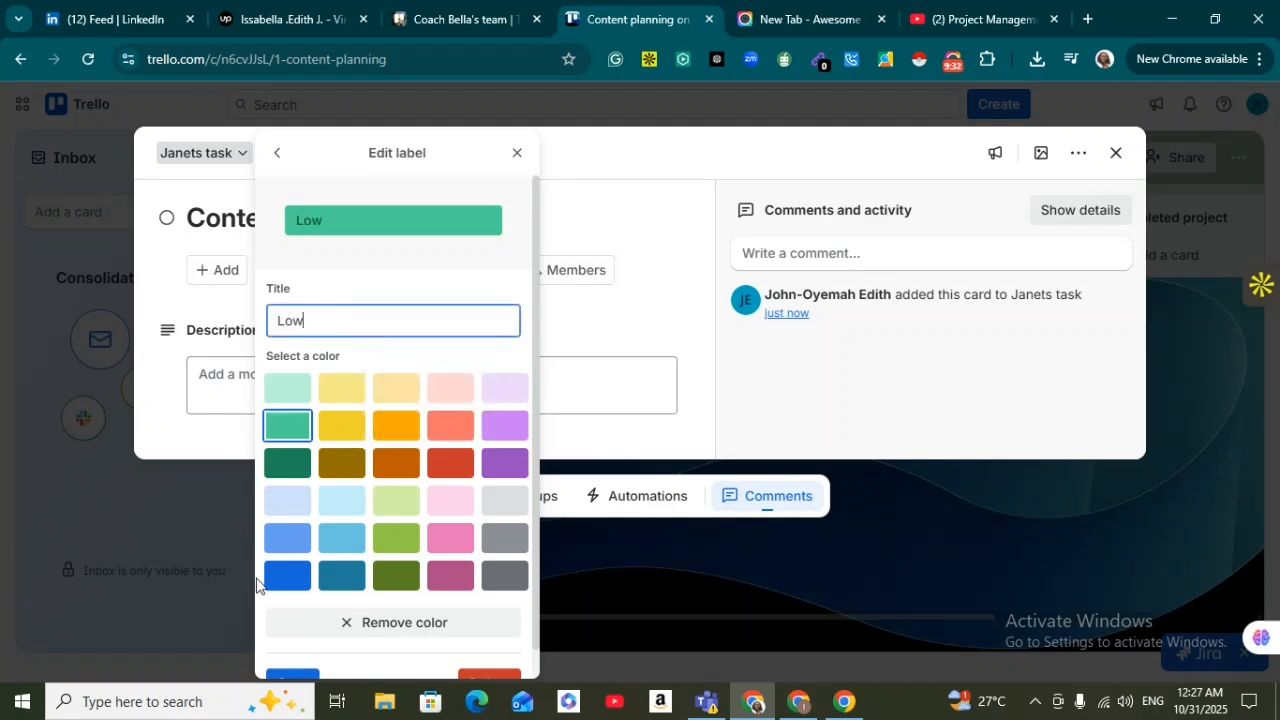
{"action": "left_click", "coordinate": [298, 677]}
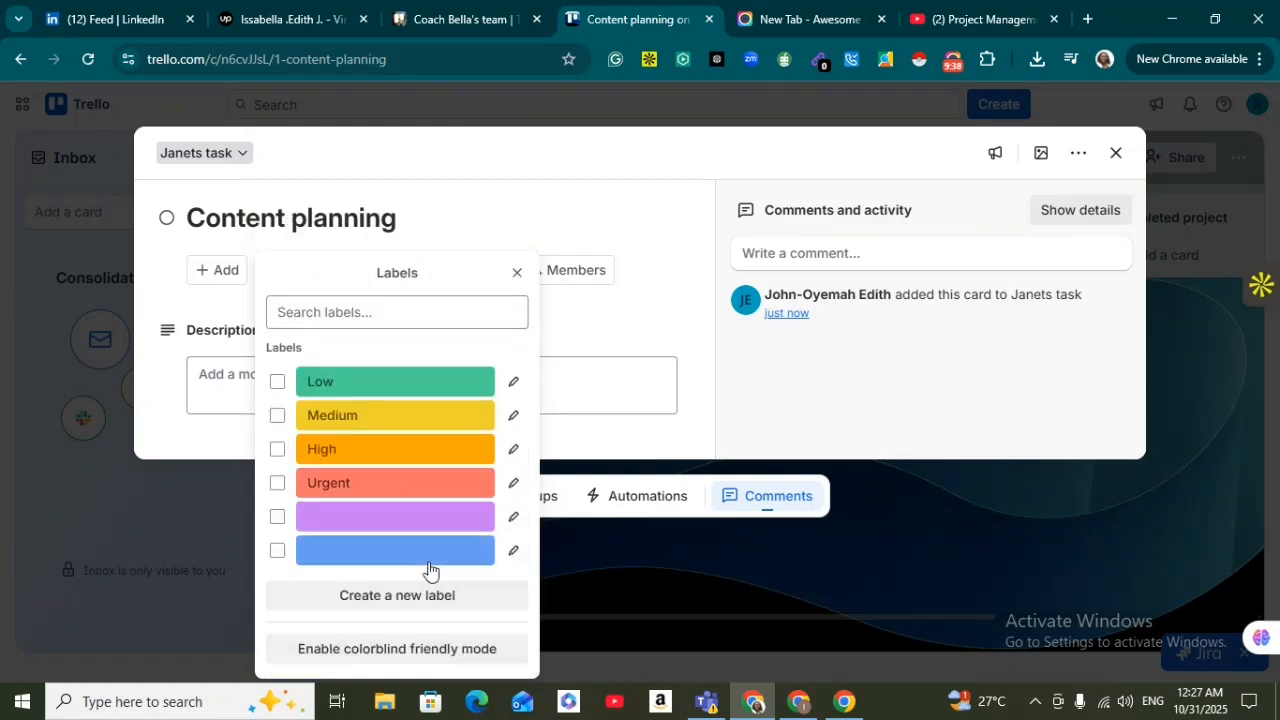
- Remove the untitled blue label's color and permanently delete that label
{"action": "left_click", "coordinate": [512, 556]}
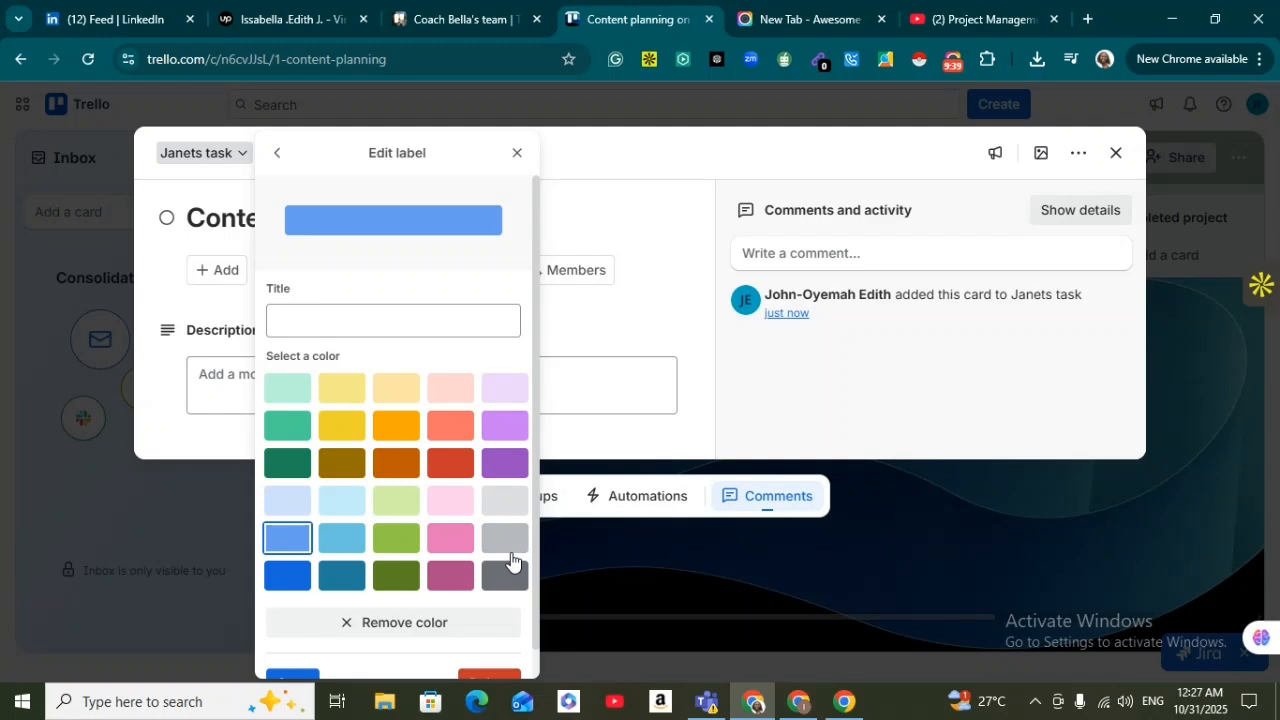
{"action": "left_click", "coordinate": [374, 623]}
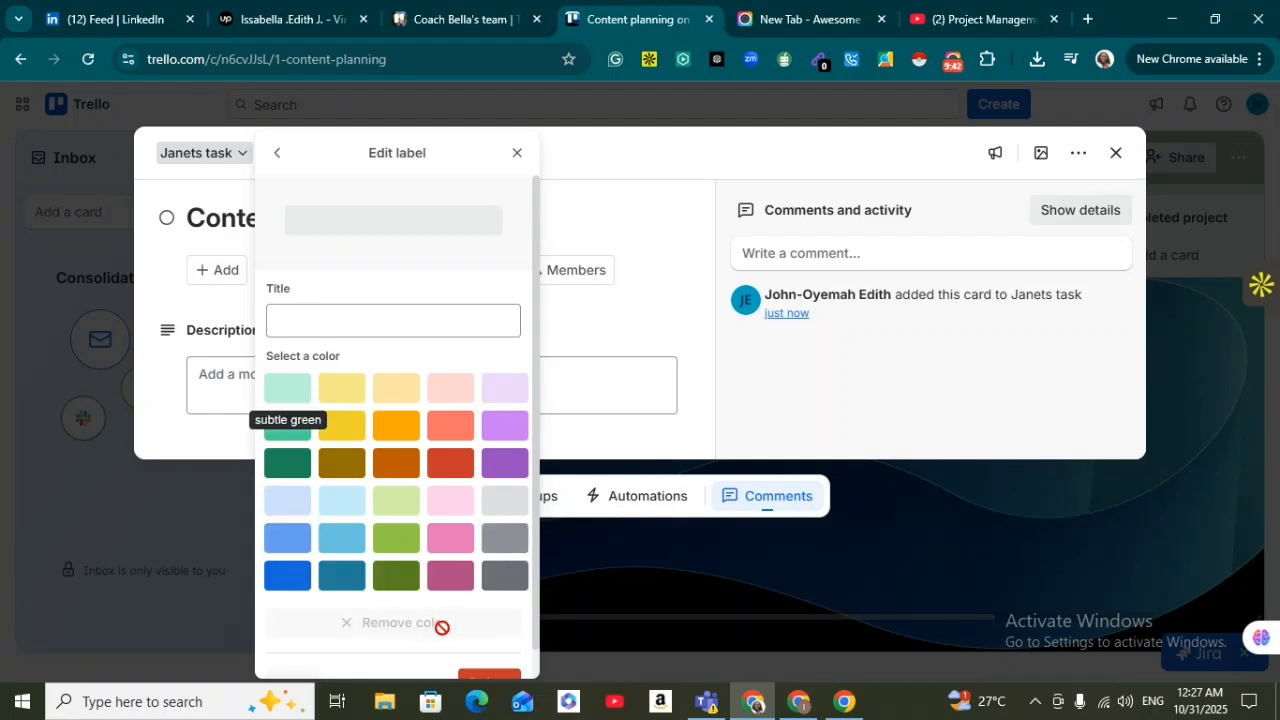
{"action": "left_click", "coordinate": [491, 679]}
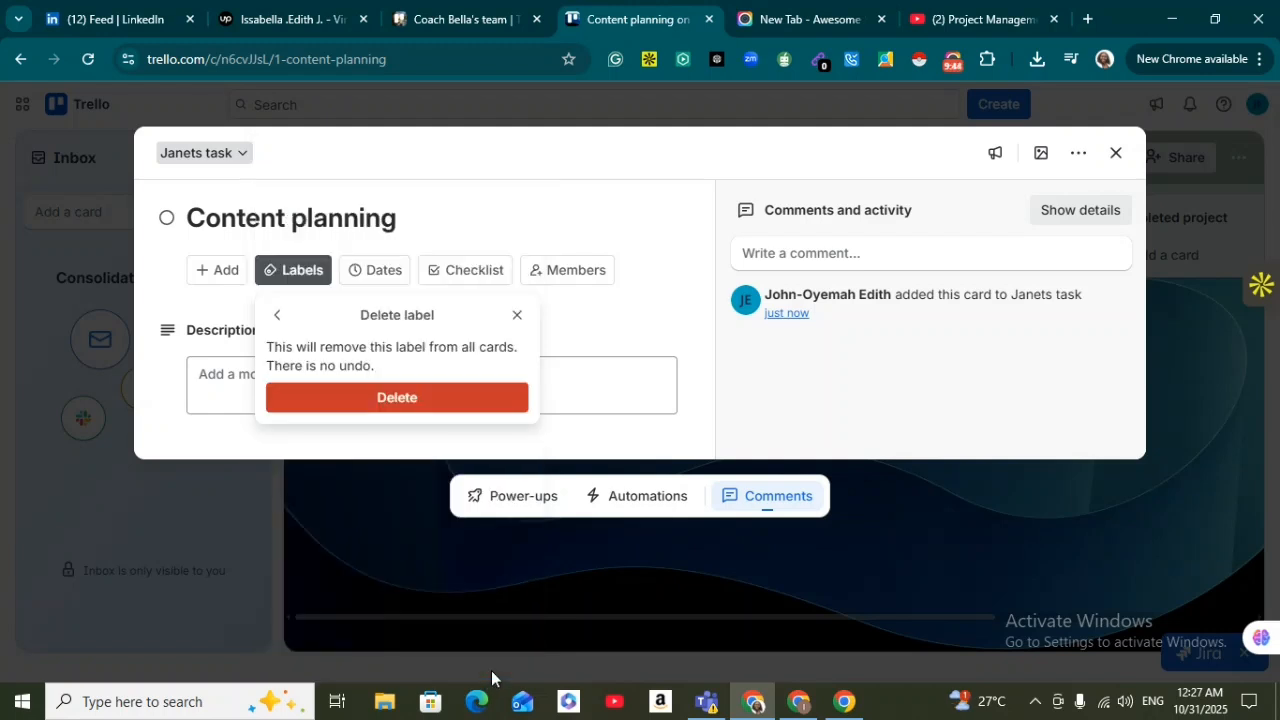
{"action": "left_click", "coordinate": [423, 400]}
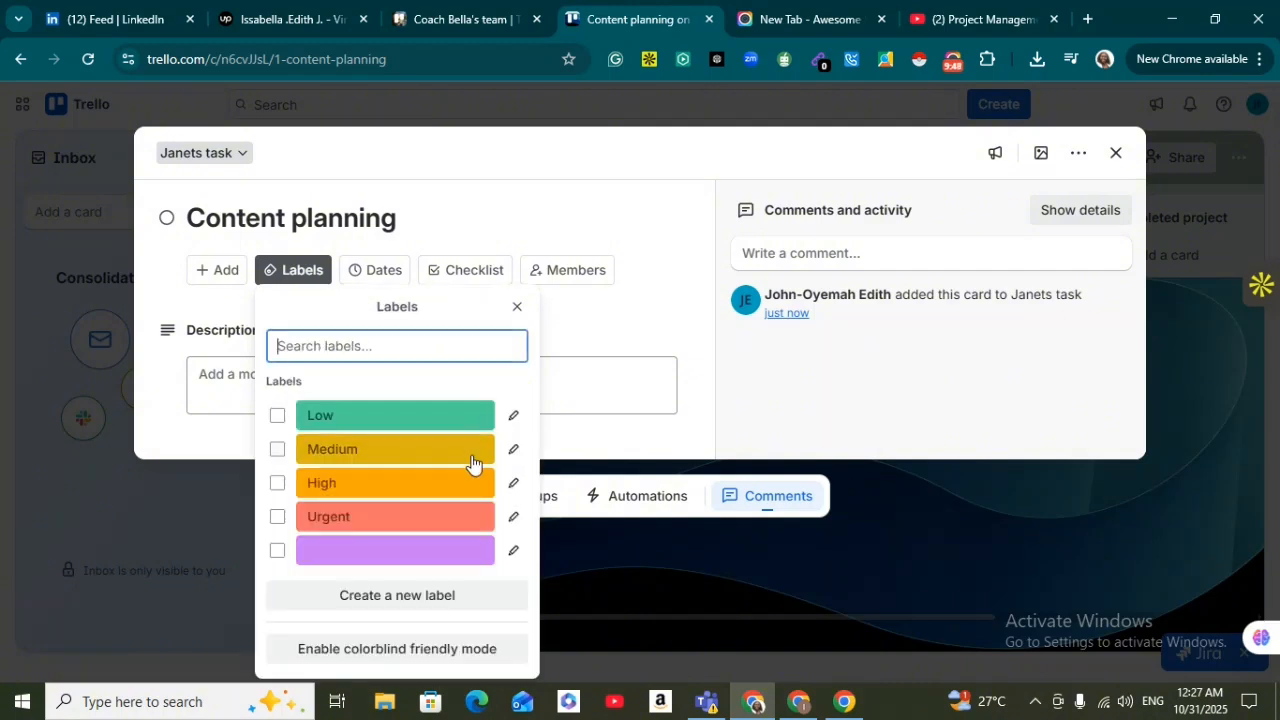
- Delete the untitled purple label and assign the "Urgent" label to the "Content planning" card
{"action": "left_click", "coordinate": [512, 555]}
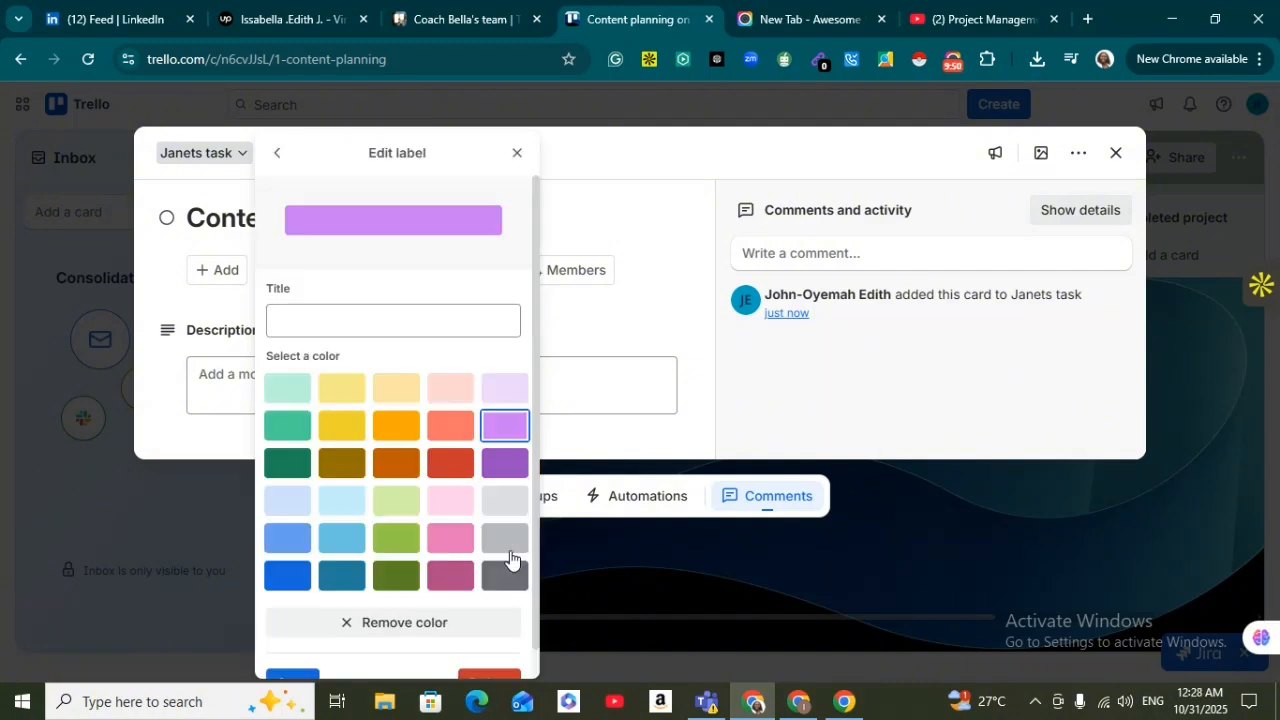
{"action": "left_click", "coordinate": [386, 622]}
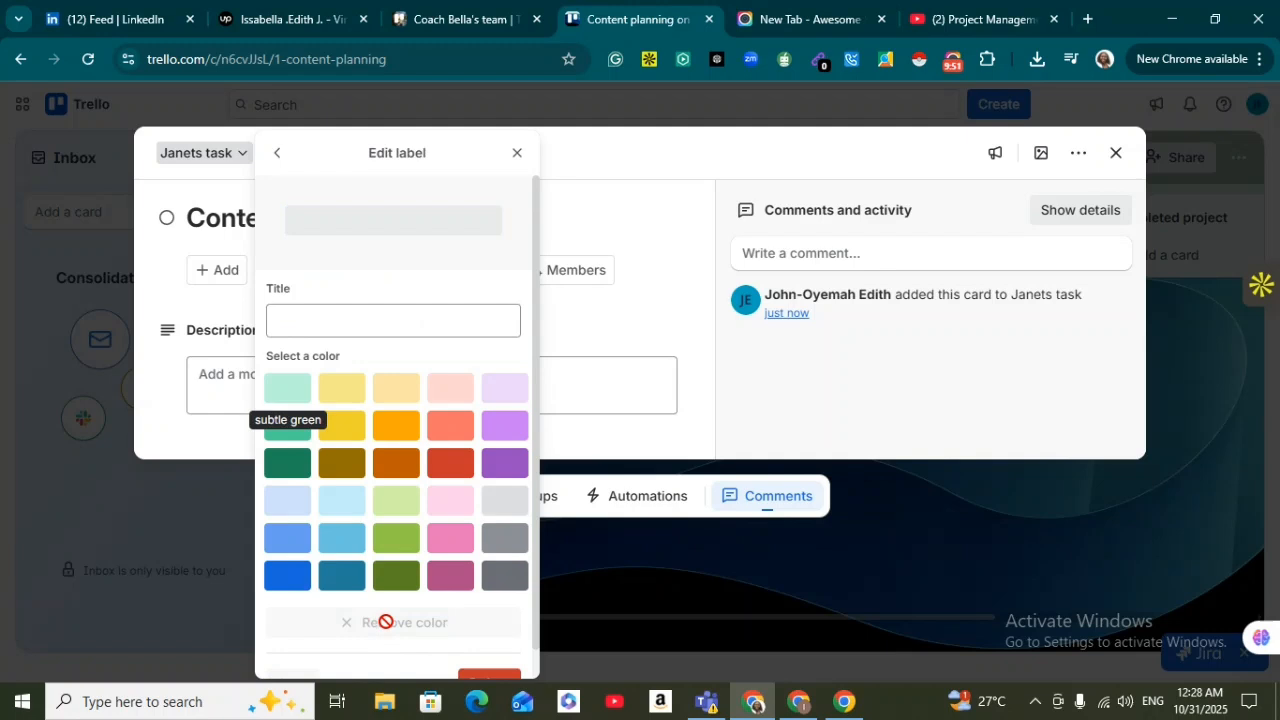
{"action": "left_click", "coordinate": [489, 678]}
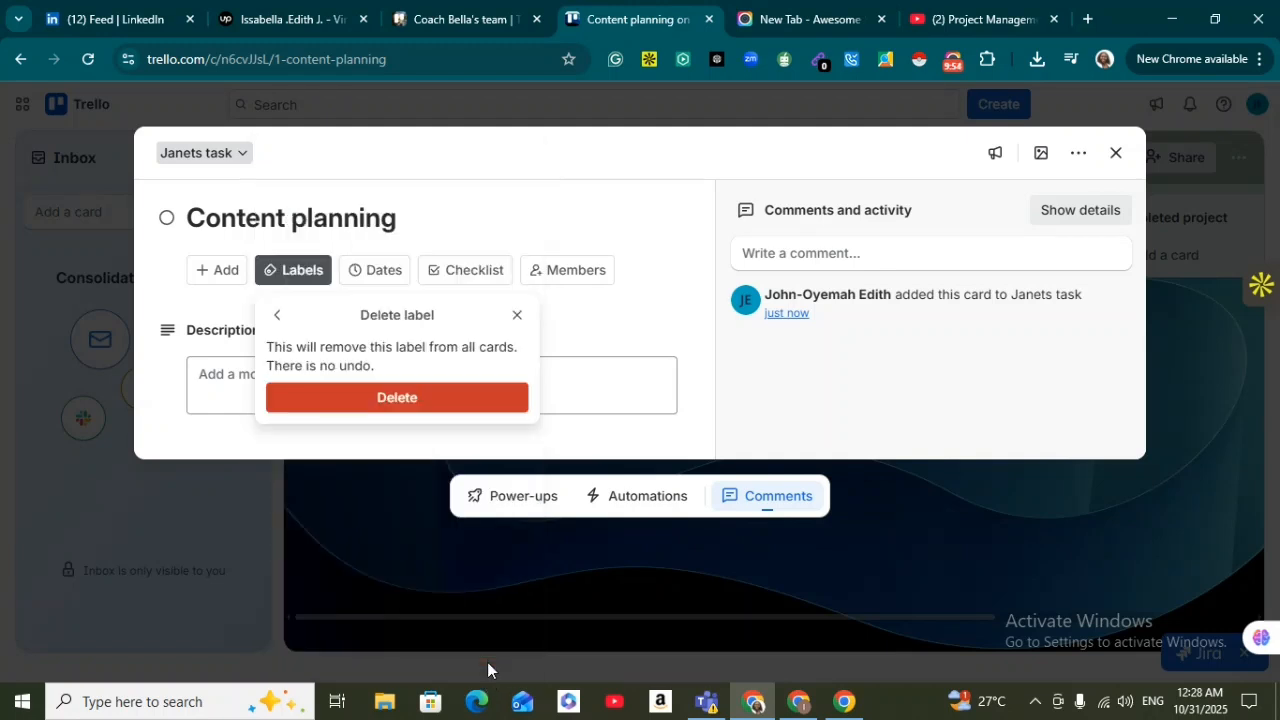
{"action": "left_click", "coordinate": [406, 400]}
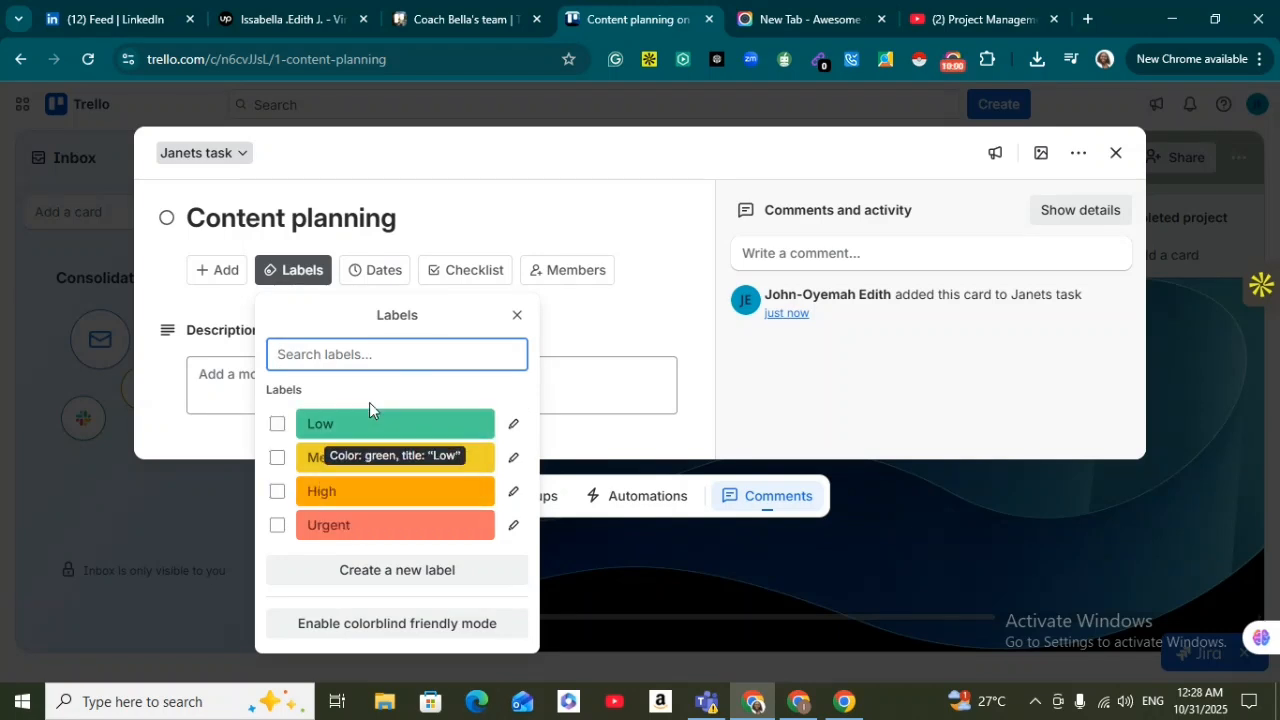
{"action": "left_click", "coordinate": [277, 527]}
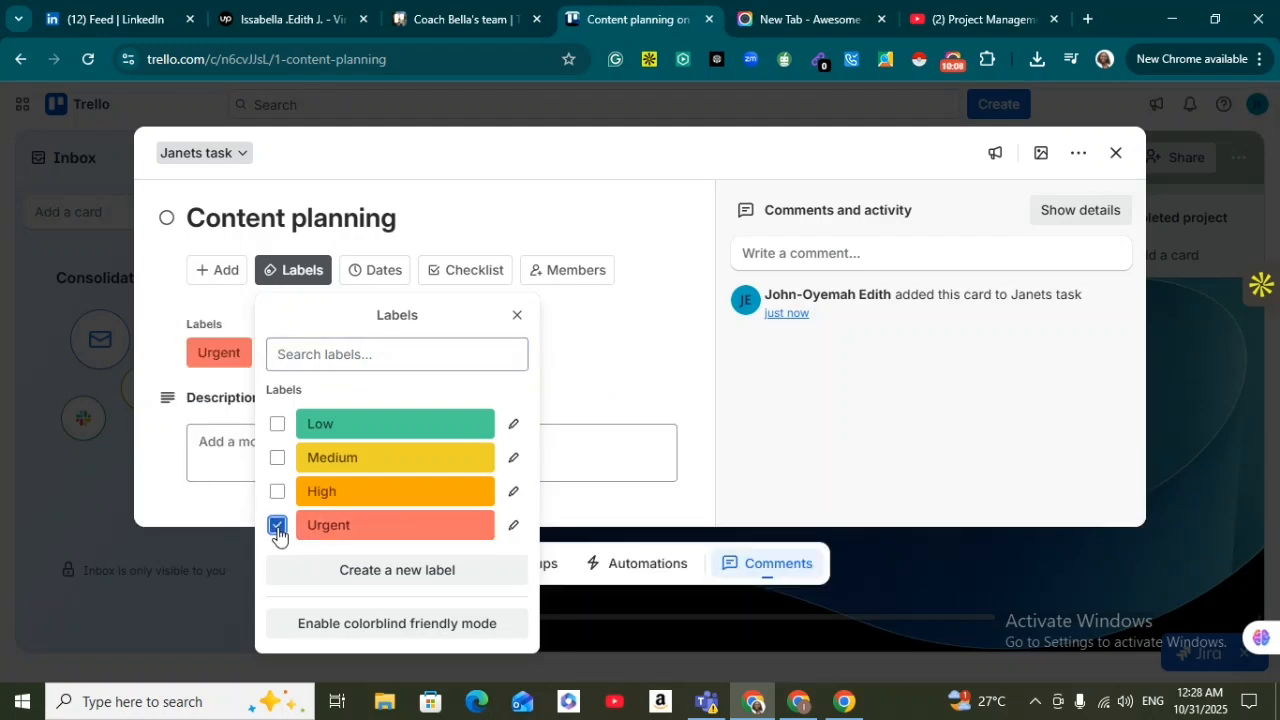
{"action": "left_click", "coordinate": [608, 388]}
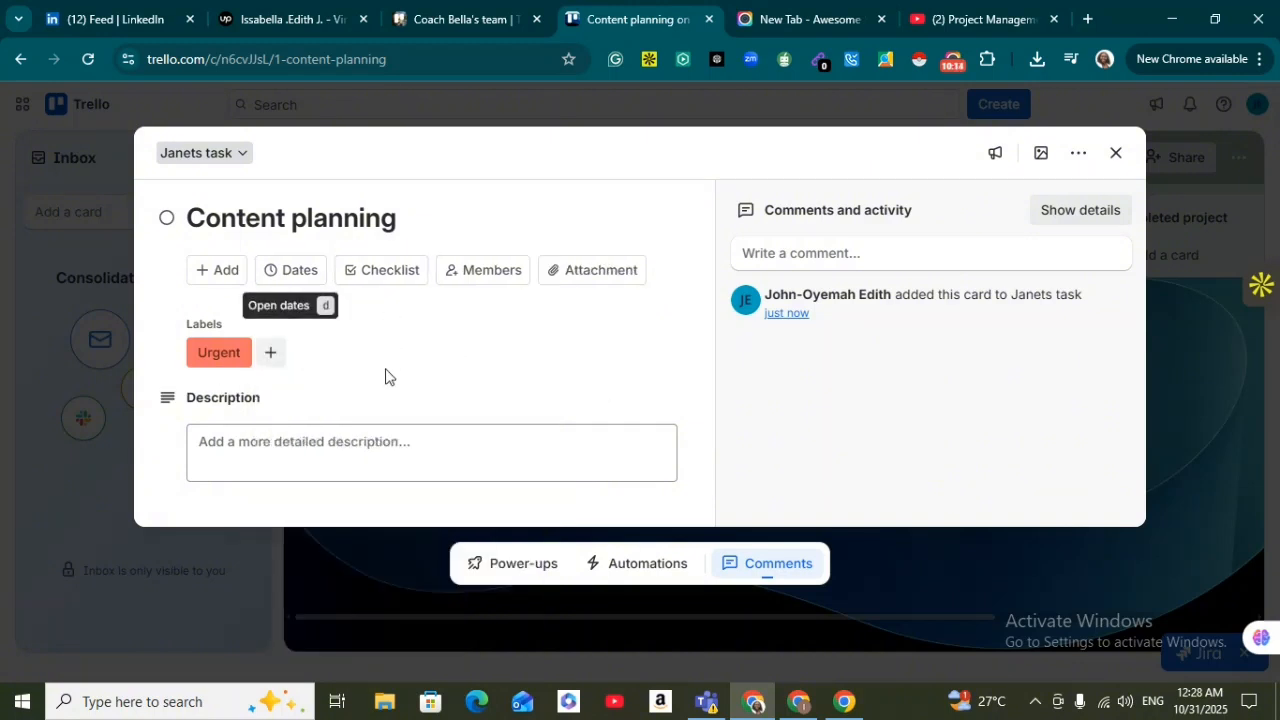
- Set the "Content planning" card's due date to 03/11/2025 at 10:00 and save it
{"action": "left_click", "coordinate": [294, 272]}
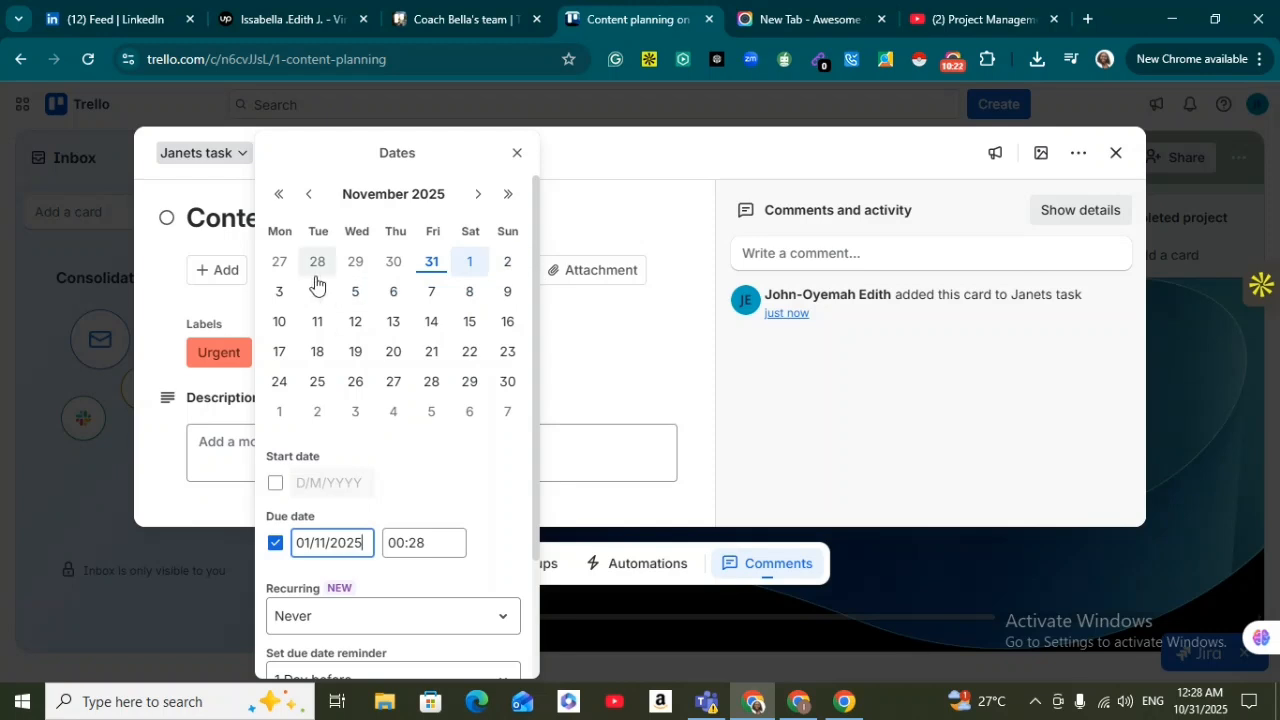
{"action": "left_click", "coordinate": [281, 296]}
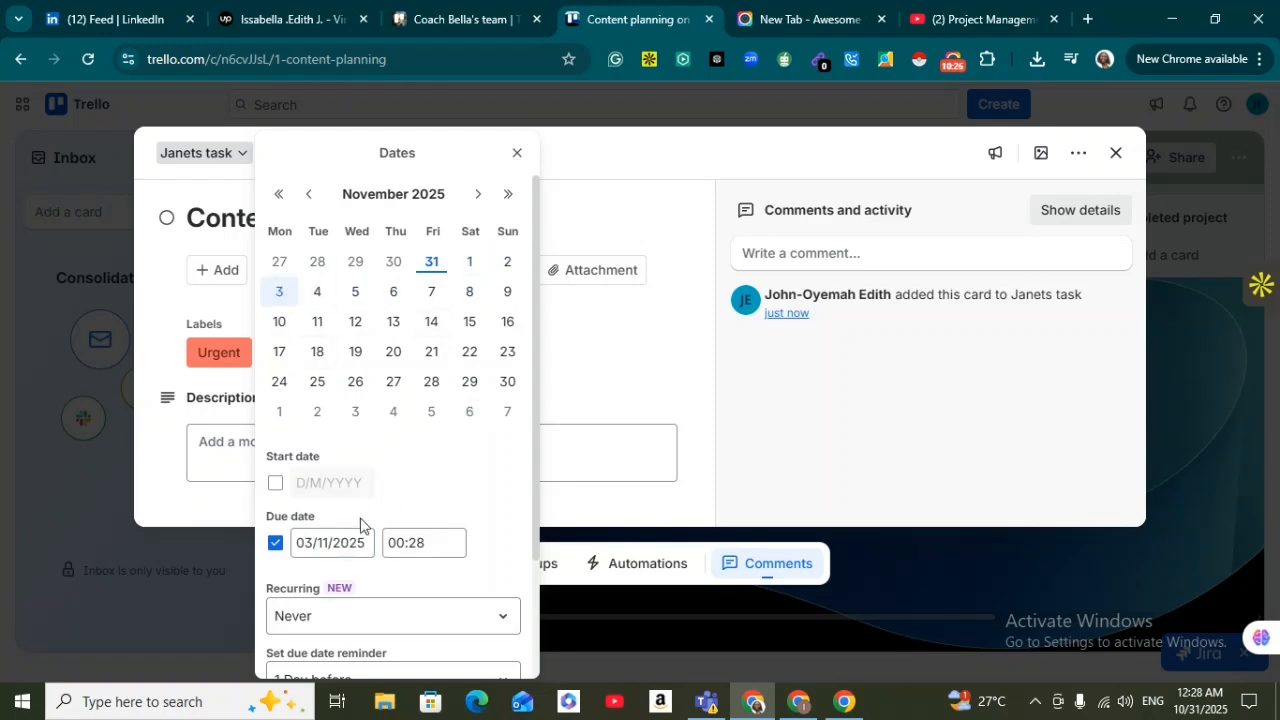
{"action": "left_click", "coordinate": [404, 543]}
{"action": "key", "text": "BackSpace"}
{"action": "key", "text": "BackSpace"}
{"action": "key", "text": "BackSpace"}
{"action": "type", "text": "10"}
{"action": "left_click", "coordinate": [536, 530]}
{"action": "scroll", "coordinate": [536, 530], "scroll_direction": "down", "scroll_amount": 3}
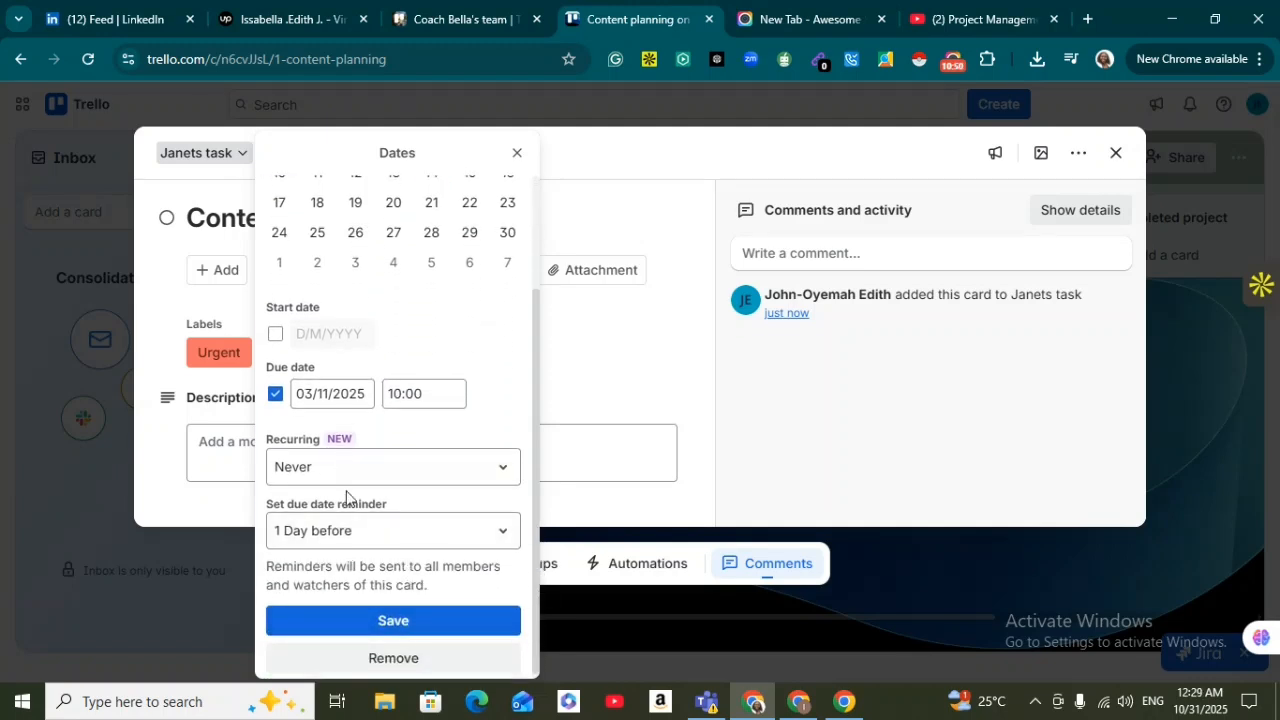
{"action": "left_click", "coordinate": [397, 622]}
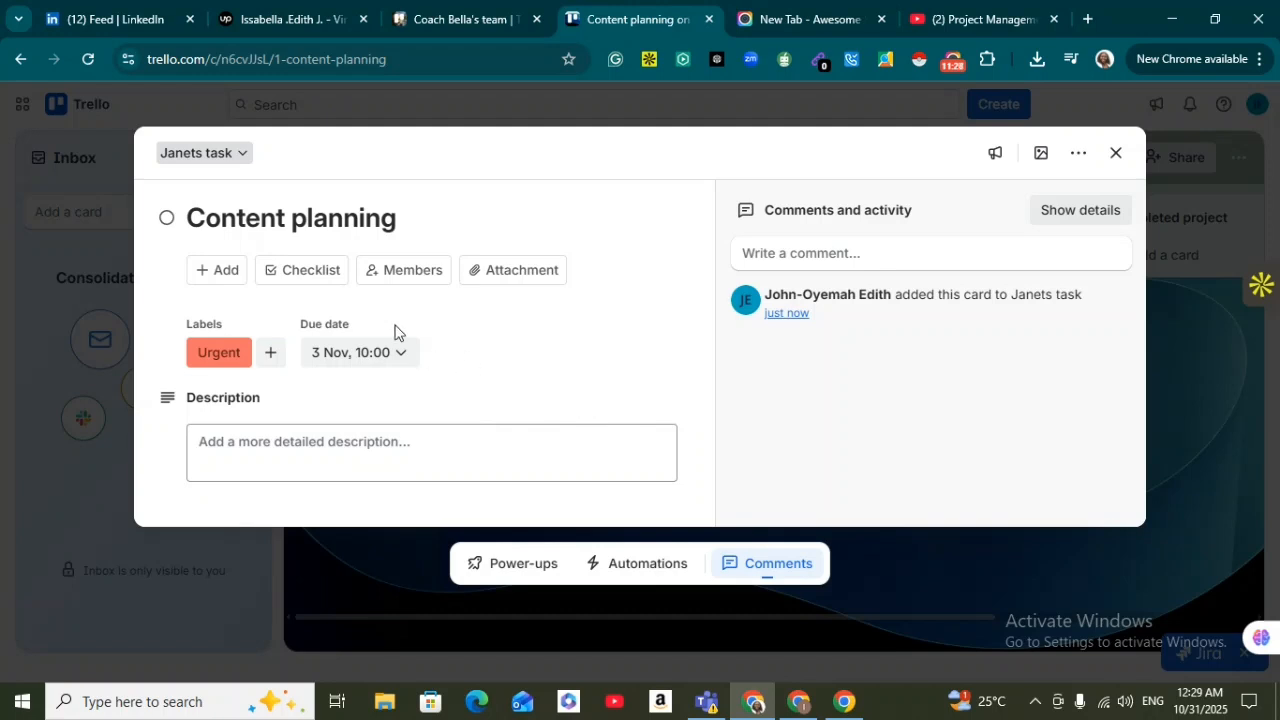
- Add a checklist titled "Research trending topics" to the "Content planning" card
{"action": "left_click", "coordinate": [285, 276]}
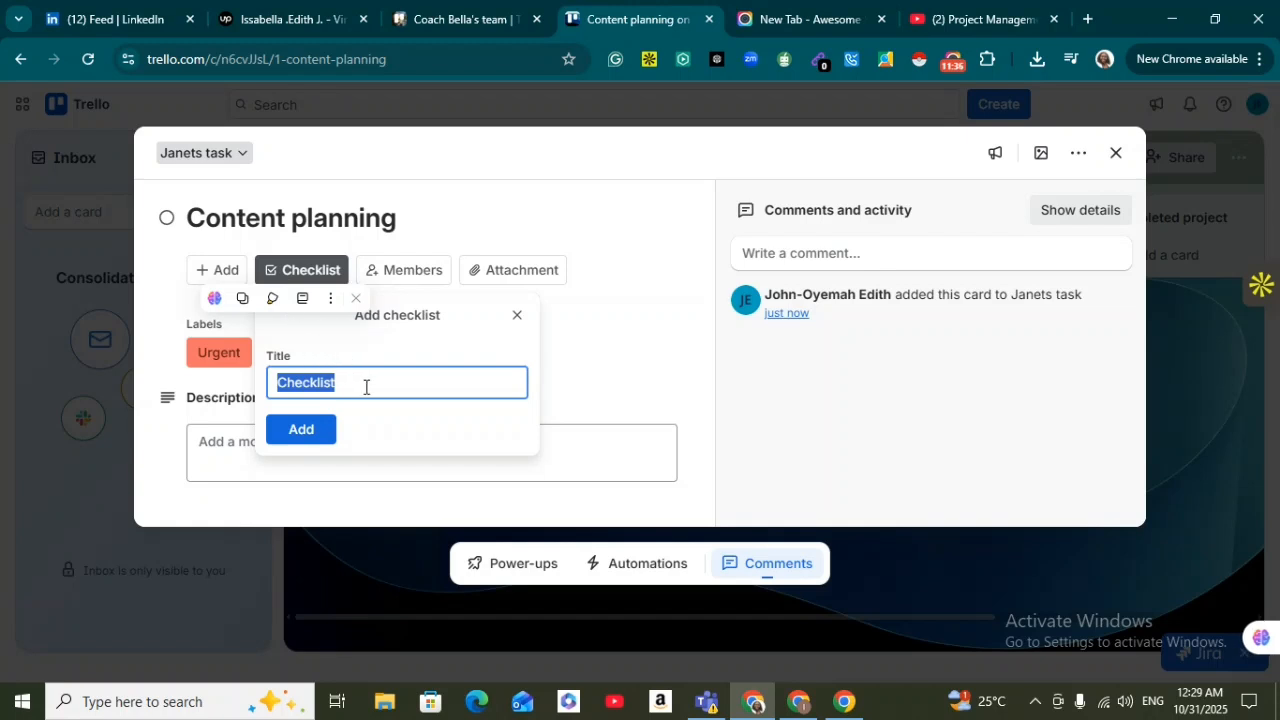
{"action": "type", "text": "R"}
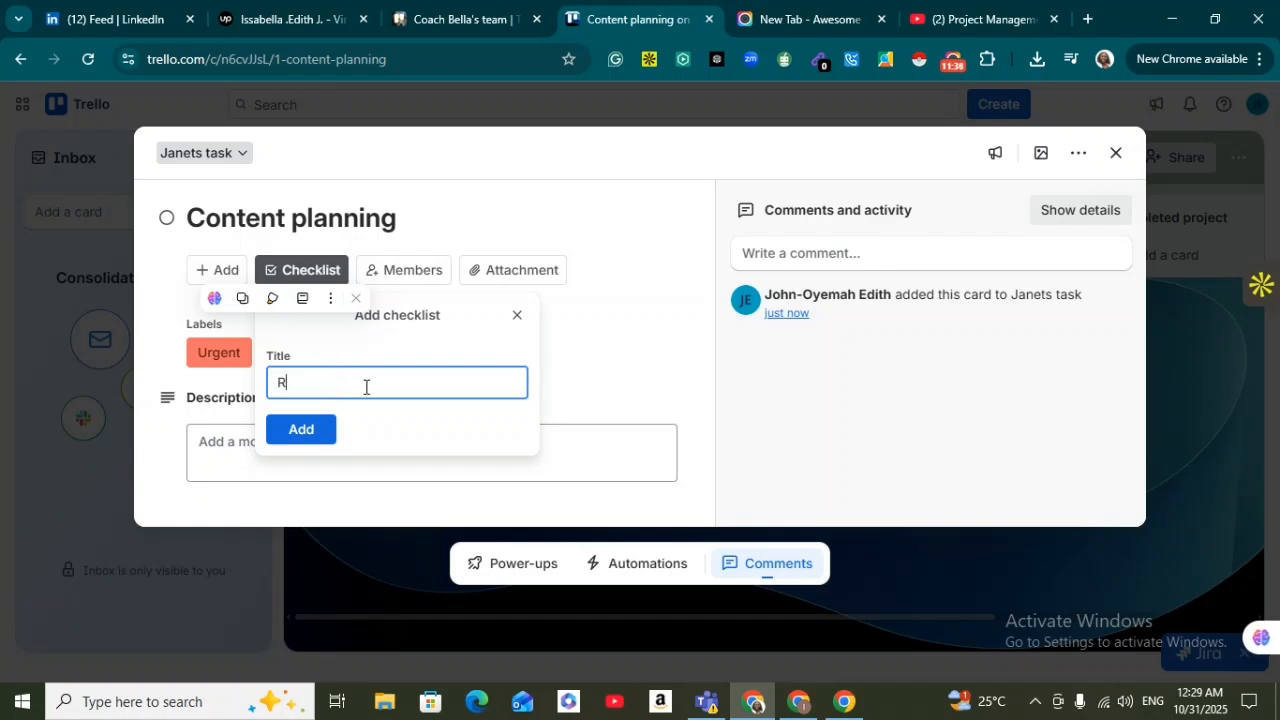
{"action": "type", "text": "esearch trending topics"}
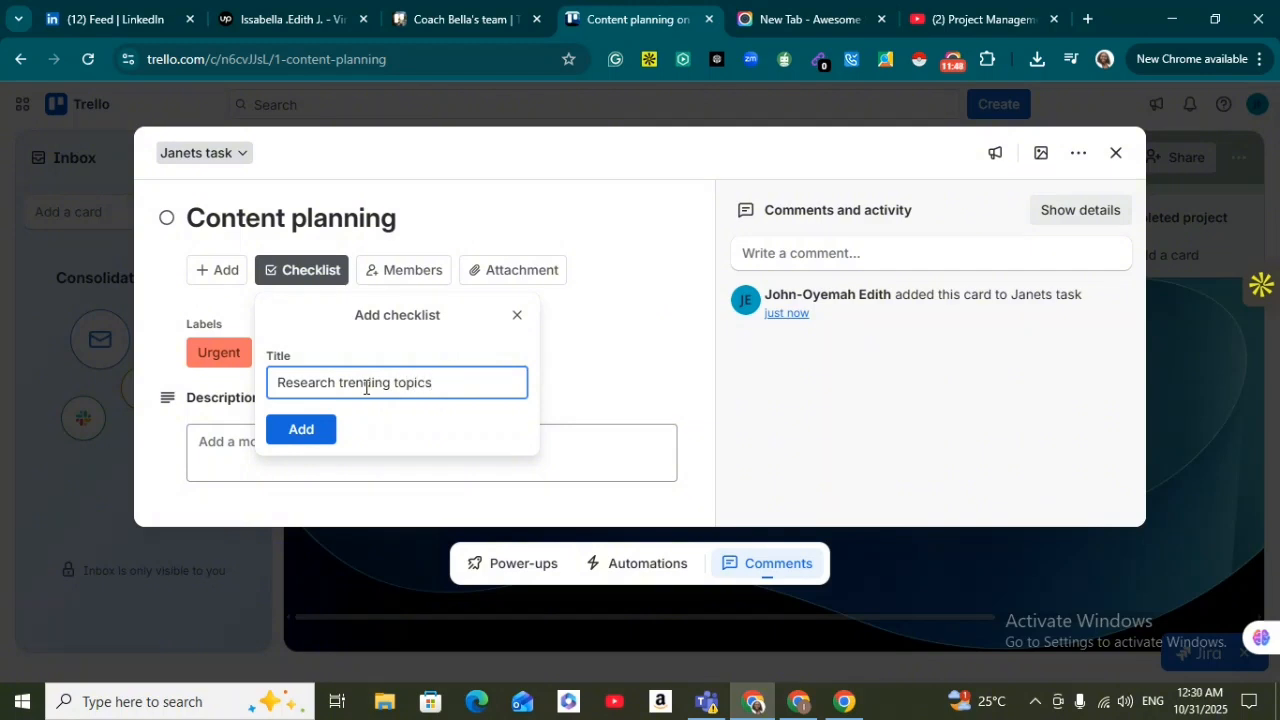
{"action": "left_click", "coordinate": [312, 432]}
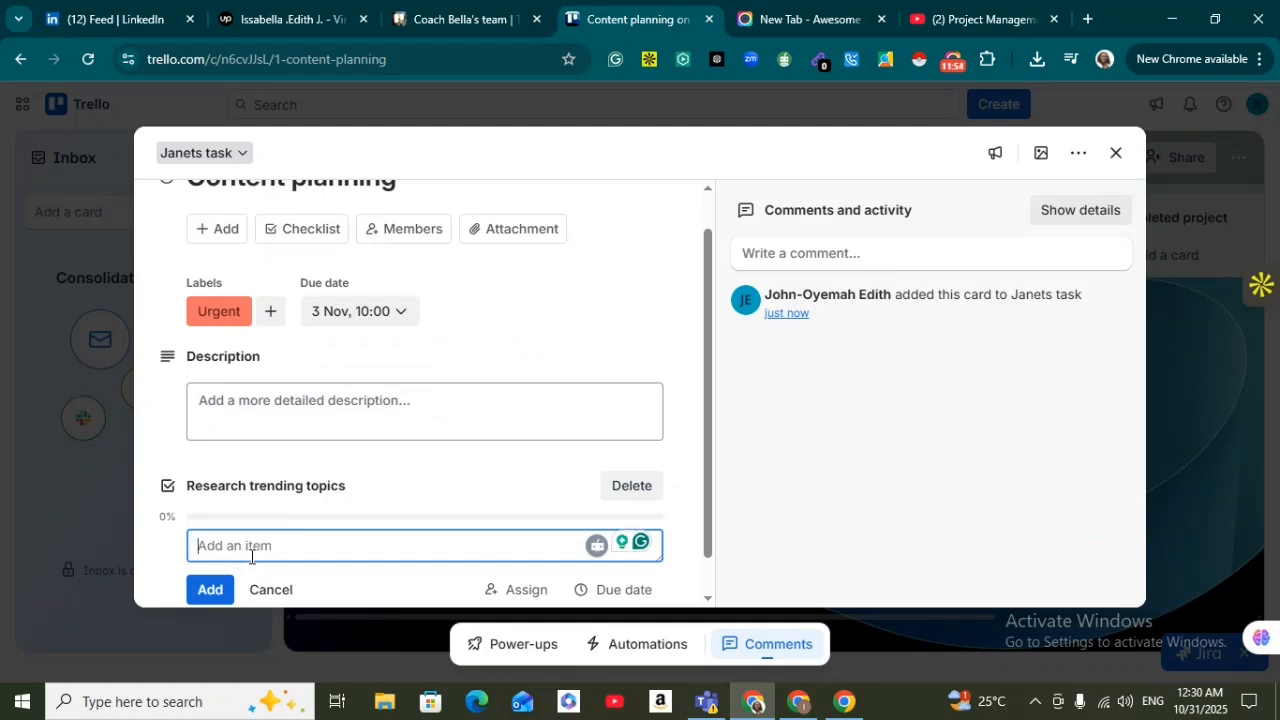
- Add the items "create monthly content calendar" and "plan campaign hashtags" to the "Research trending topics" checklist
{"action": "type", "text": "crea"}
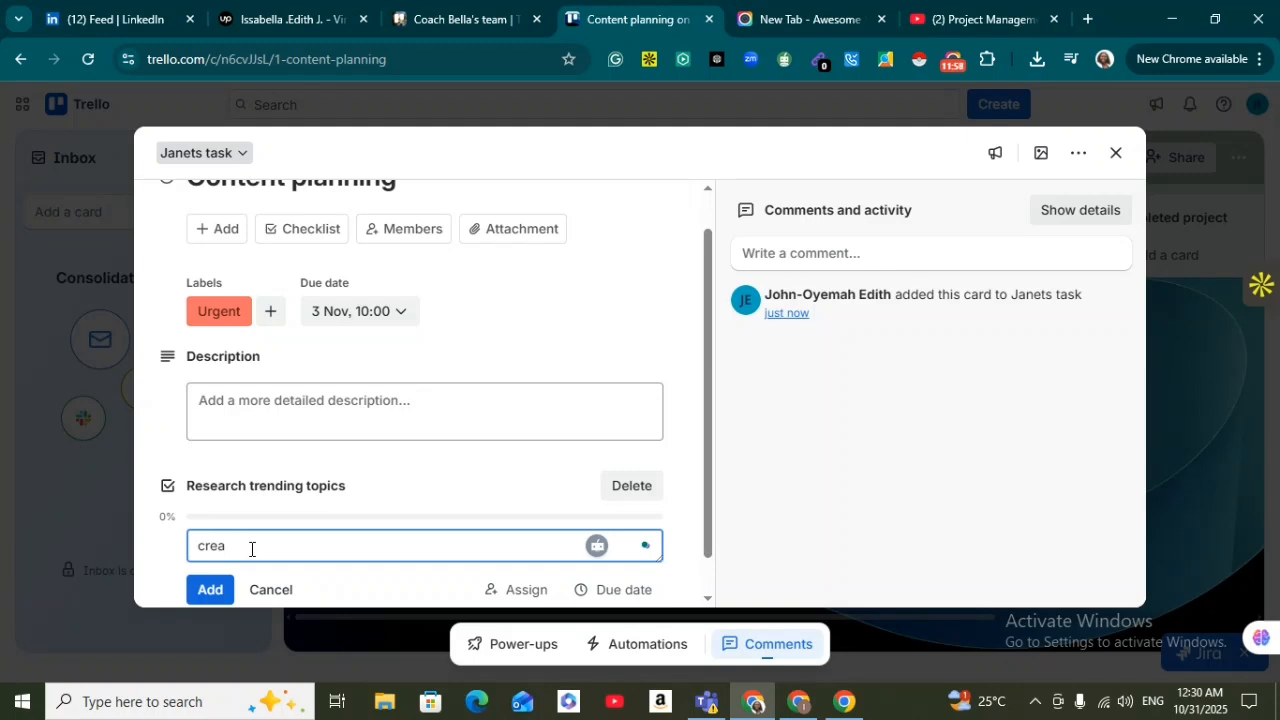
{"action": "type", "text": "te monthly content calendar"}
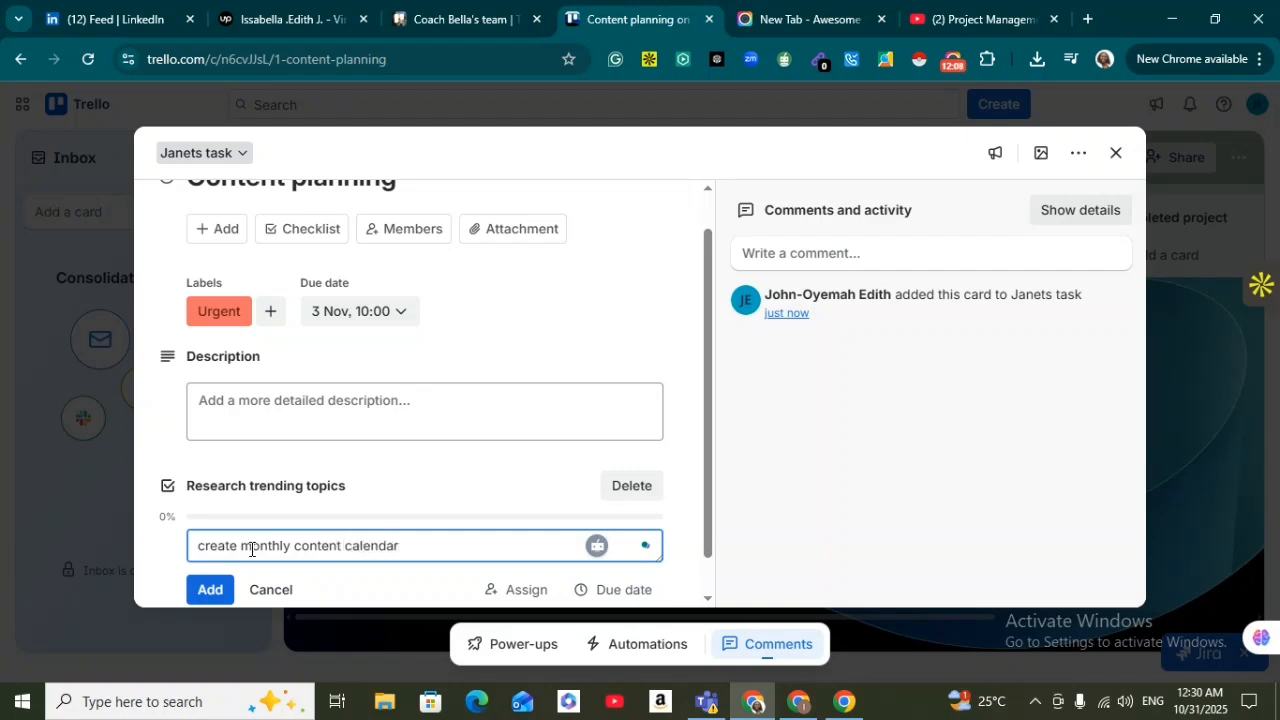
{"action": "left_click", "coordinate": [209, 589]}
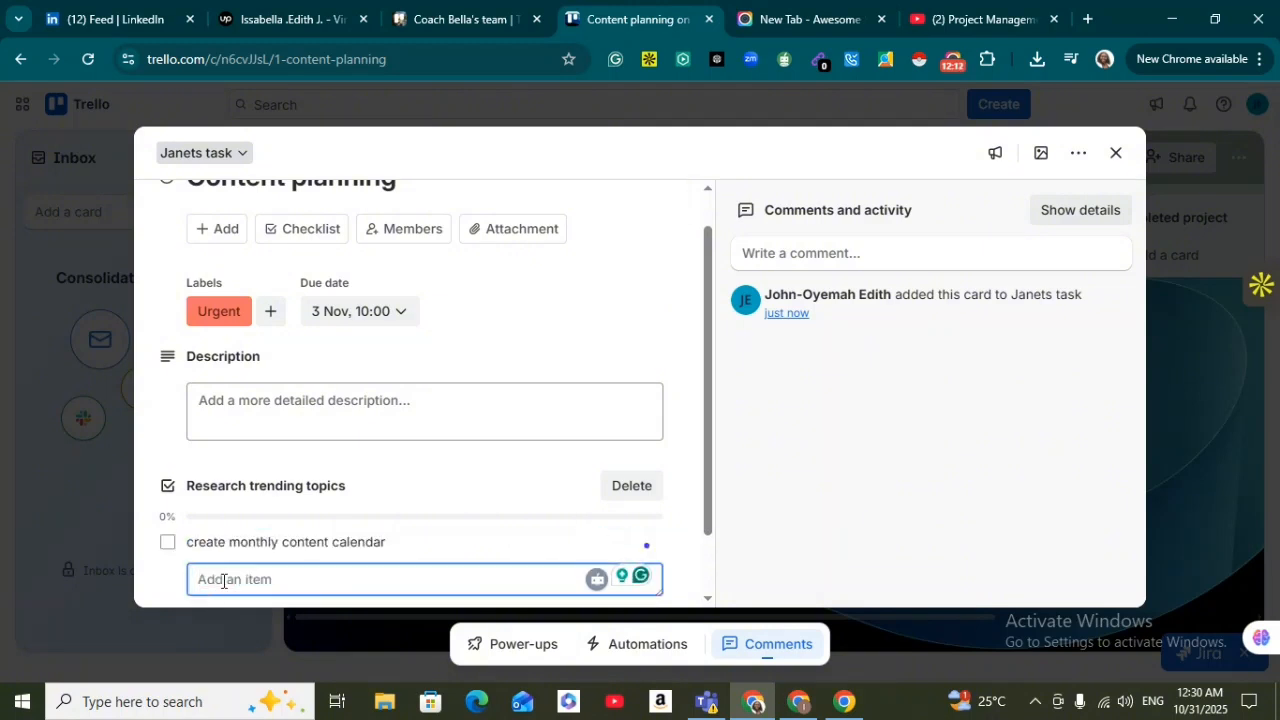
{"action": "type", "text": "plan"}
{"action": "type", "text": "mpaign h"}
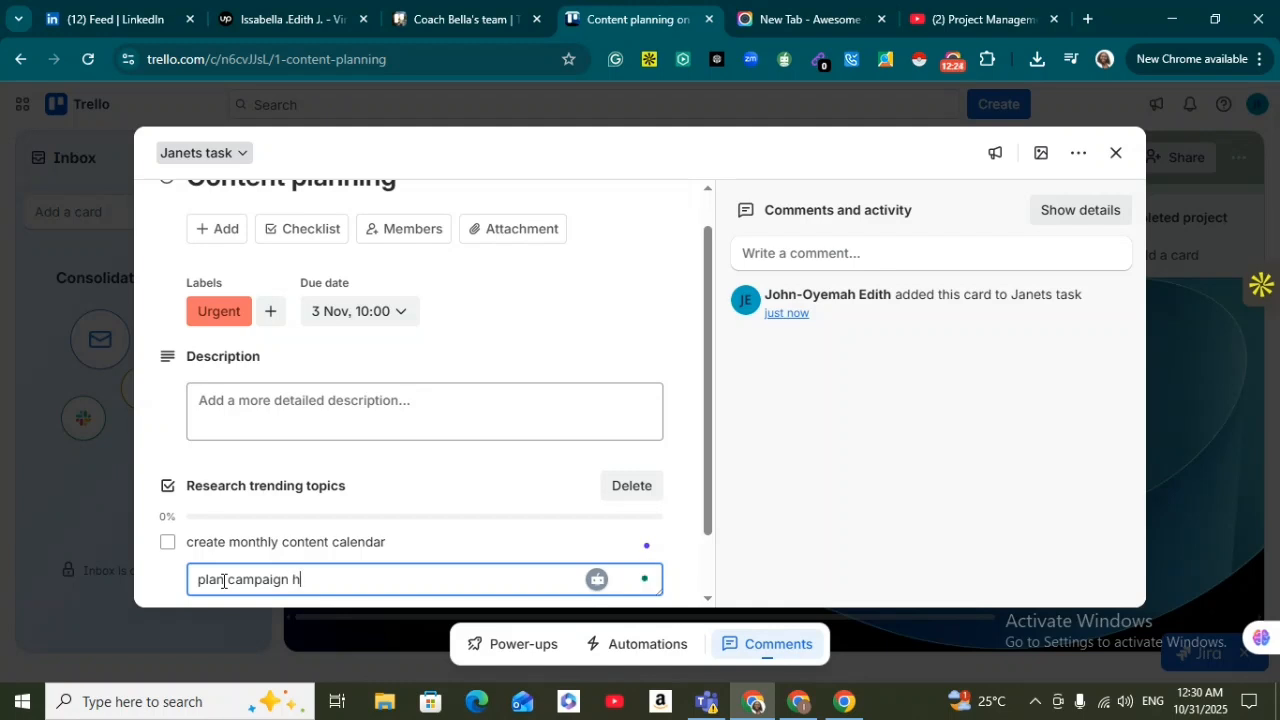
{"action": "type", "text": "ashtags"}
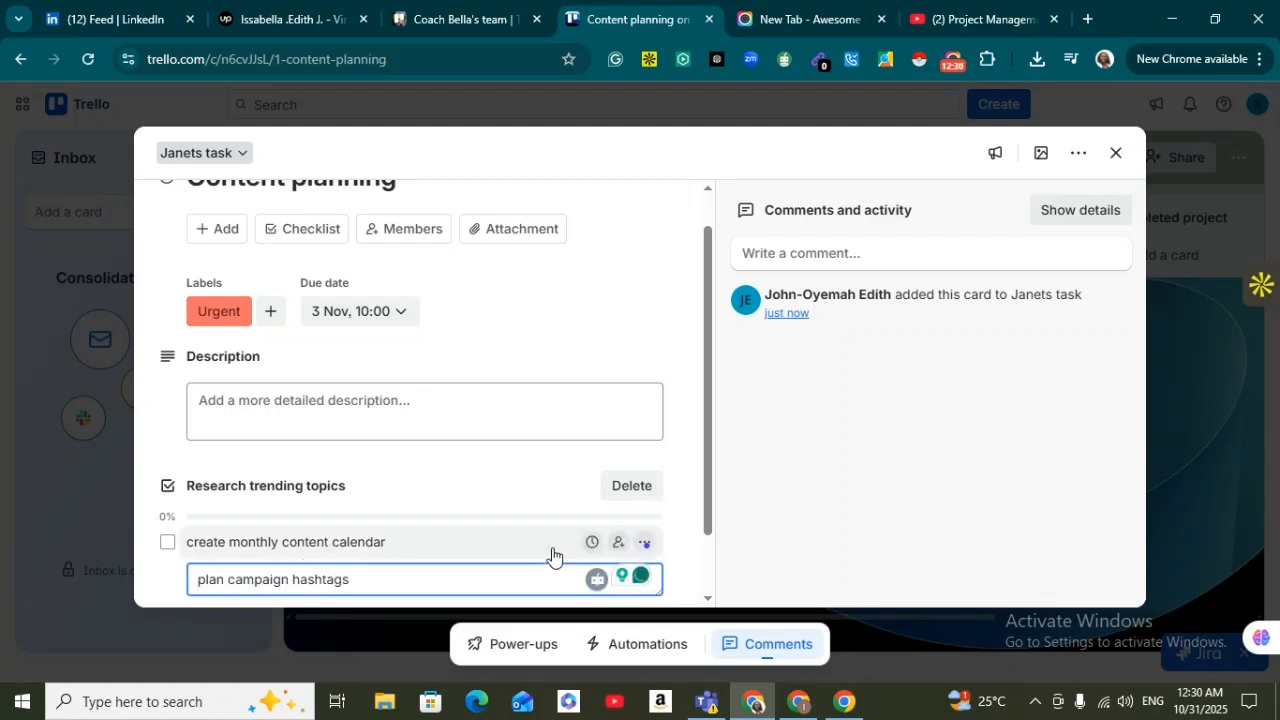
{"action": "key", "text": "Return"}
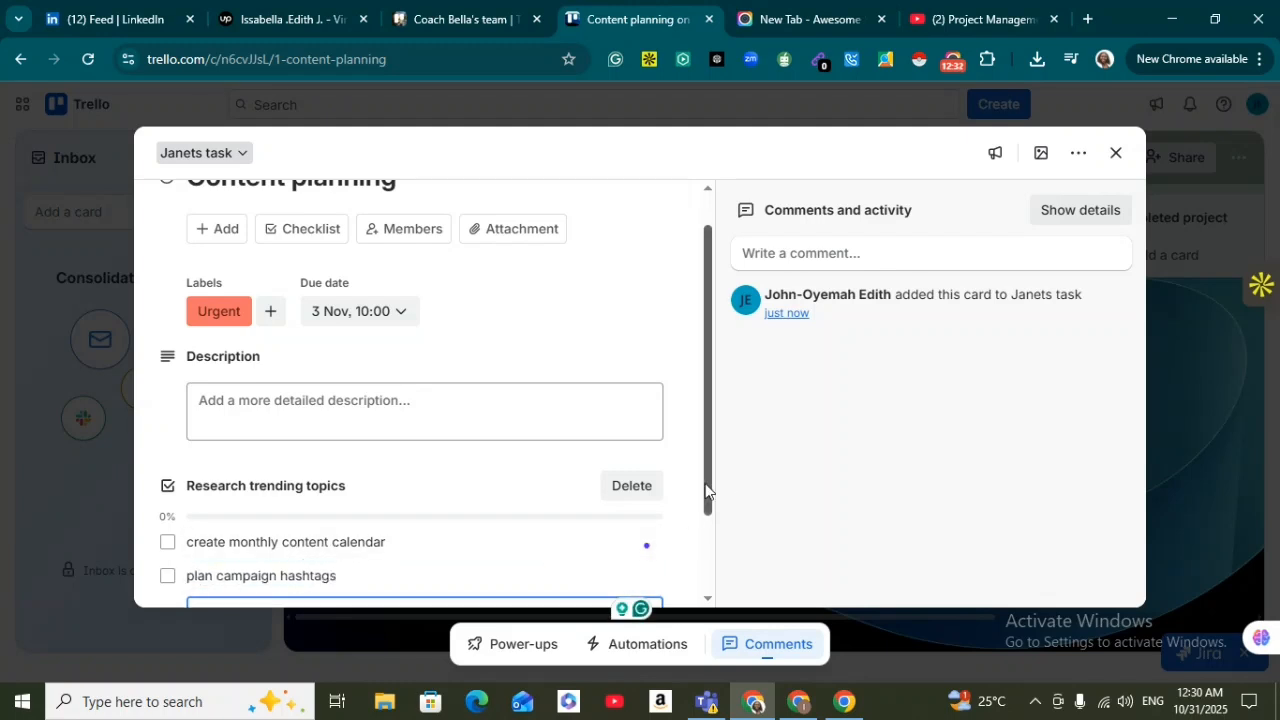
{"action": "left_click_drag", "start_coordinate": [710, 500], "coordinate": [699, 552]}
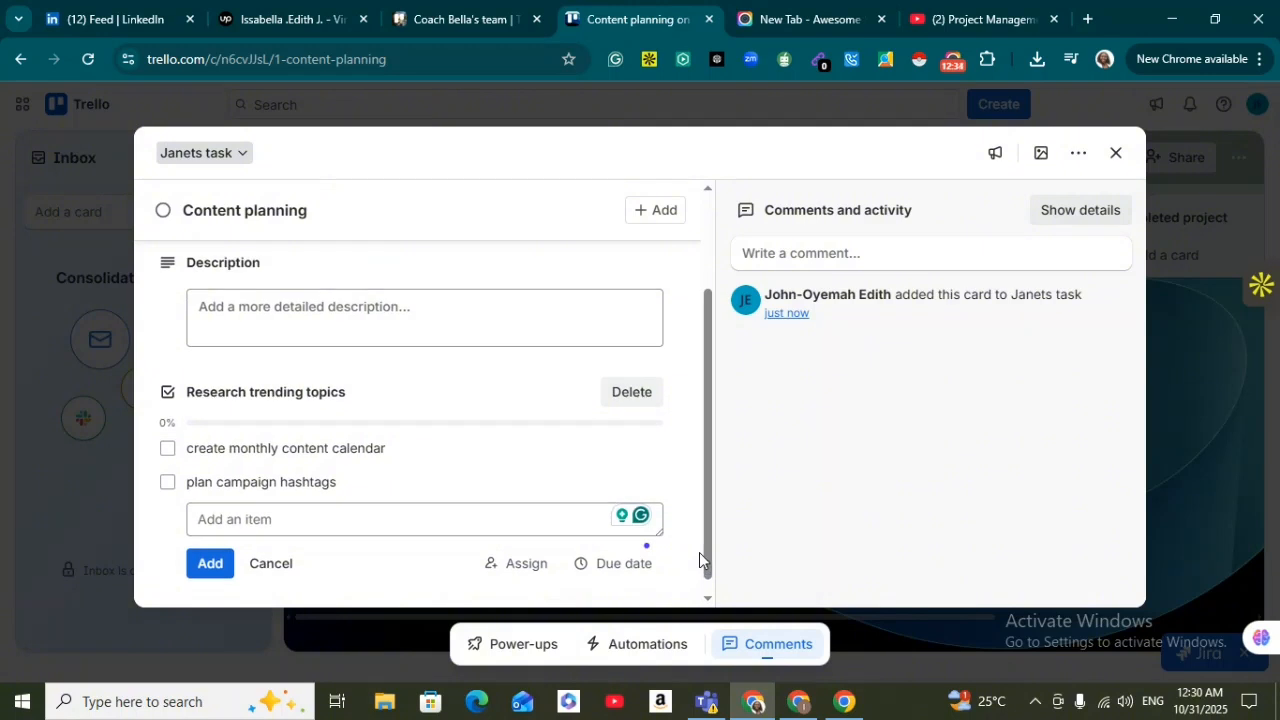
{"action": "left_click", "coordinate": [170, 398]}
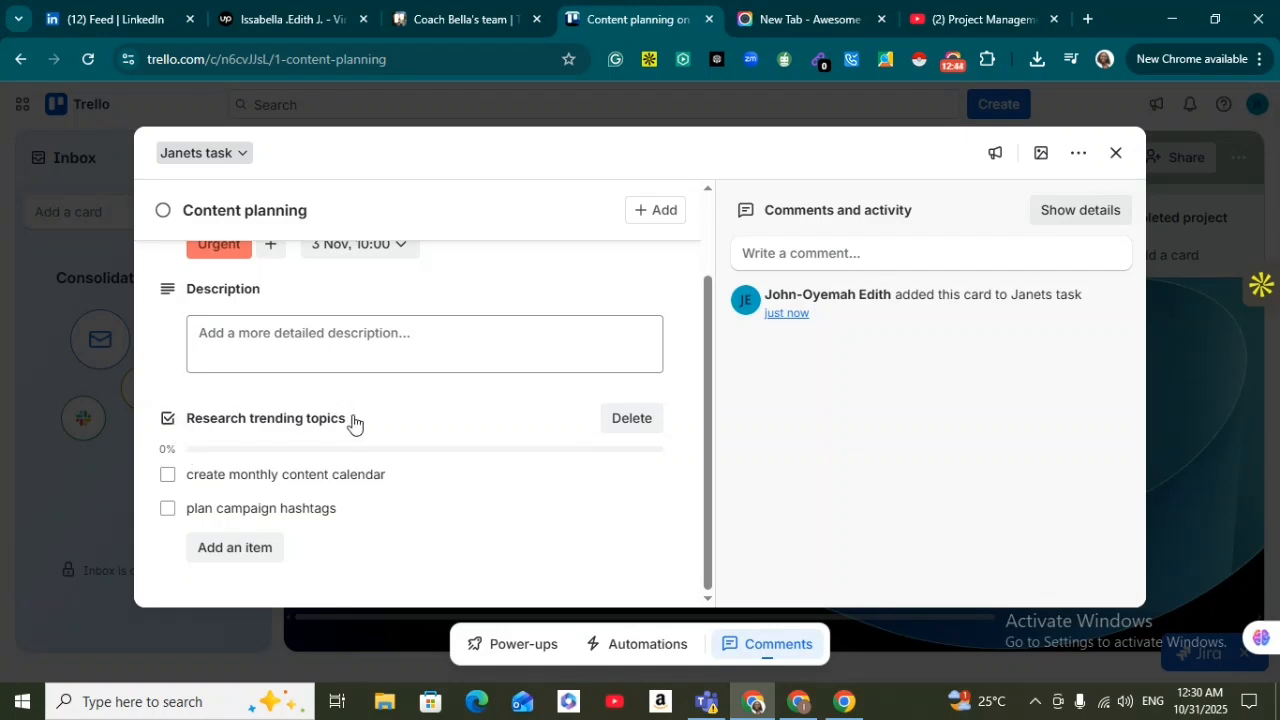
- Delete the "Research trending topics" checklist from the card
{"action": "left_click", "coordinate": [647, 424]}
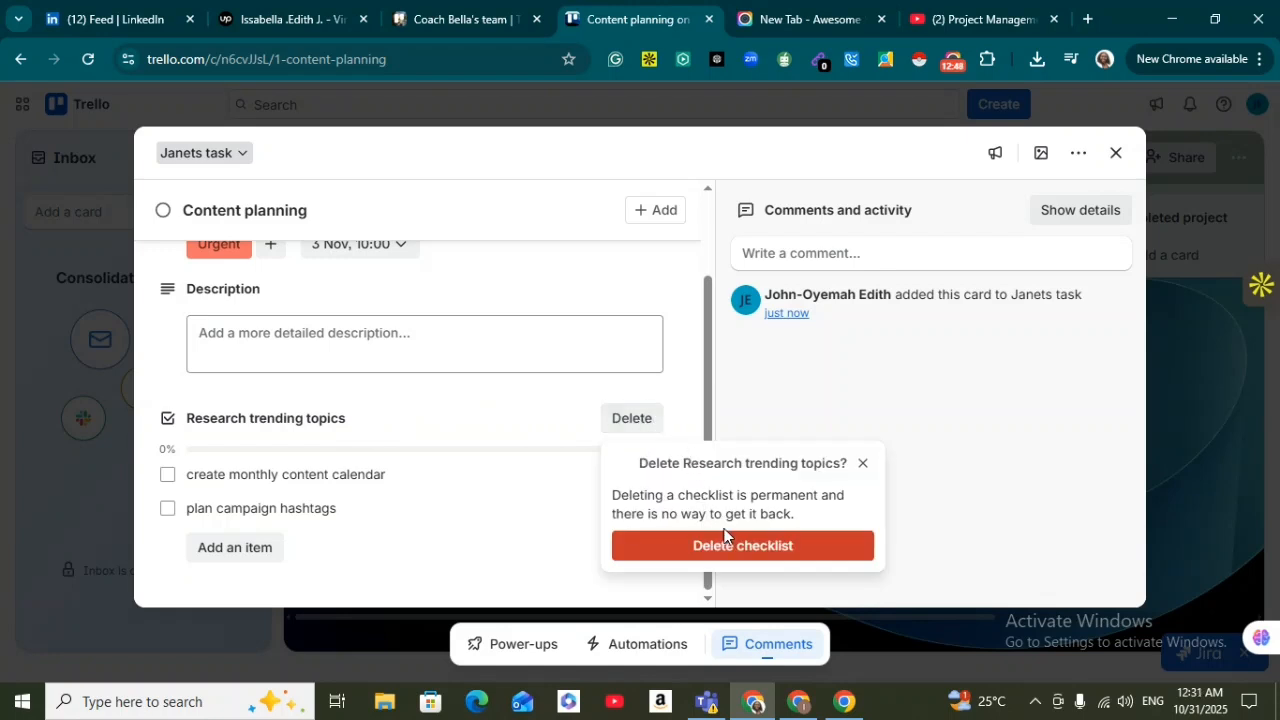
{"action": "left_click", "coordinate": [740, 556]}
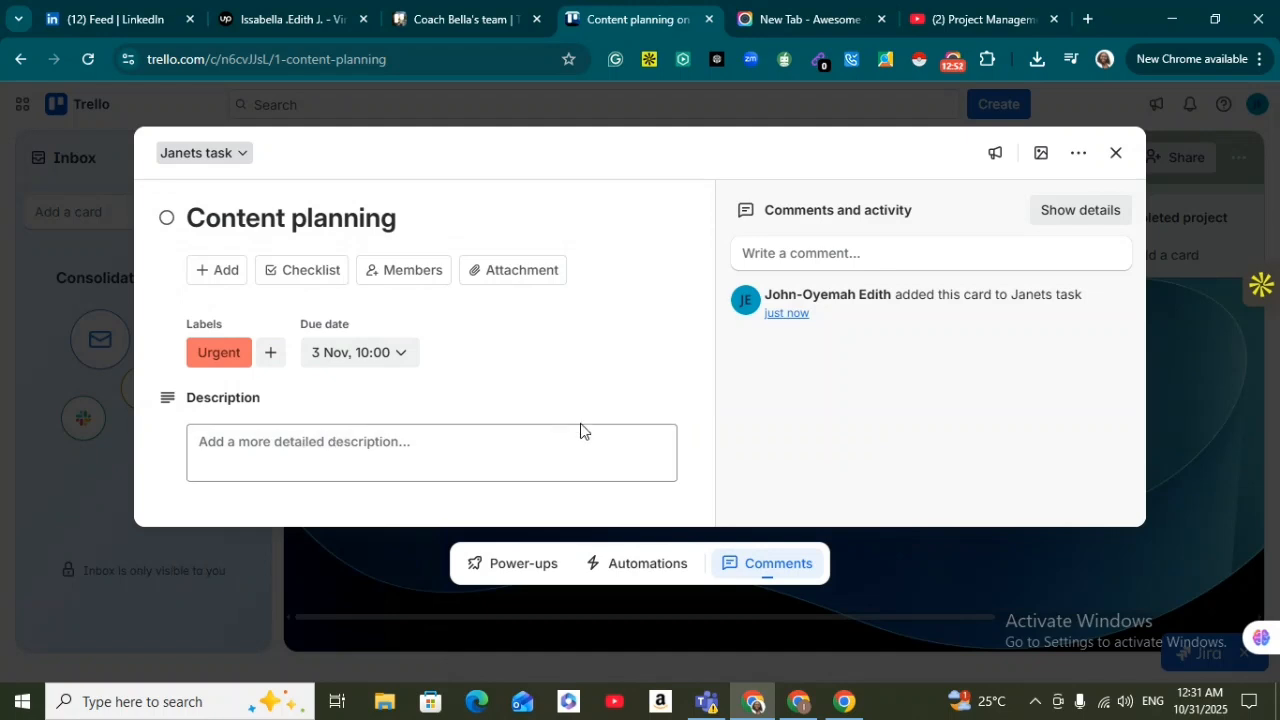
- Add a checklist titled "research trending topics" to the "Content planning" card
{"action": "left_click", "coordinate": [319, 277]}
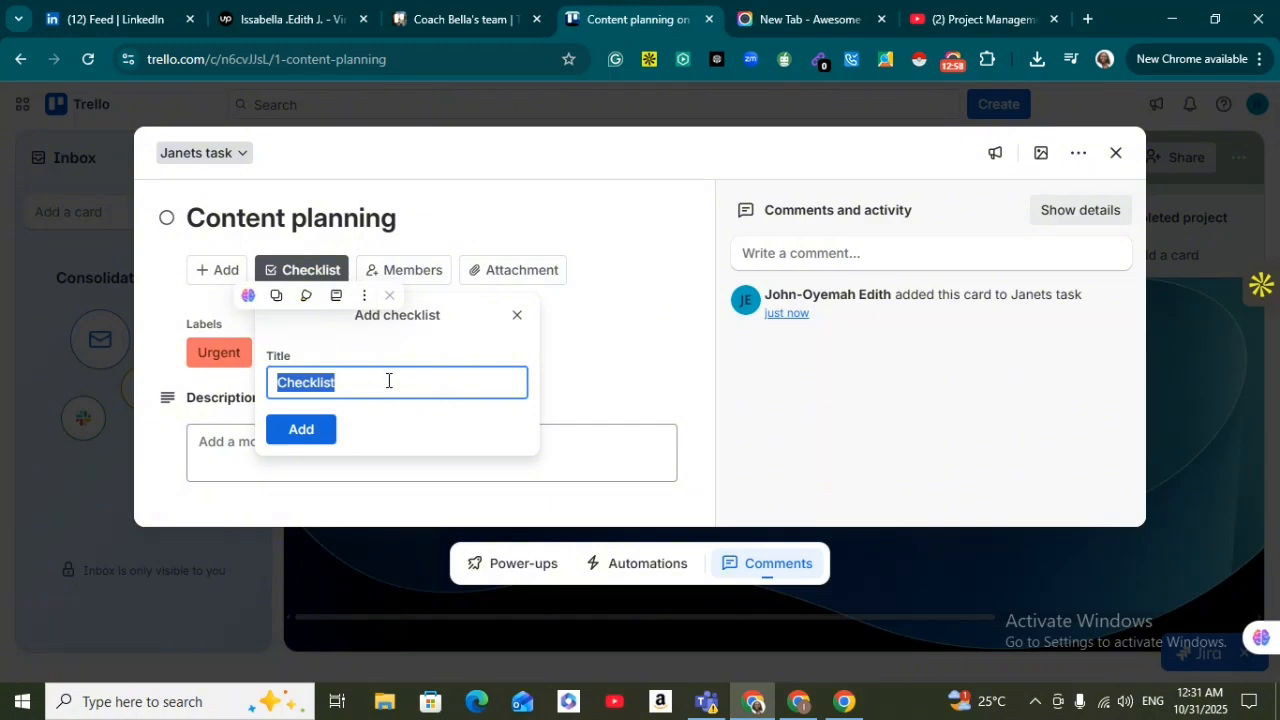
{"action": "type", "text": "research "}
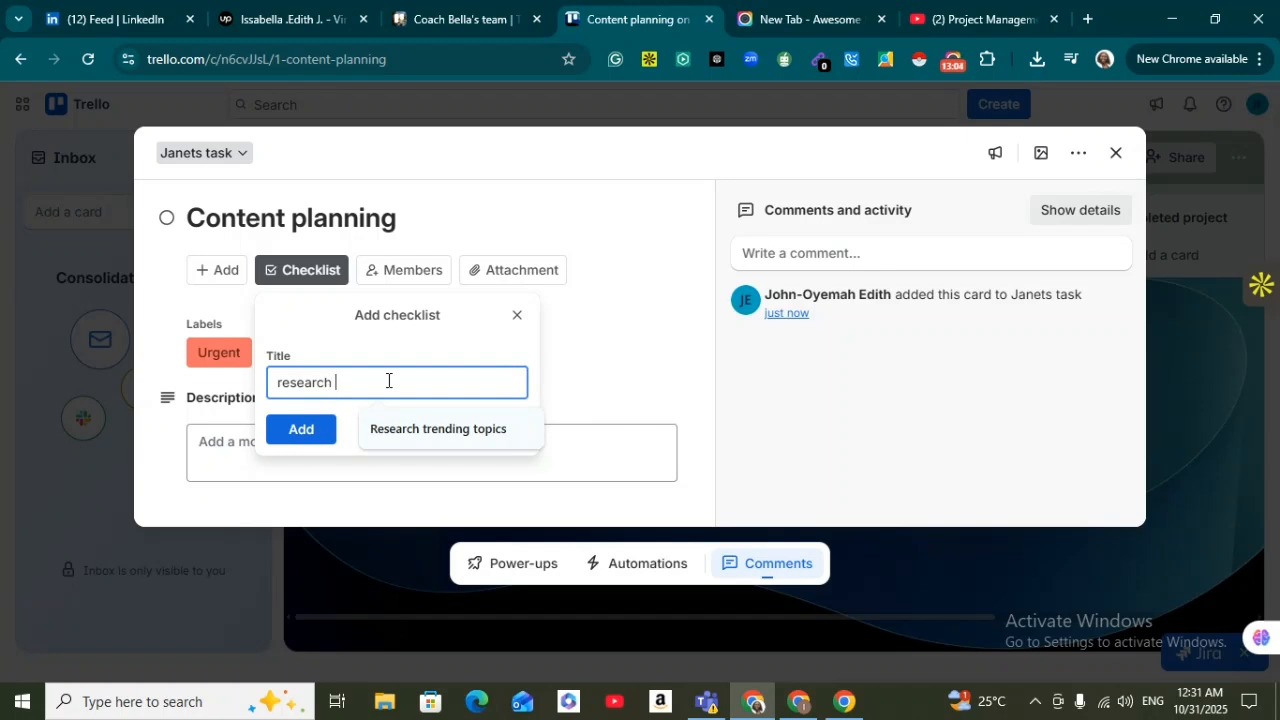
{"action": "type", "text": "trending topica"}
{"action": "key", "text": "BackSpace"}
{"action": "type", "text": "s"}
{"action": "left_click", "coordinate": [303, 429]}
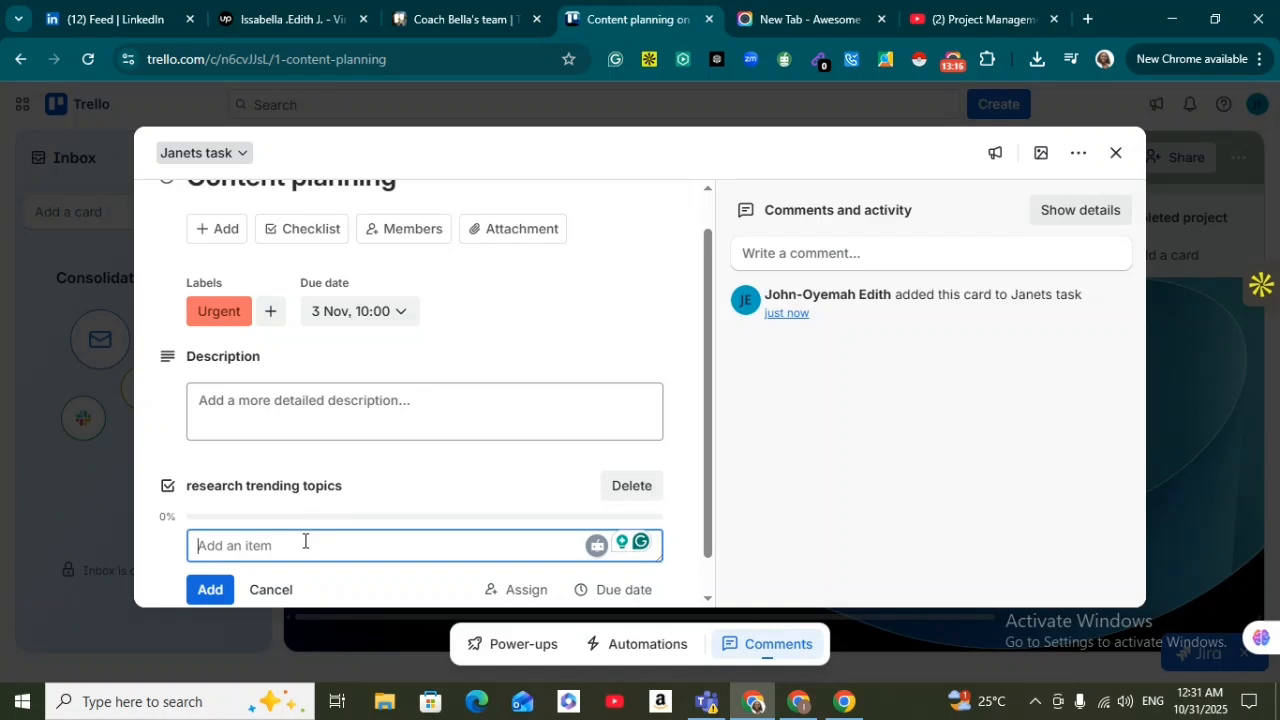
- Add the items "create monthly content calendar" and "plan campaign hashtags" to the new checklist
{"action": "type", "text": "create"}
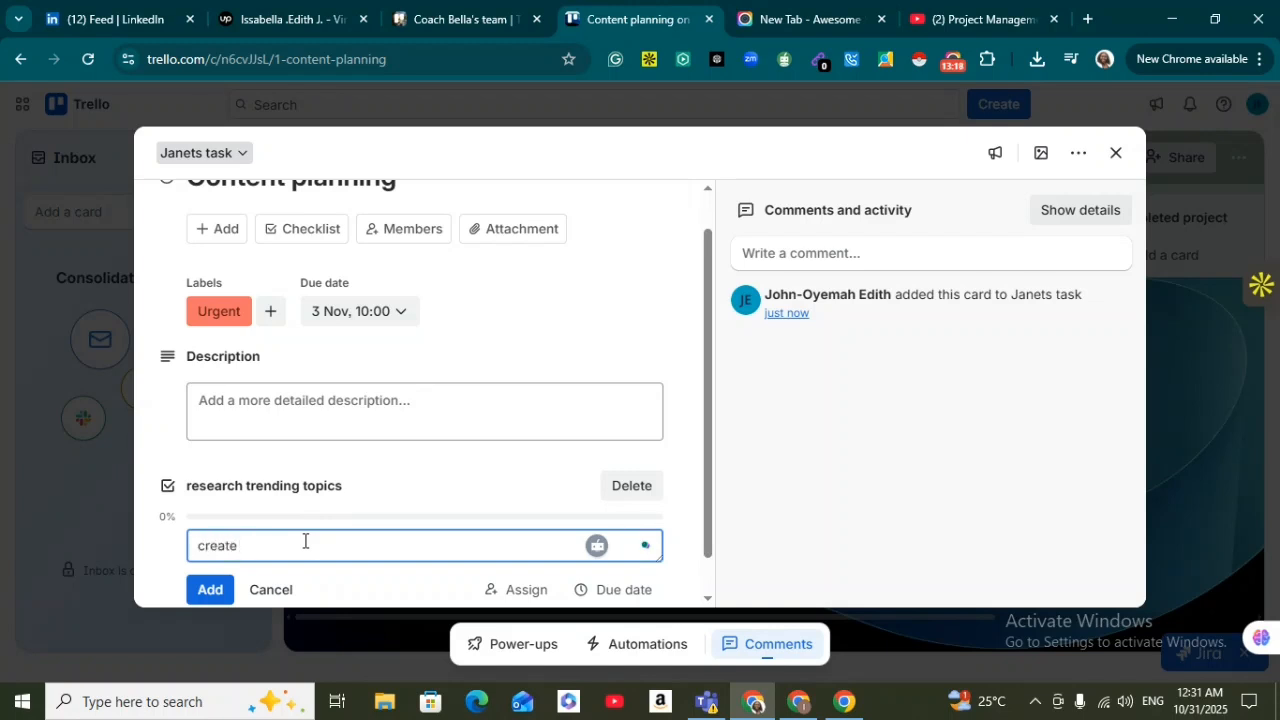
{"action": "type", "text": " monthly "}
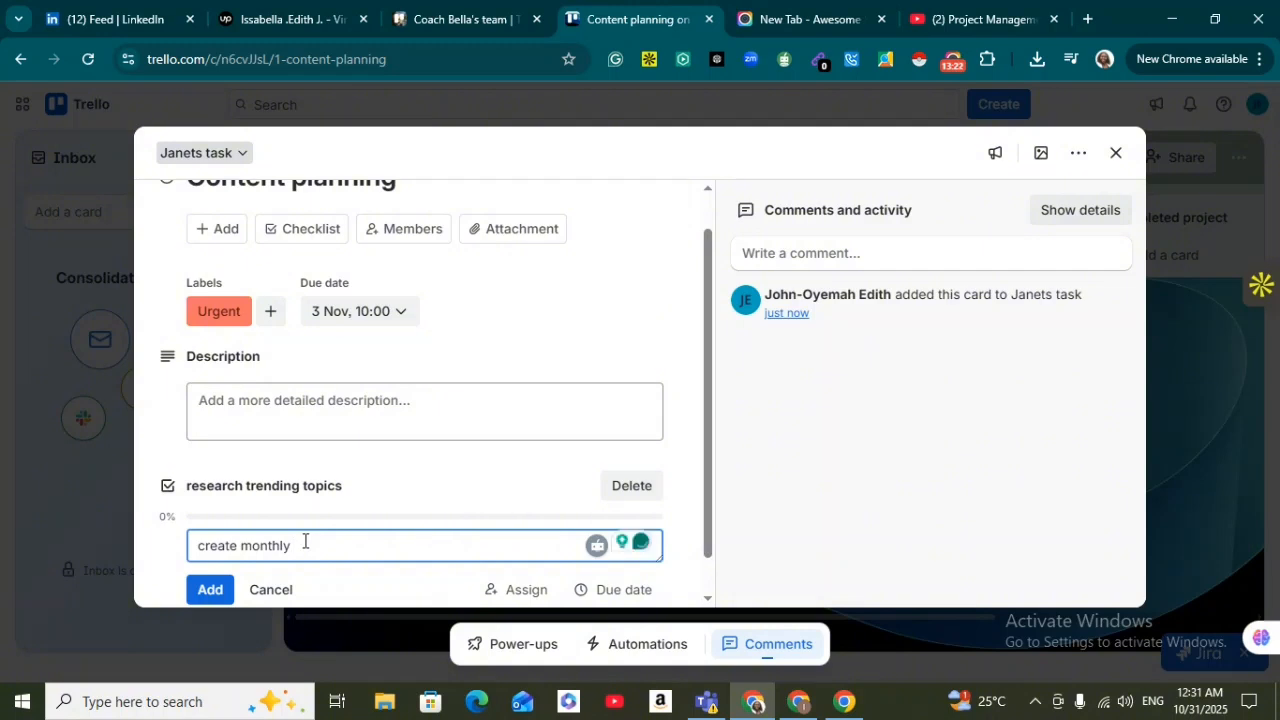
{"action": "type", "text": "cont"}
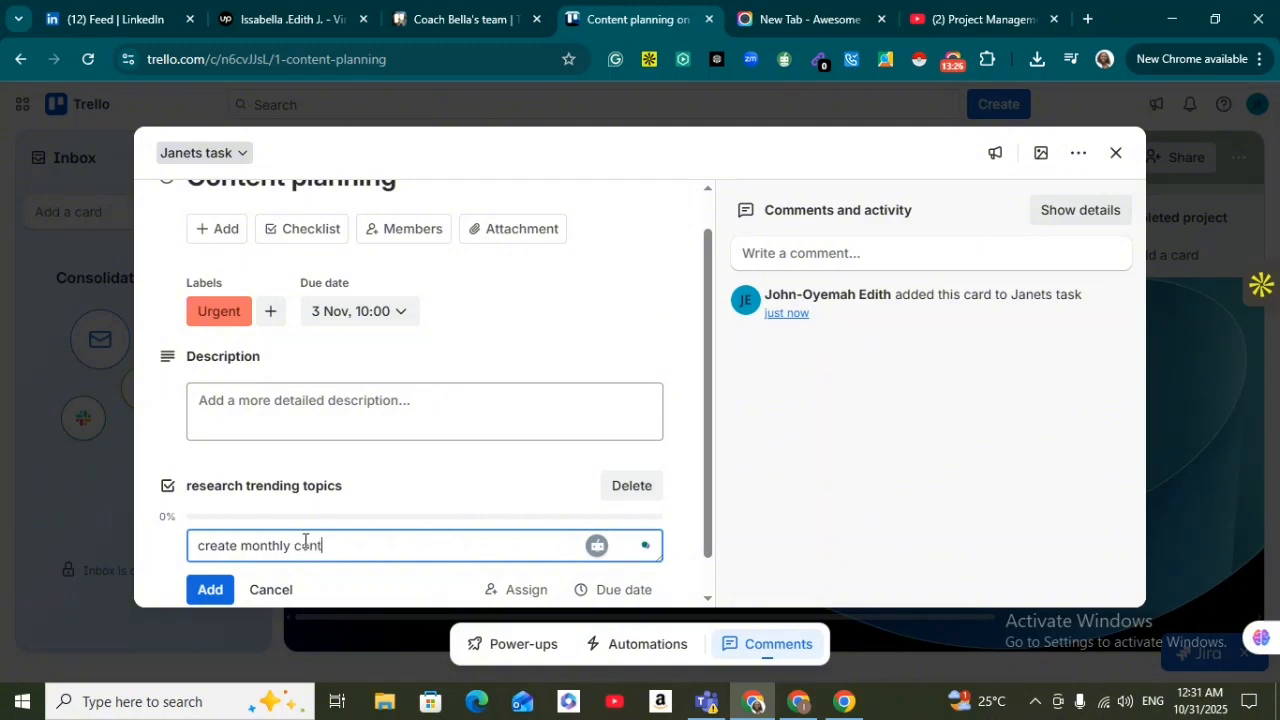
{"action": "type", "text": "ent calendar"}
{"action": "key", "text": "Return"}
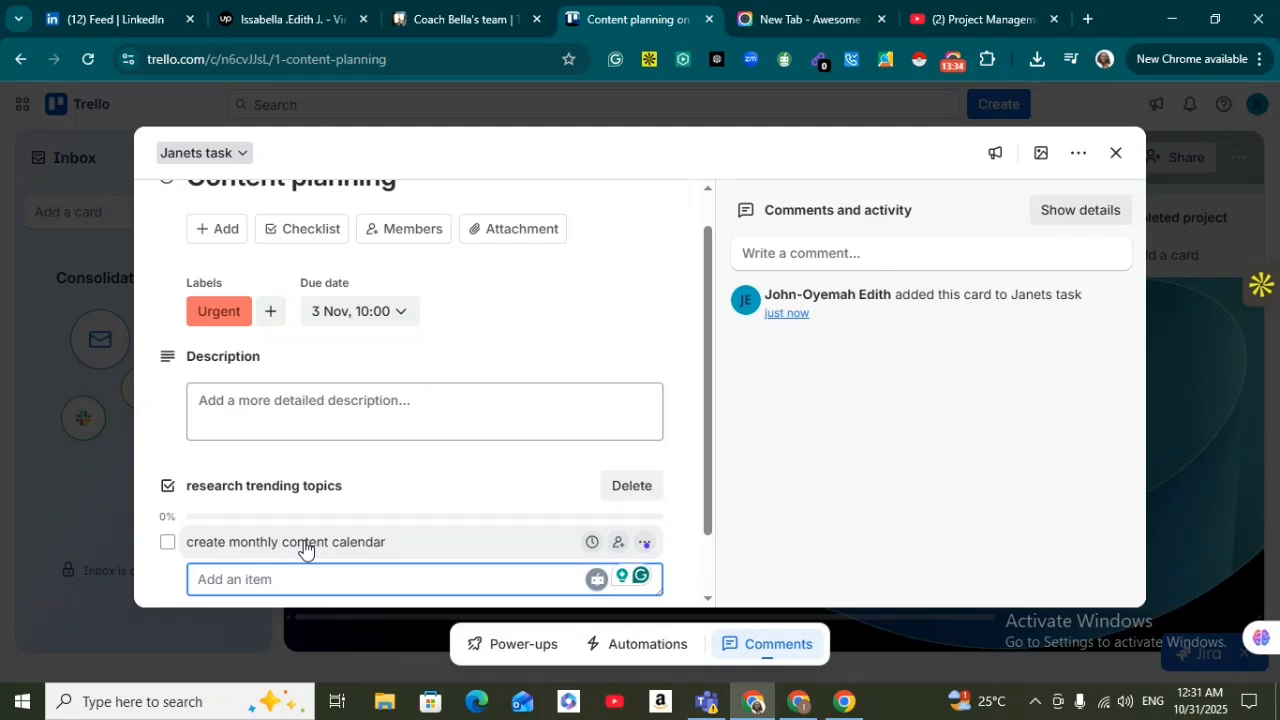
{"action": "type", "text": "pl"}
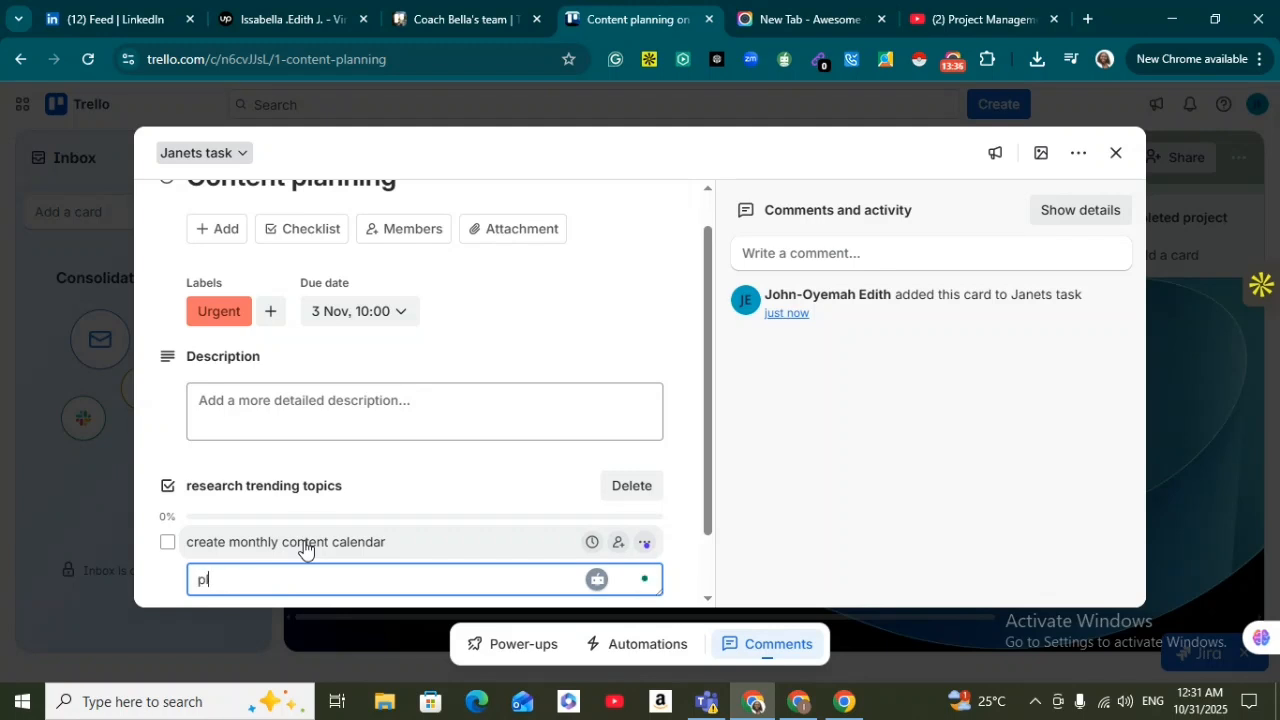
{"action": "type", "text": "an campaign hashtags"}
{"action": "key", "text": "Return"}
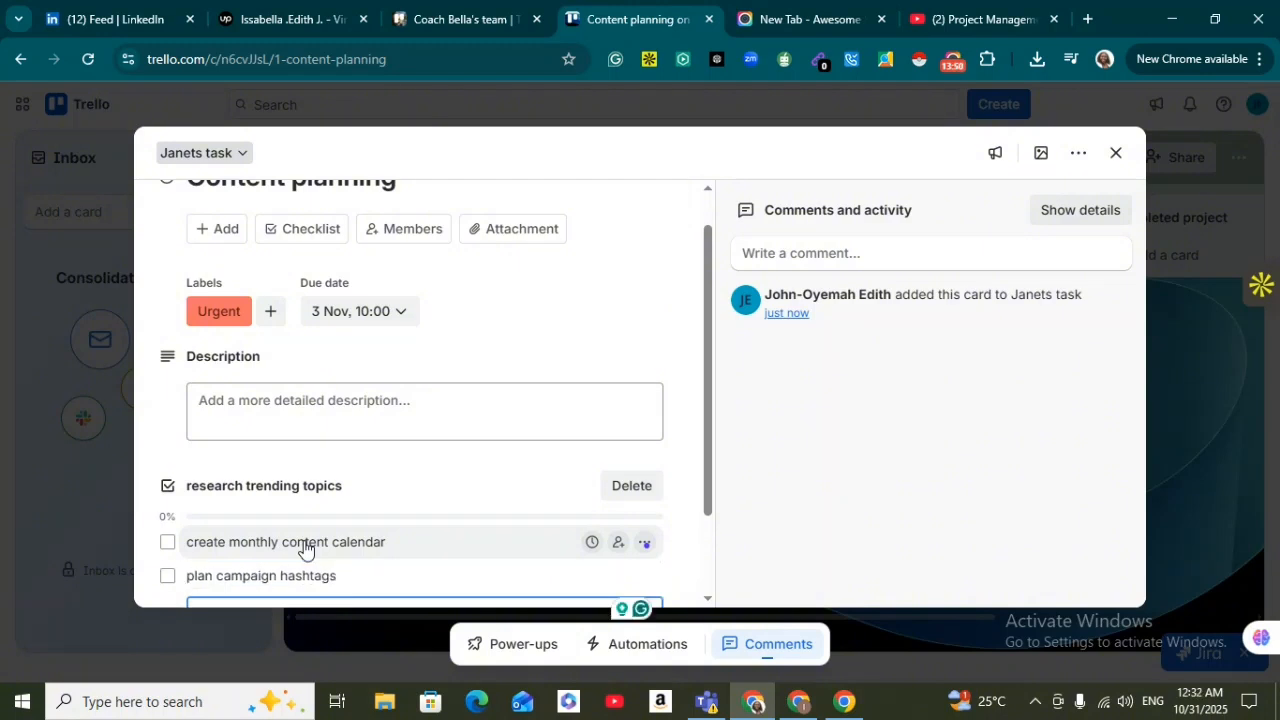
- Add a third checklist item reading "review content ideas with the clients"
{"action": "type", "text": "review co"}
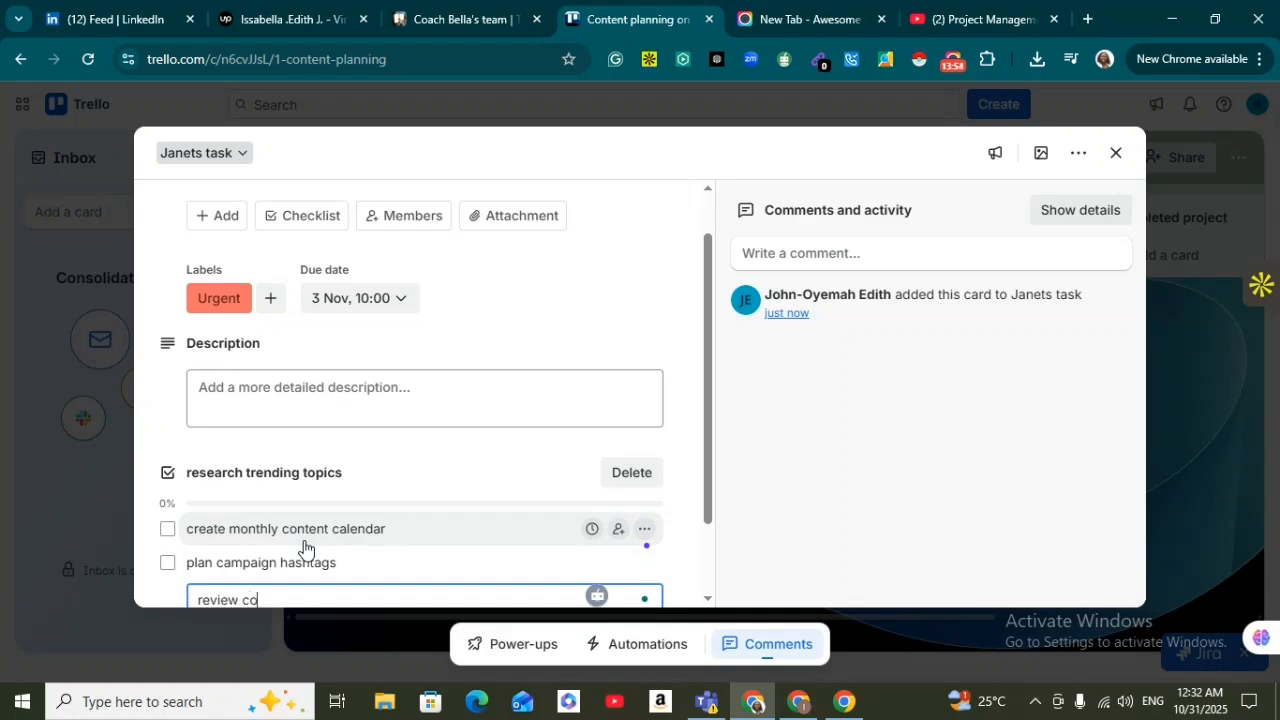
{"action": "type", "text": "ntent ideas with the"}
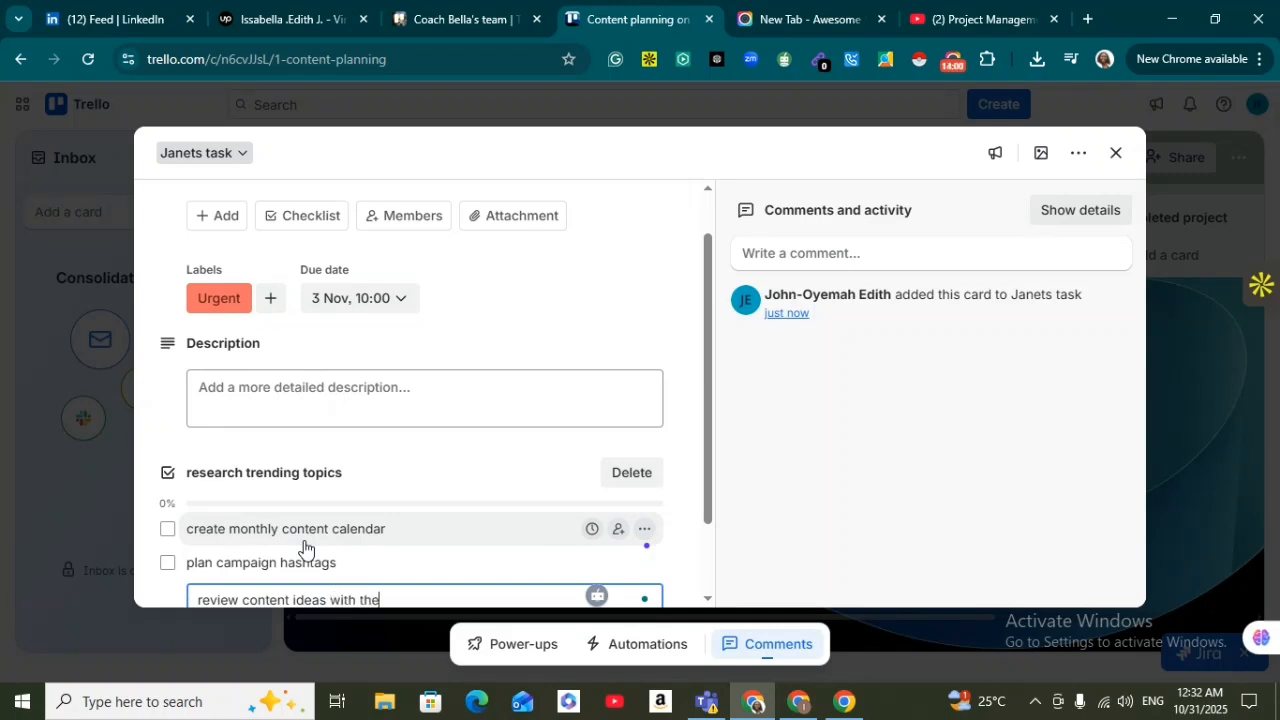
{"action": "type", "text": " clients"}
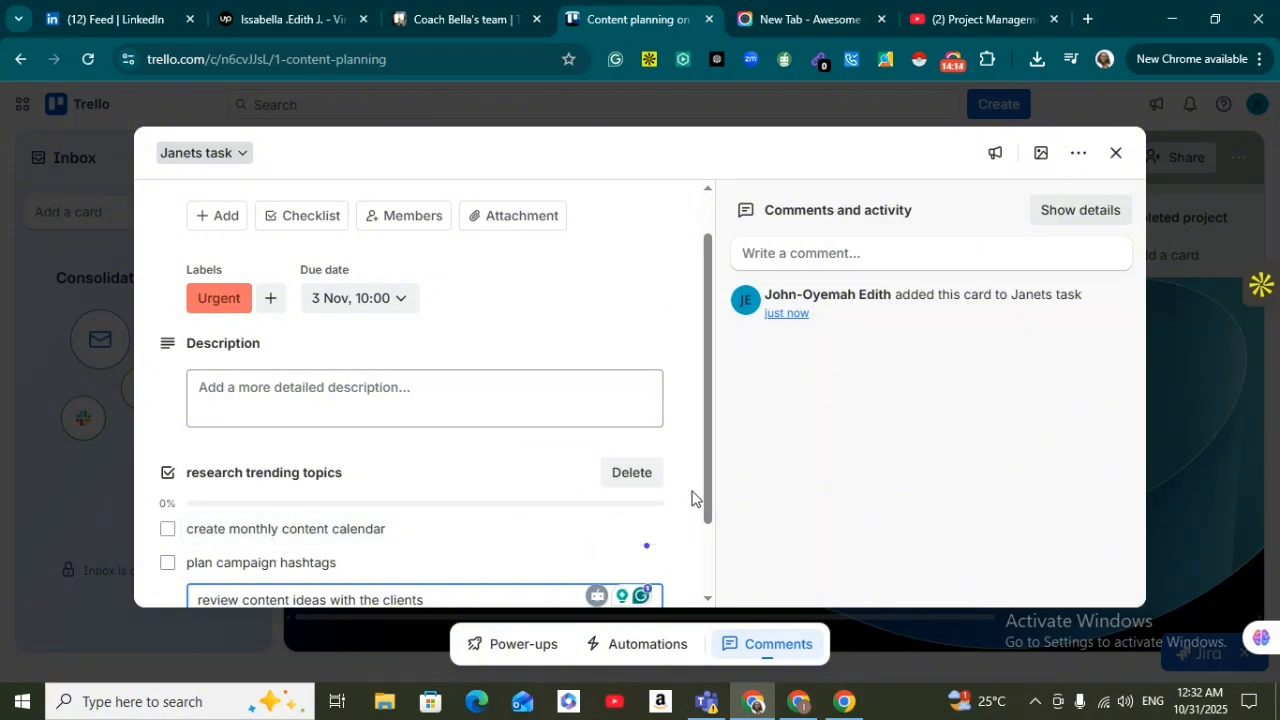
{"action": "left_click_drag", "start_coordinate": [703, 520], "coordinate": [694, 628]}
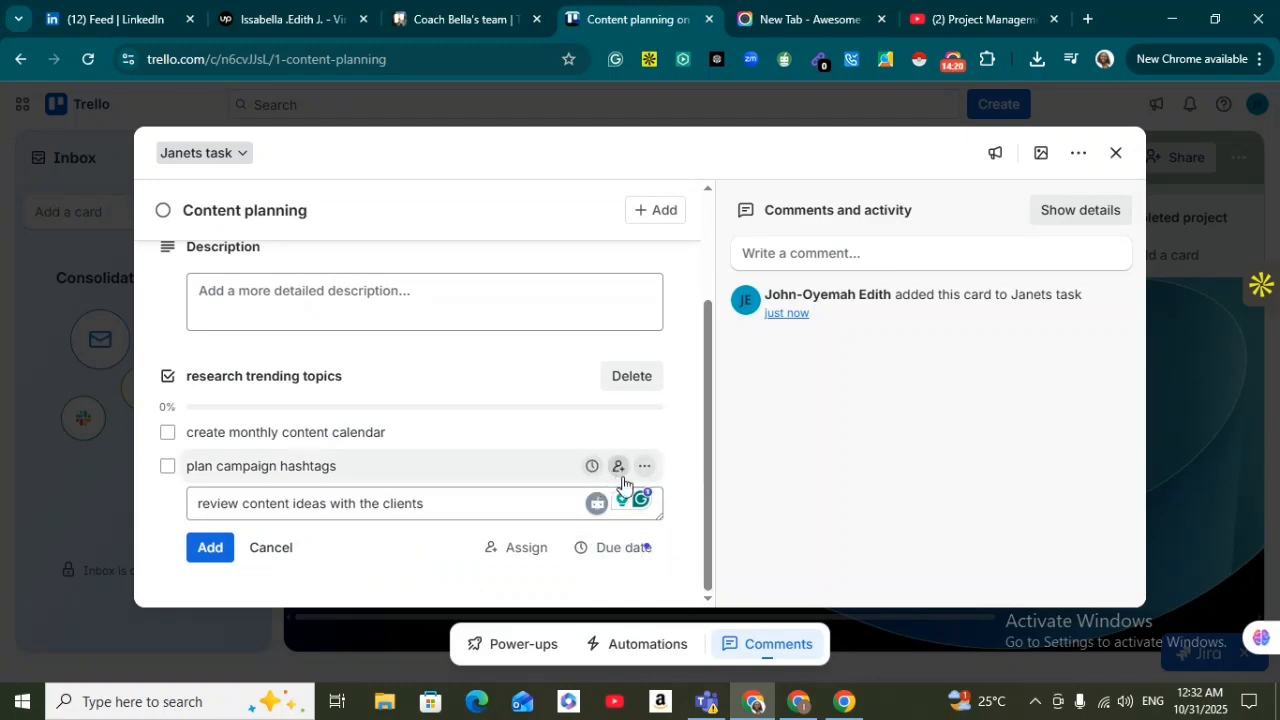
{"action": "left_click", "coordinate": [226, 550]}
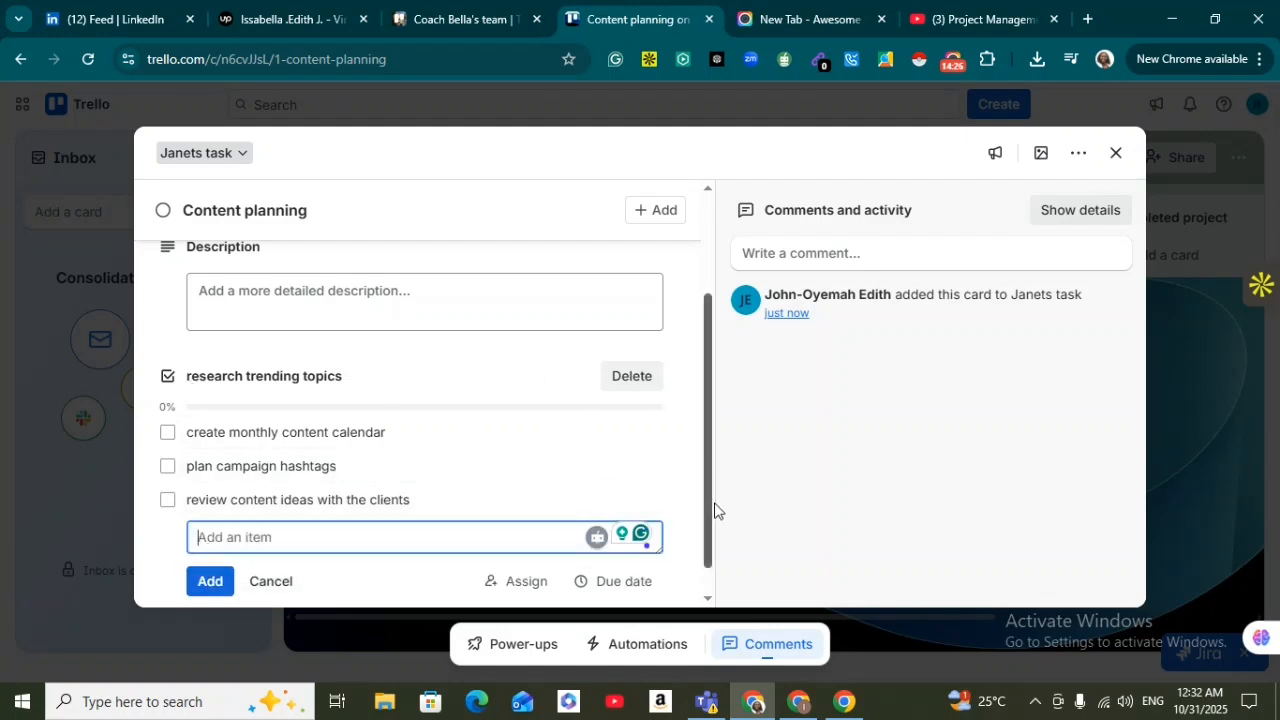
- Write the card description on two lines: "Use keywords everywhere to search trending topics" and "use google sheet to create the content calendar"
{"action": "left_click", "coordinate": [709, 425]}
{"action": "left_click_drag", "start_coordinate": [709, 431], "coordinate": [694, 406]}
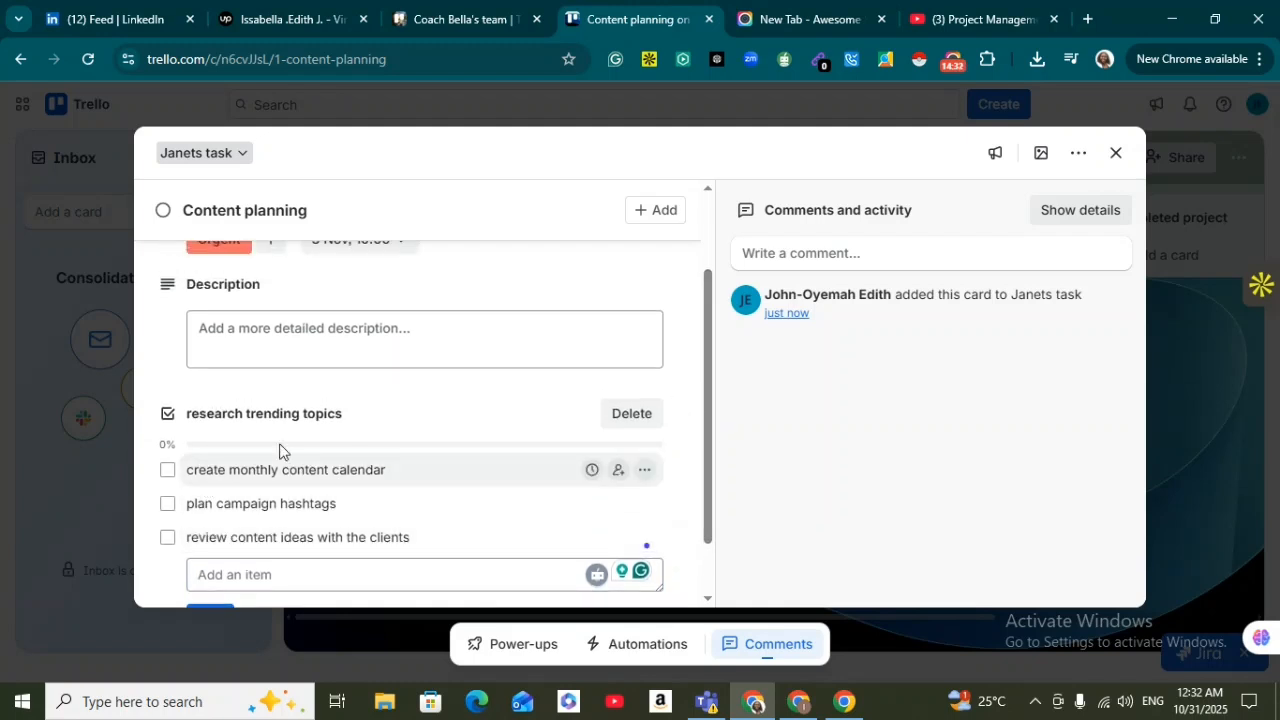
{"action": "left_click", "coordinate": [248, 340]}
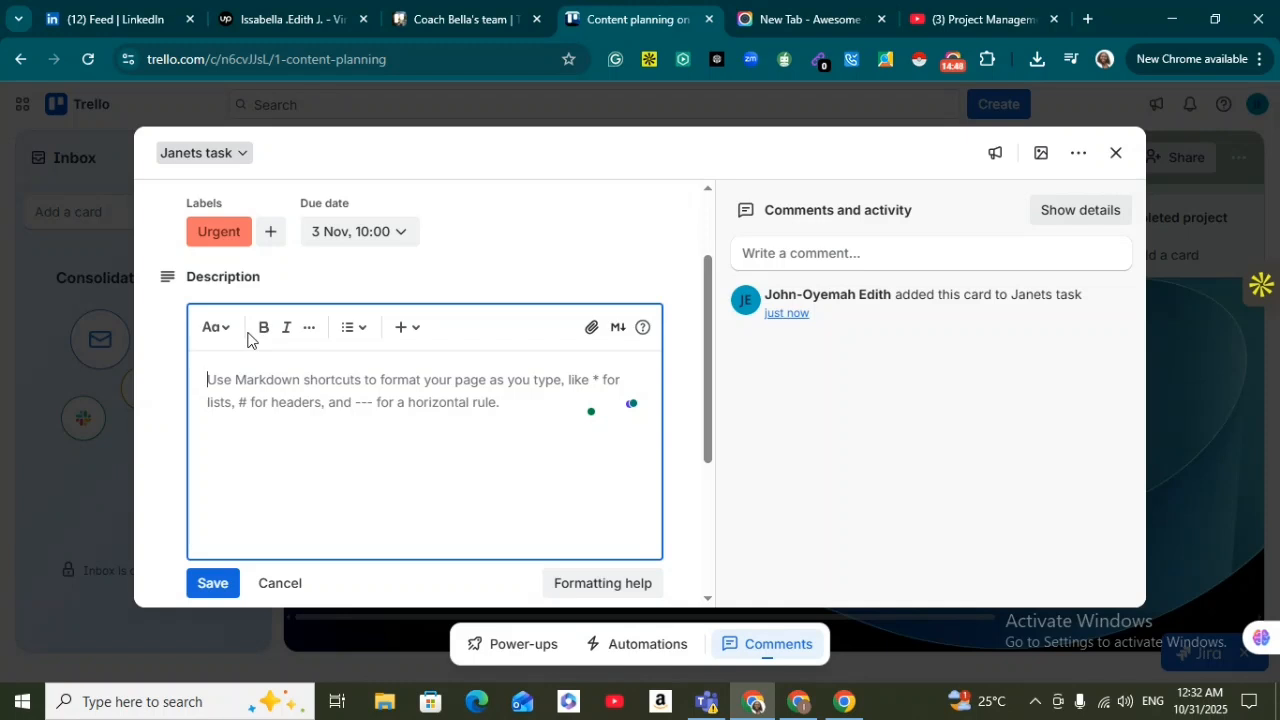
{"action": "type", "text": "Use ke"}
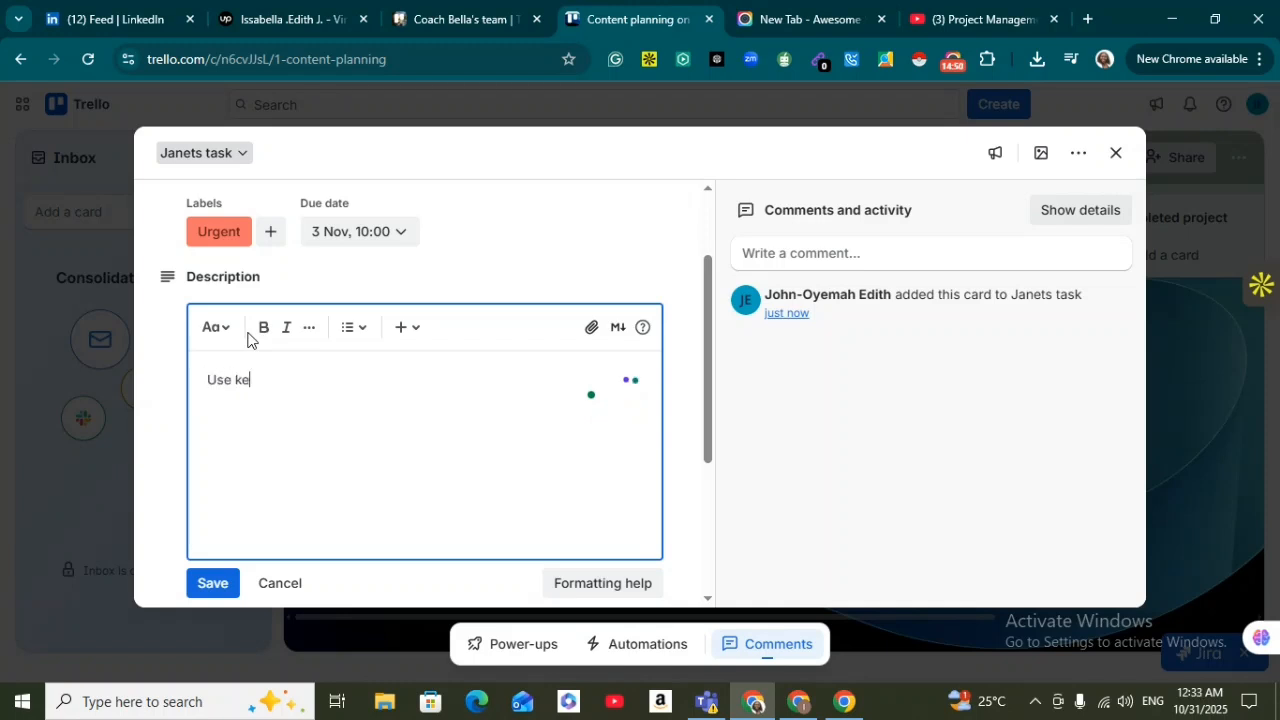
{"action": "type", "text": "ywords everywhere to search trending top"}
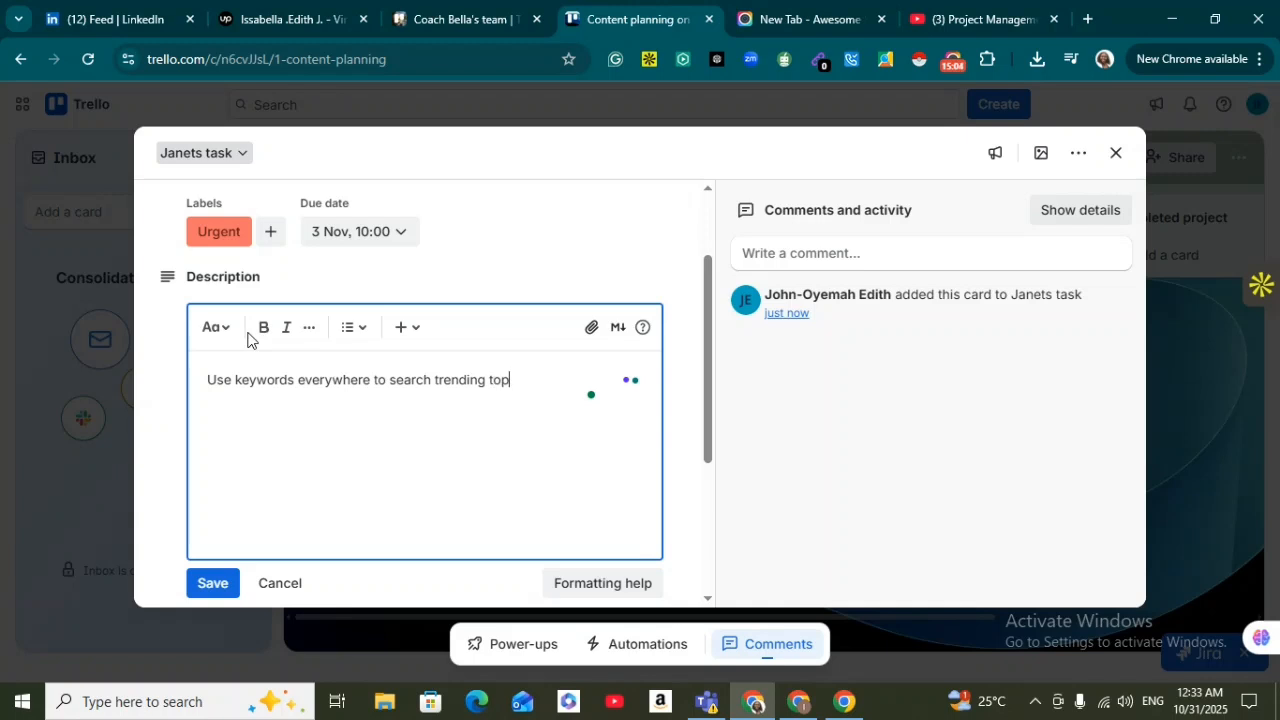
{"action": "type", "text": "ics"}
{"action": "key", "text": "Return"}
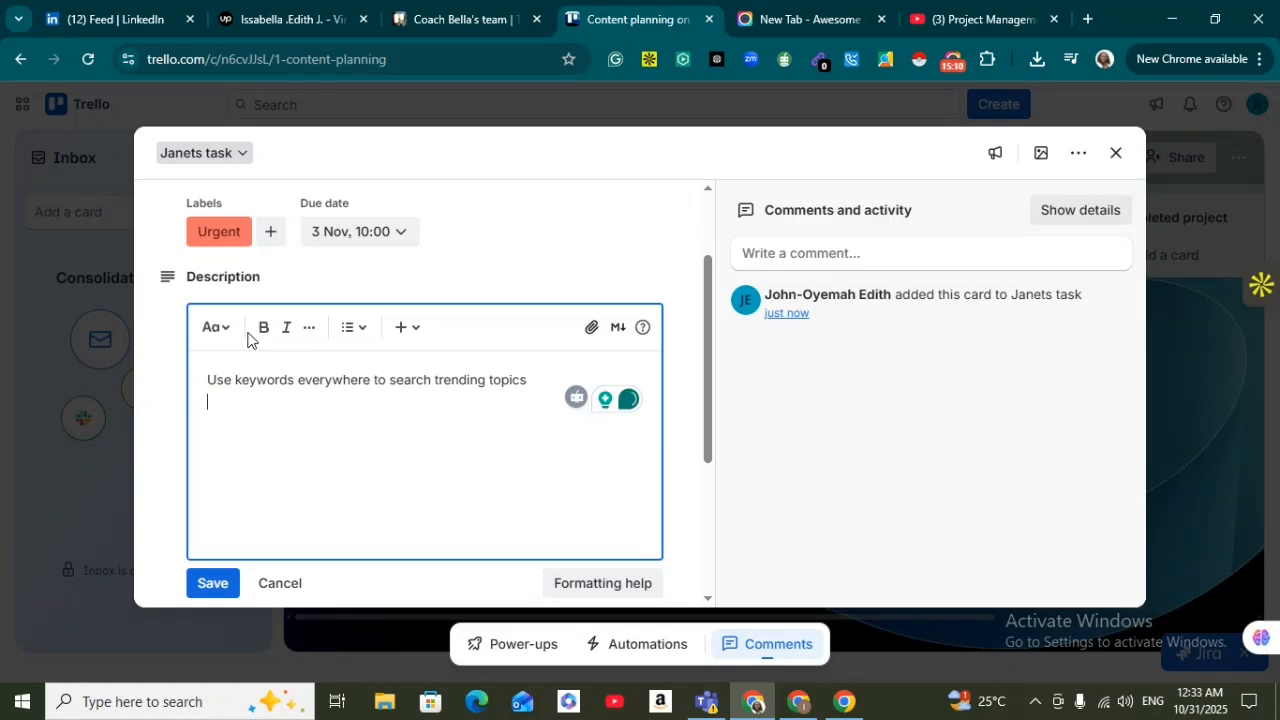
{"action": "type", "text": "use"}
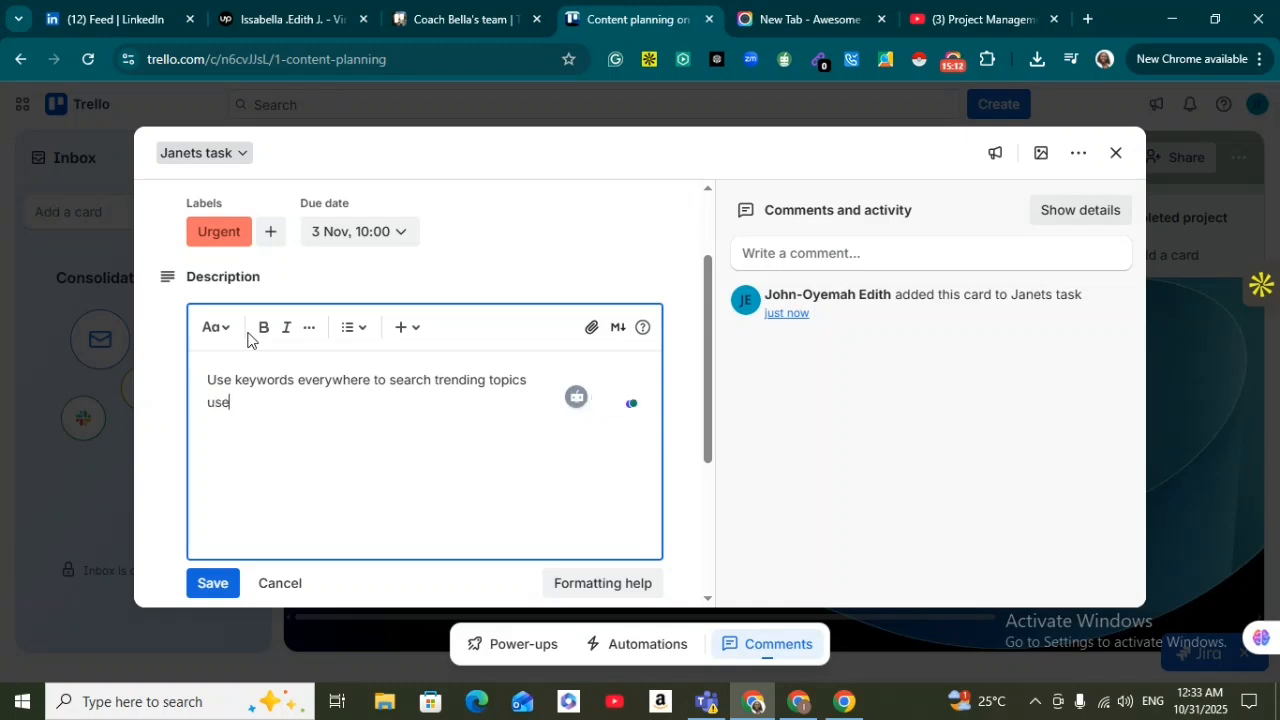
{"action": "type", "text": " google sheet"}
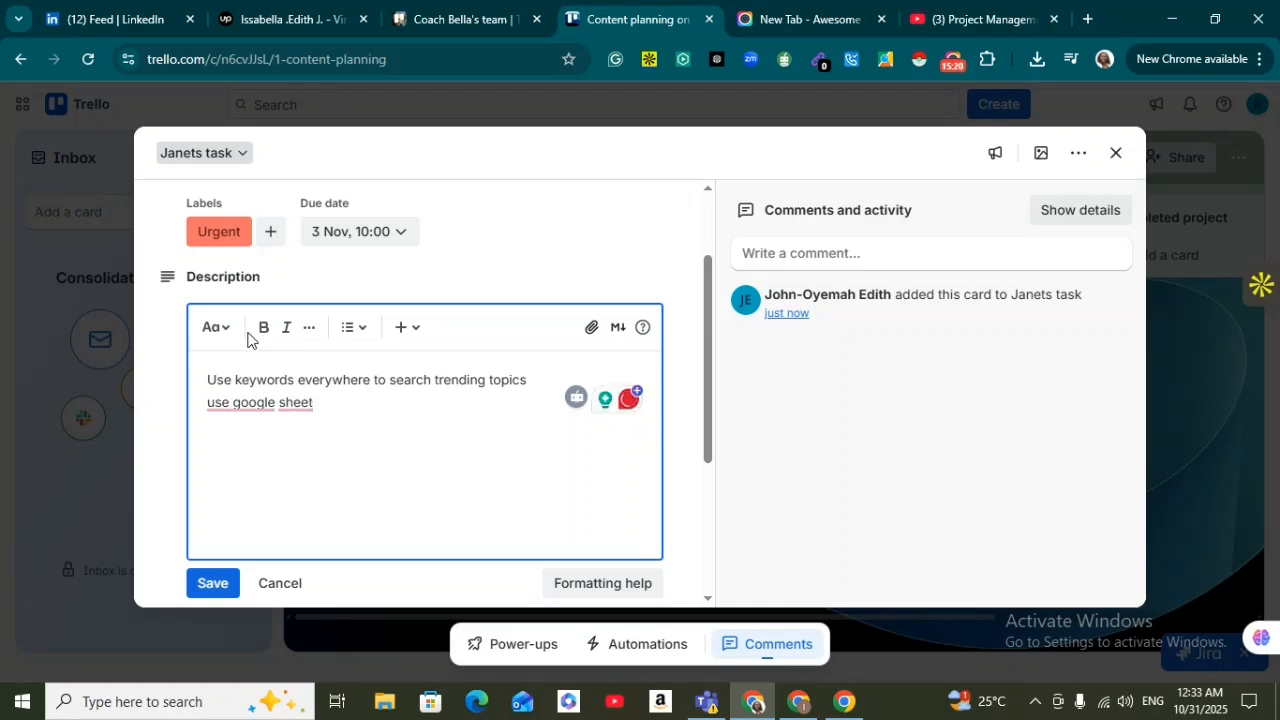
{"action": "type", "text": " to"}
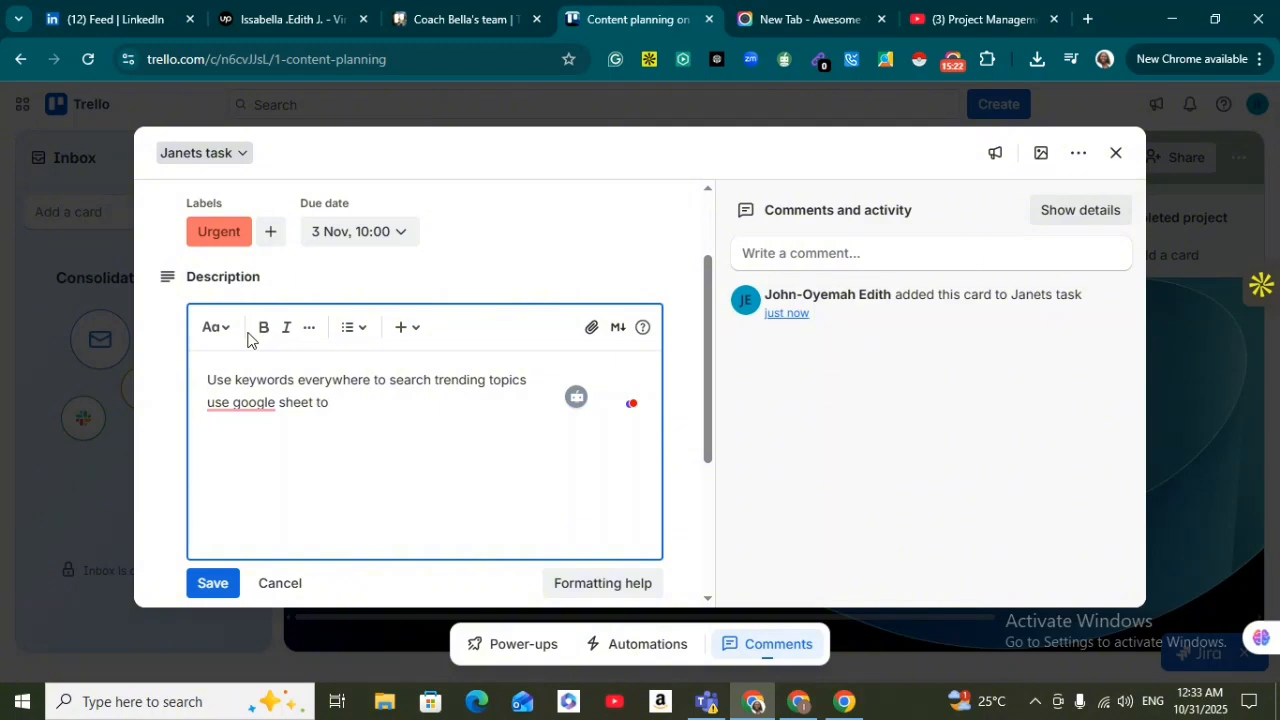
{"action": "type", "text": " create the content calendar"}
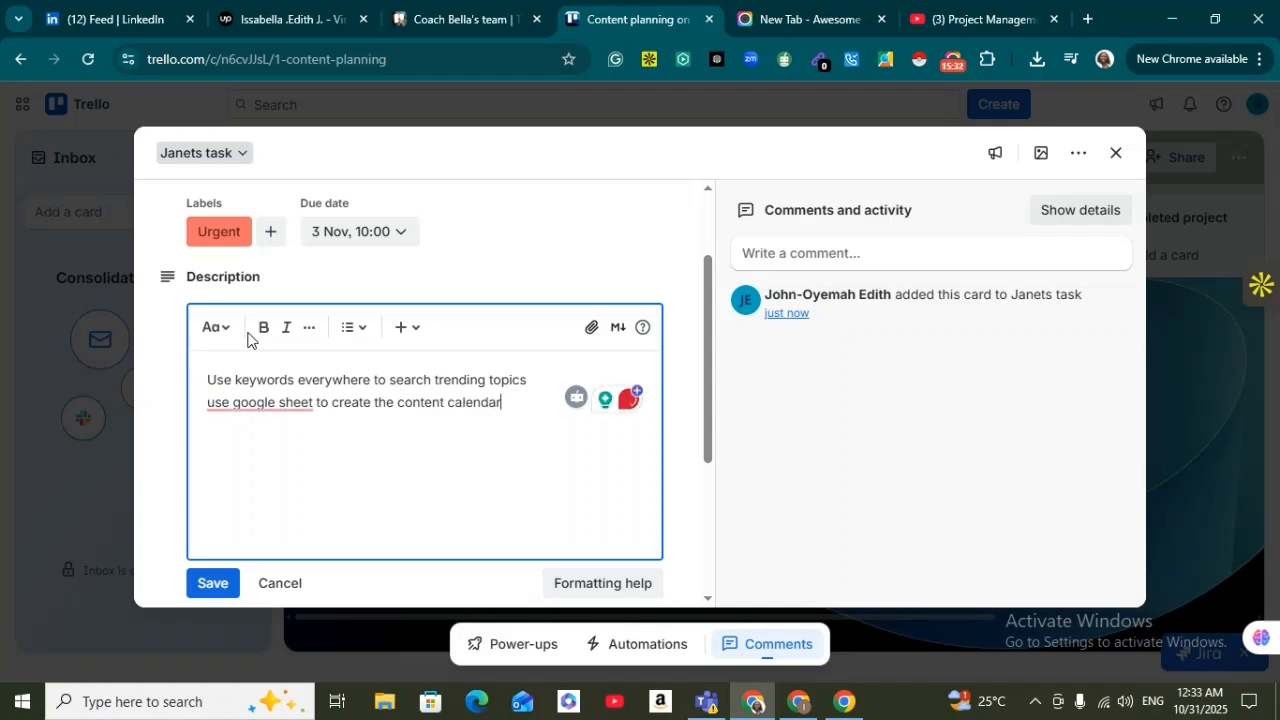
- Correct the description's second line to "Use a Google Sheet to create the content calendar" with the suggested grammar fixes and save the description
{"action": "mouse_move", "coordinate": [295, 408]}
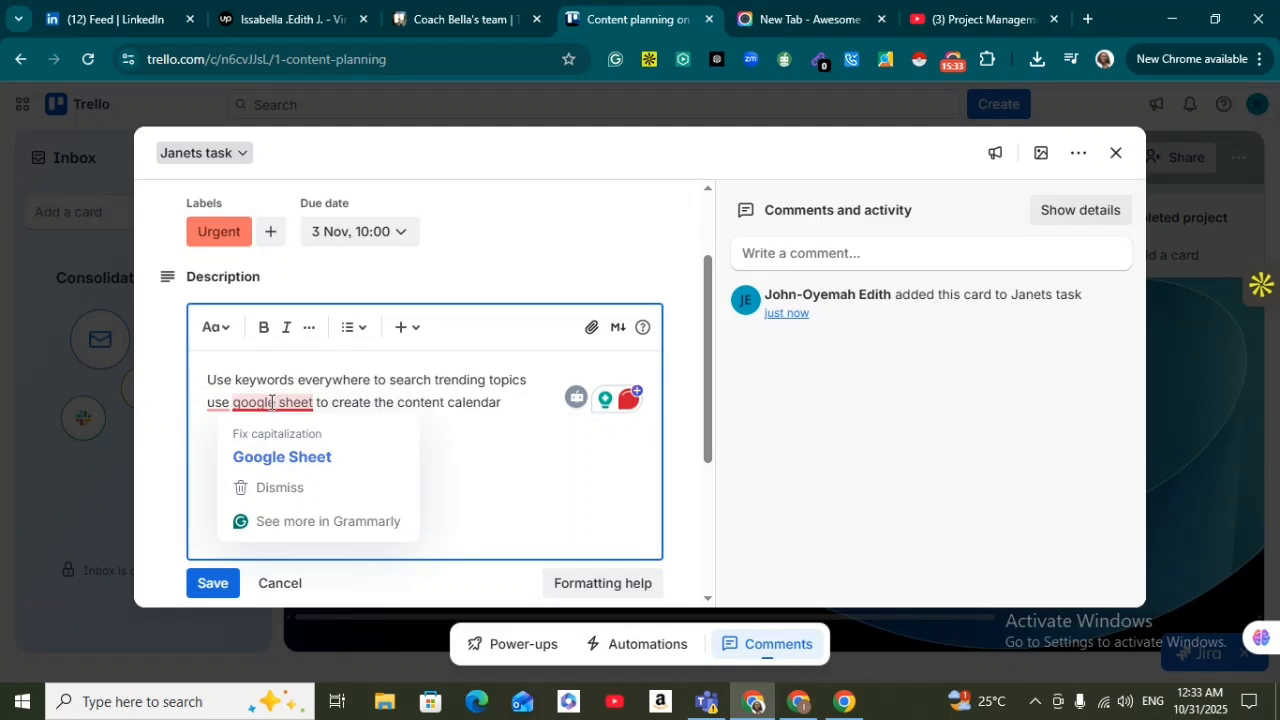
{"action": "left_click", "coordinate": [274, 464]}
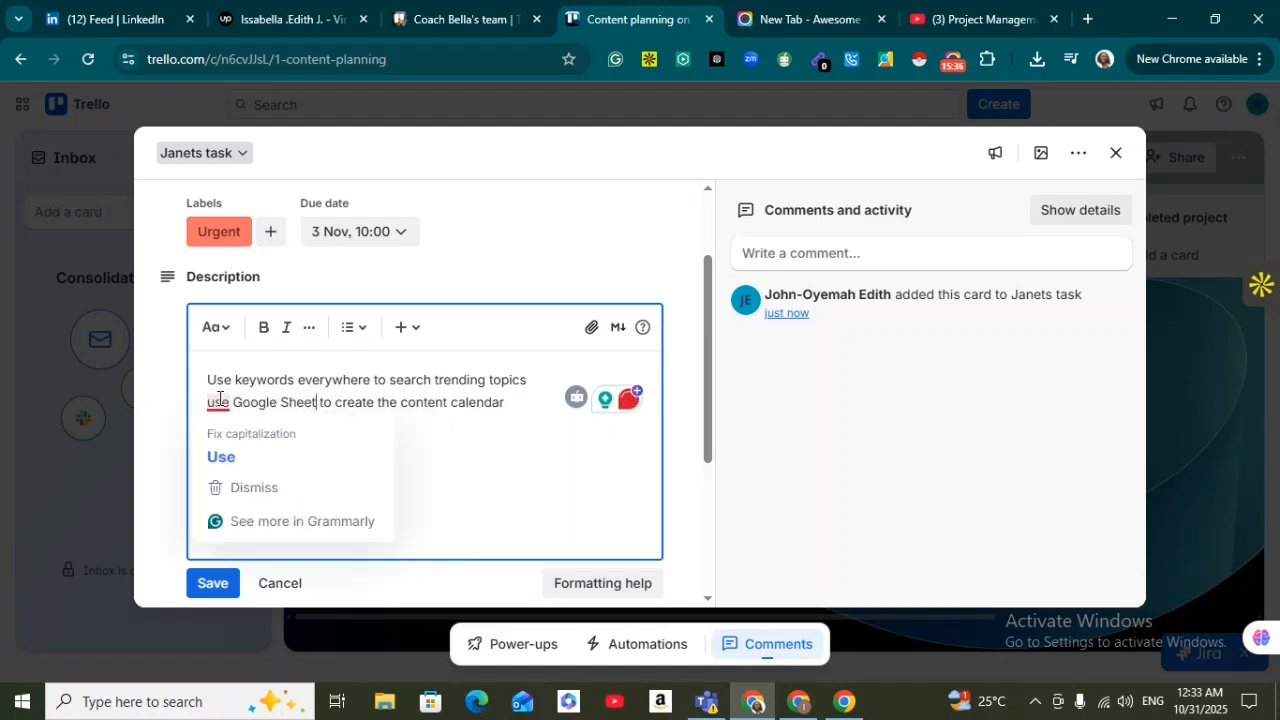
{"action": "mouse_move", "coordinate": [218, 398]}
{"action": "left_click", "coordinate": [218, 450]}
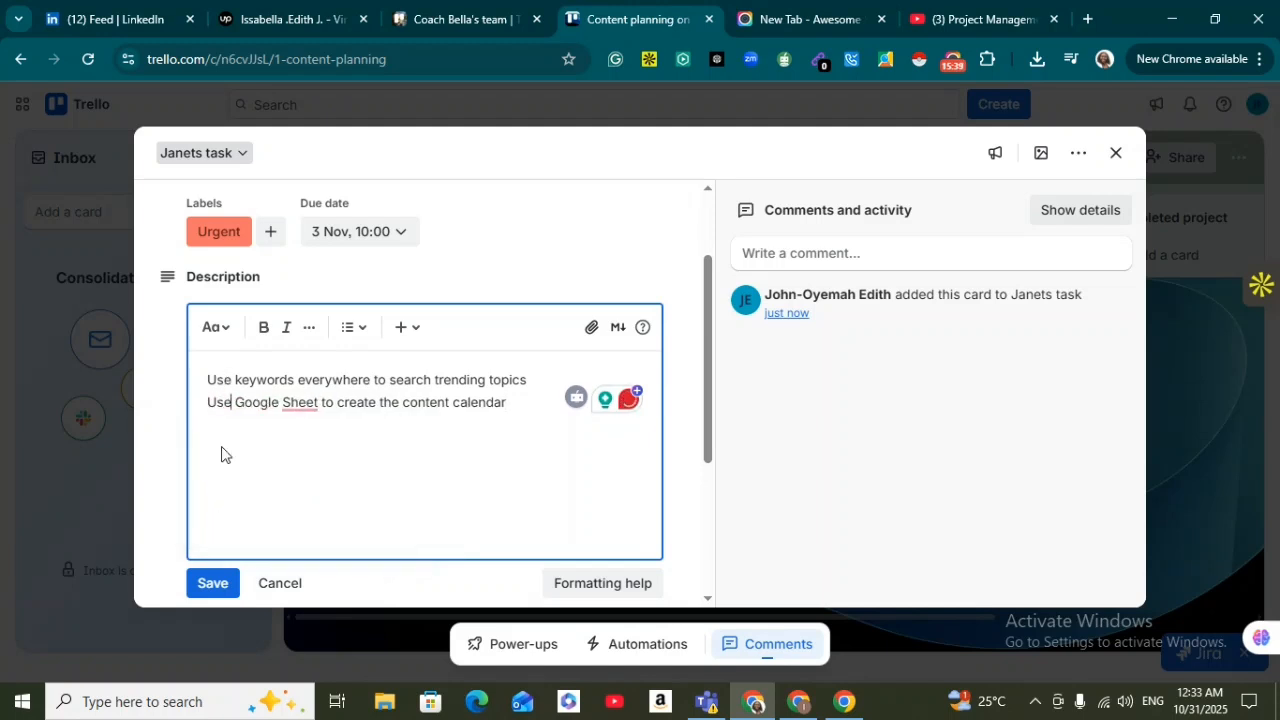
{"action": "left_click", "coordinate": [297, 403]}
{"action": "mouse_move", "coordinate": [255, 403]}
{"action": "left_click", "coordinate": [262, 452]}
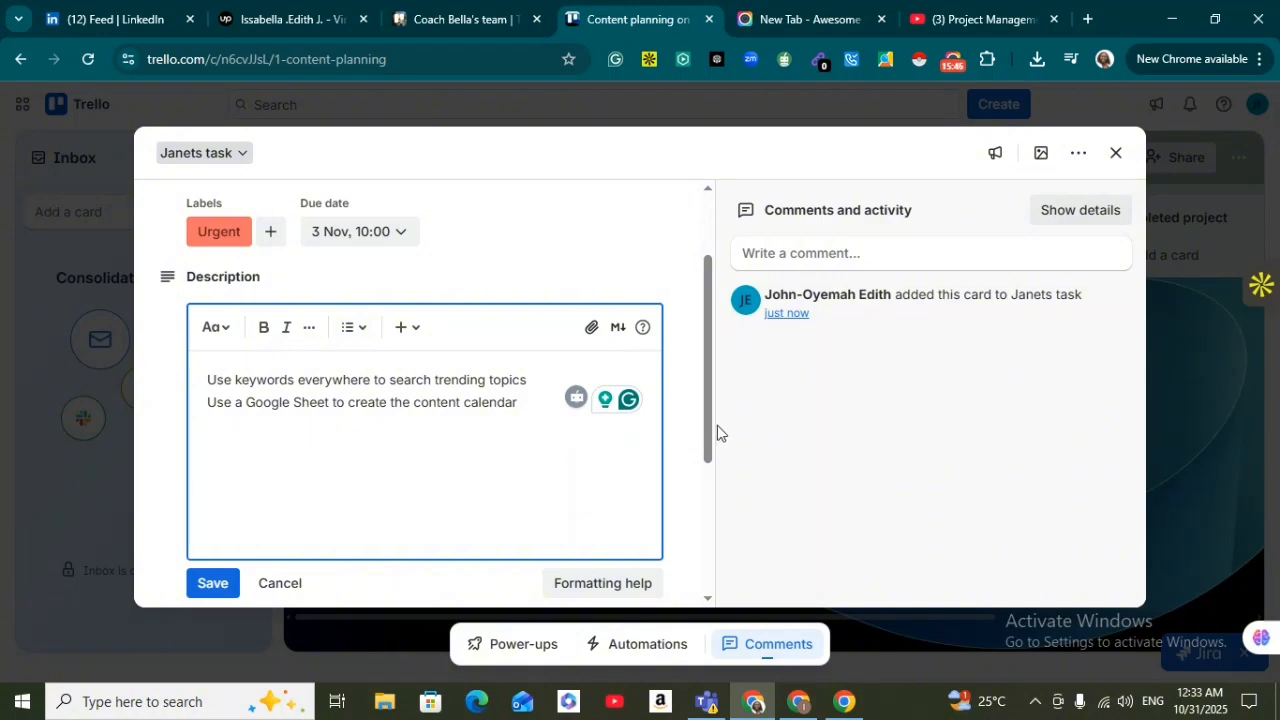
{"action": "left_click_drag", "start_coordinate": [710, 445], "coordinate": [690, 497]}
{"action": "scroll", "coordinate": [690, 497], "scroll_direction": "down", "scroll_amount": 1}
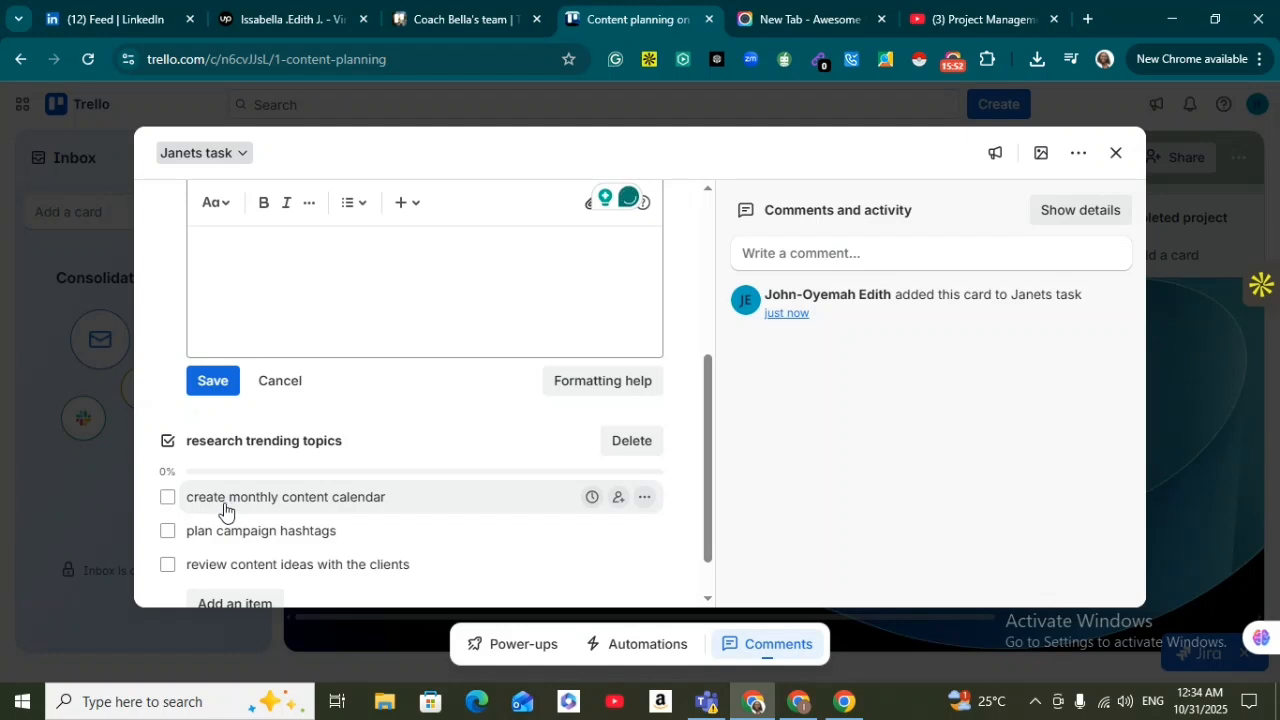
{"action": "left_click", "coordinate": [210, 388]}
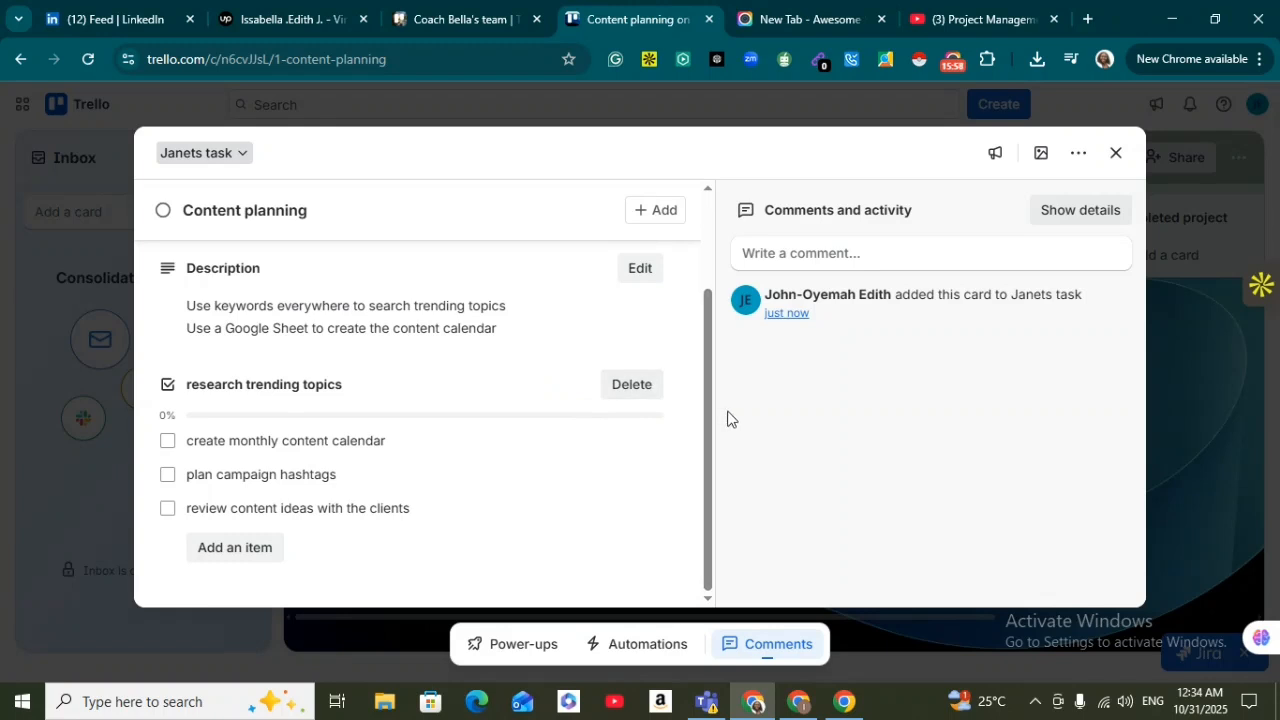
- Post a comment on the card that mentions the board owner and says "I'm done with the tasks"
{"action": "left_click_drag", "start_coordinate": [710, 434], "coordinate": [704, 409]}
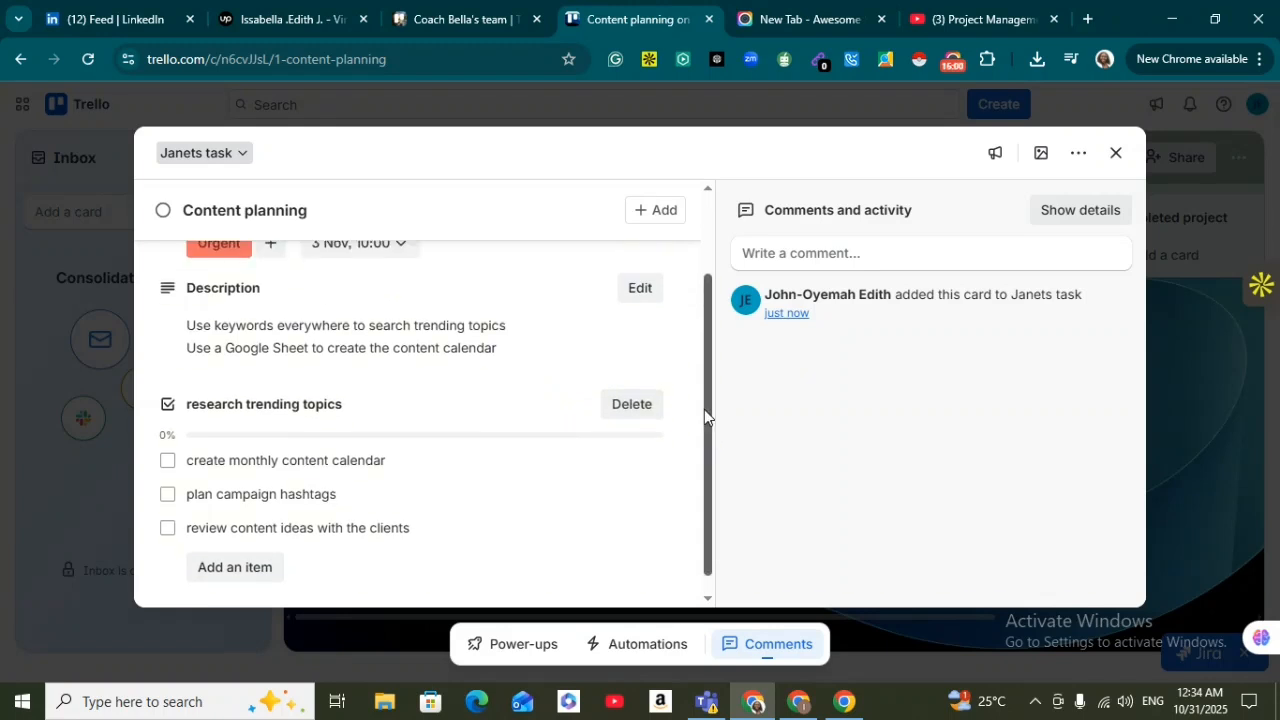
{"action": "left_click", "coordinate": [801, 255]}
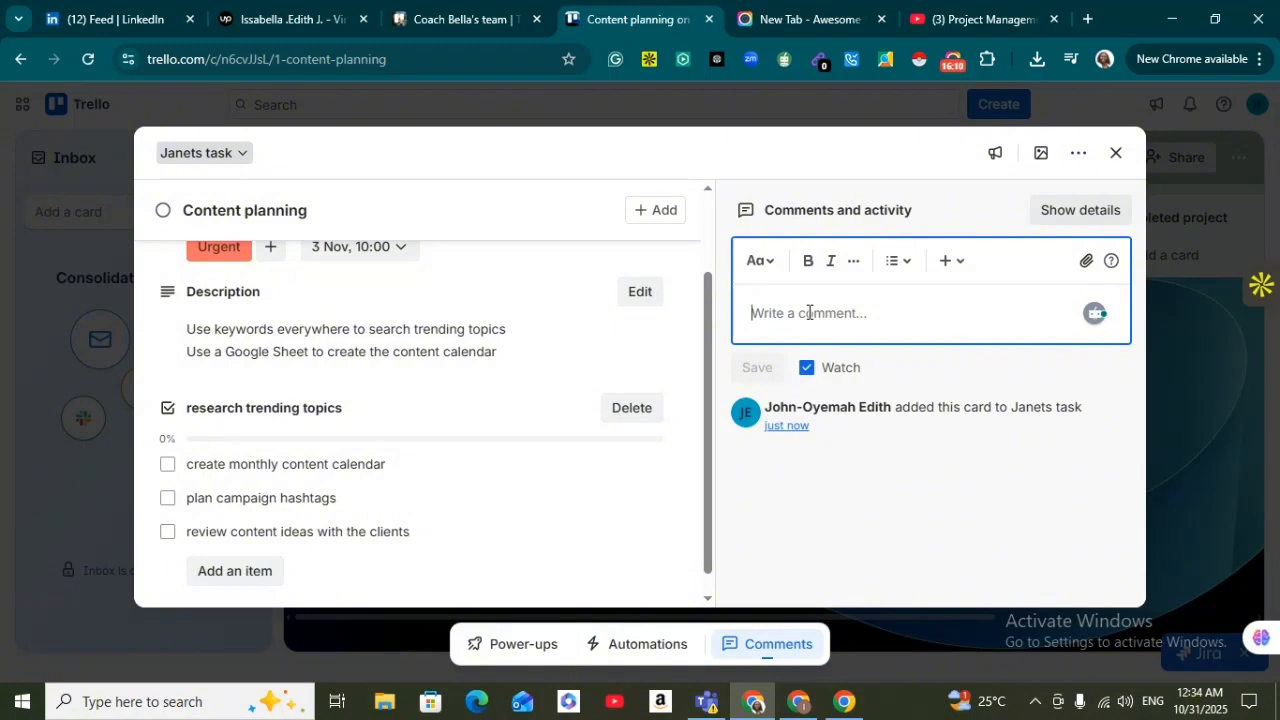
{"action": "type", "text": "@"}
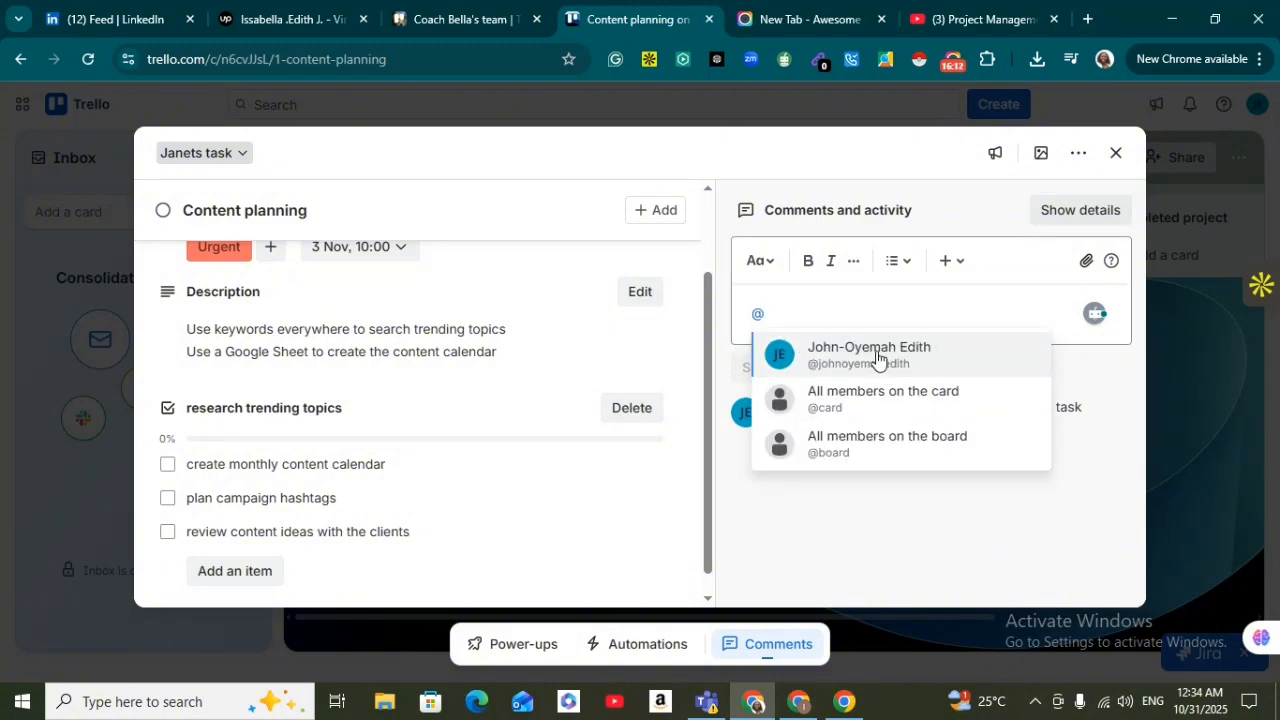
{"action": "left_click", "coordinate": [877, 357]}
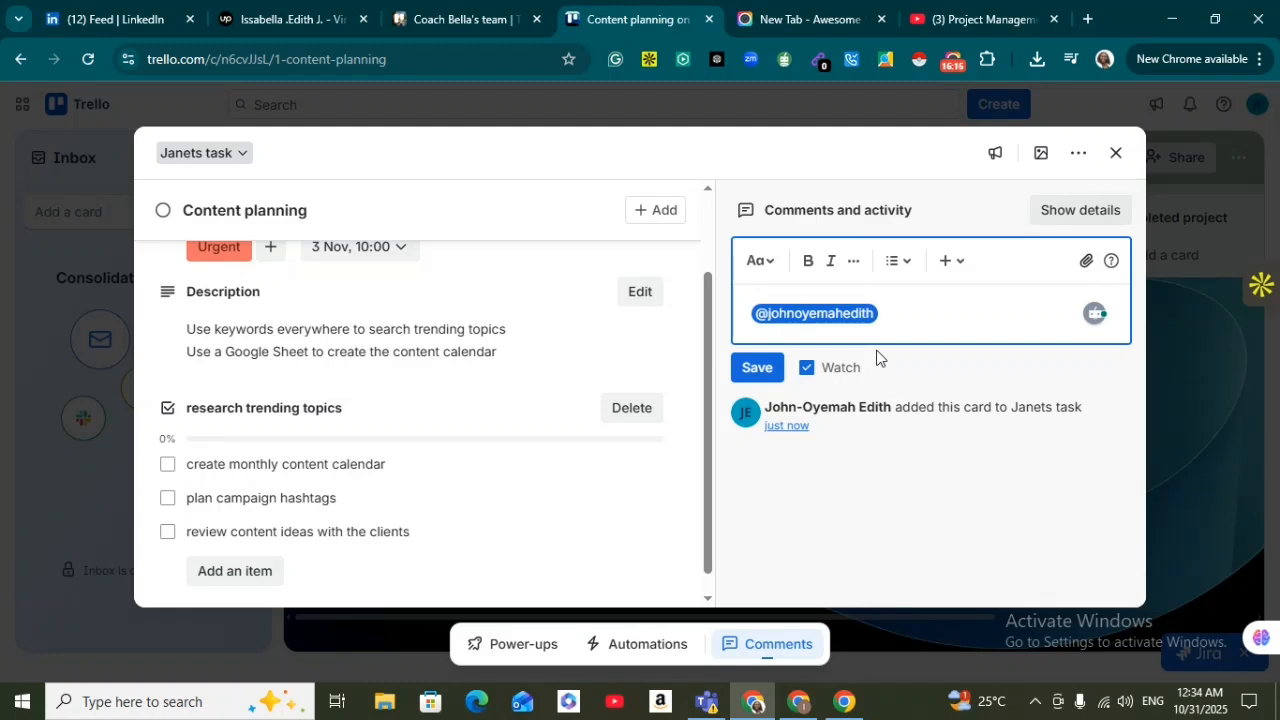
{"action": "type", "text": "I'm done with the tasks"}
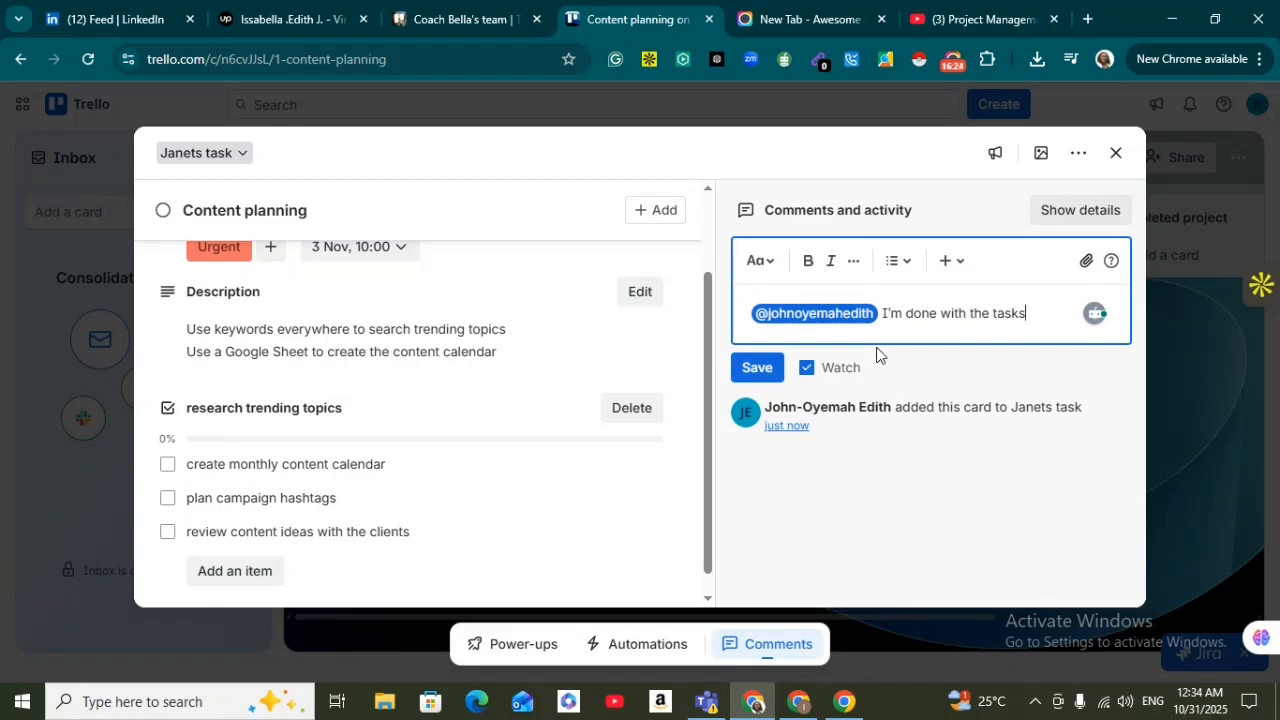
{"action": "left_click", "coordinate": [757, 367]}
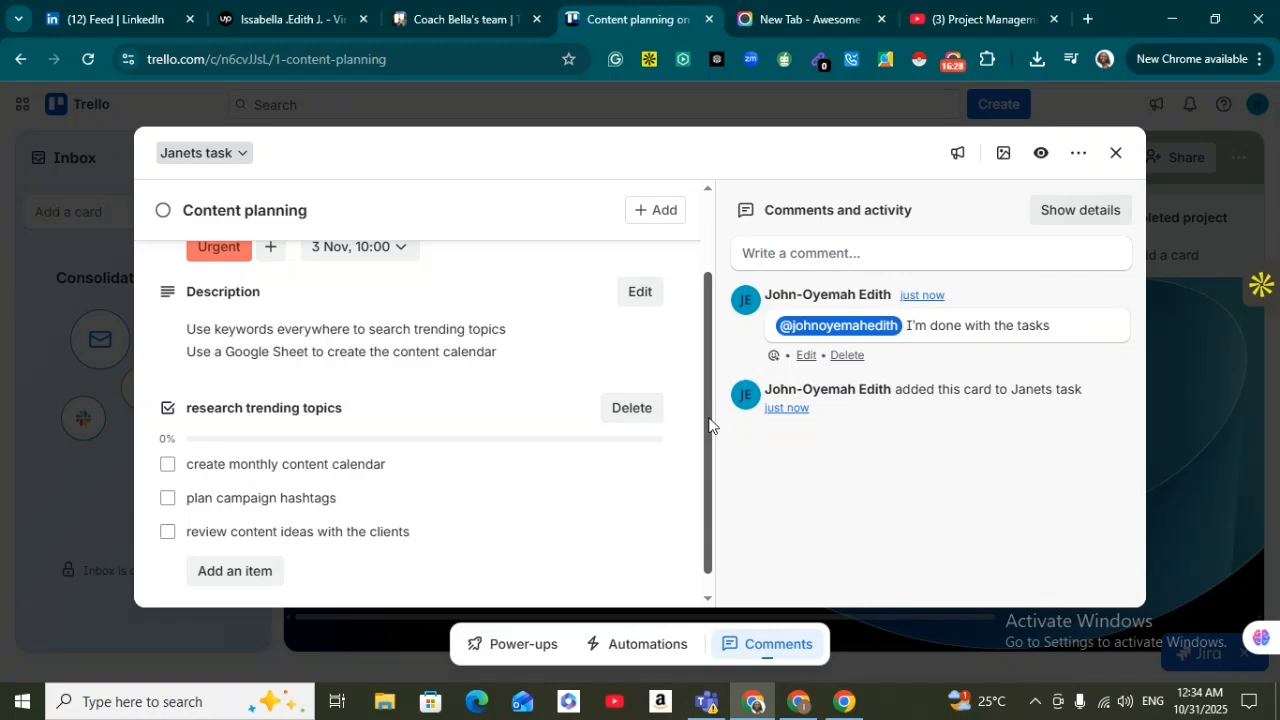
- Assign the board owner as a member of the Content planning card and close the card
{"action": "left_click_drag", "start_coordinate": [709, 423], "coordinate": [710, 331]}
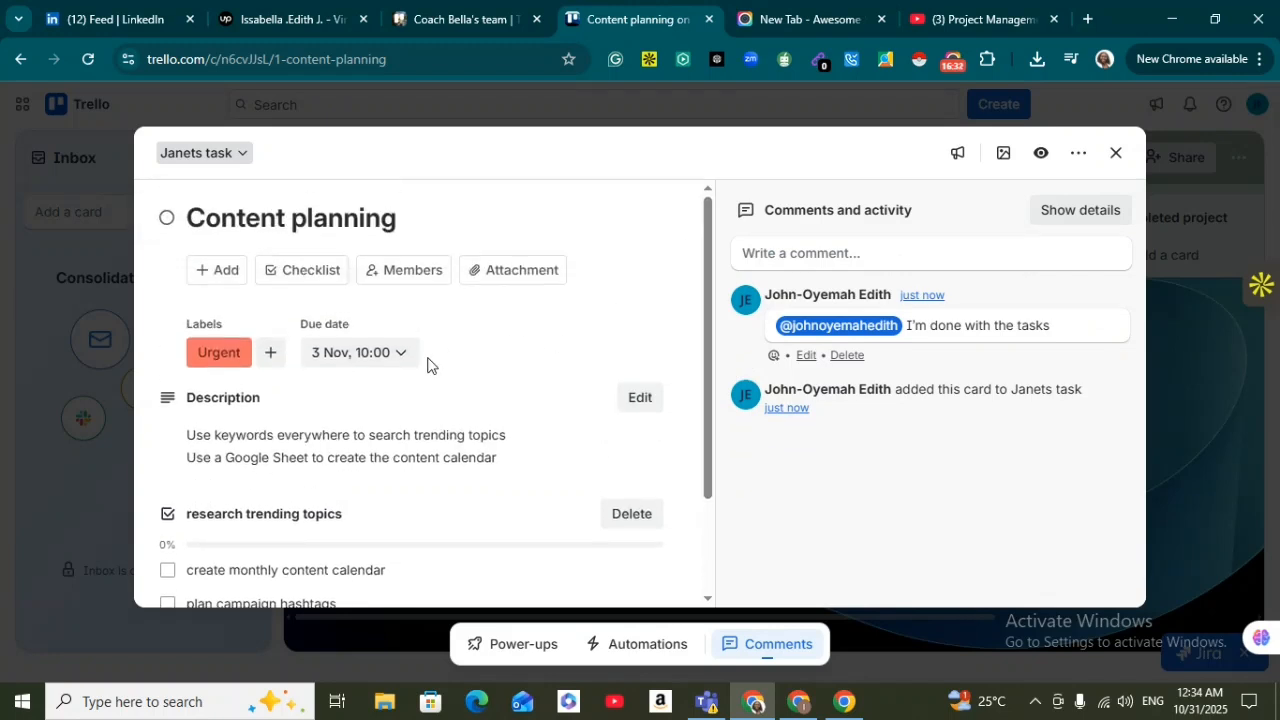
{"action": "left_click", "coordinate": [379, 278]}
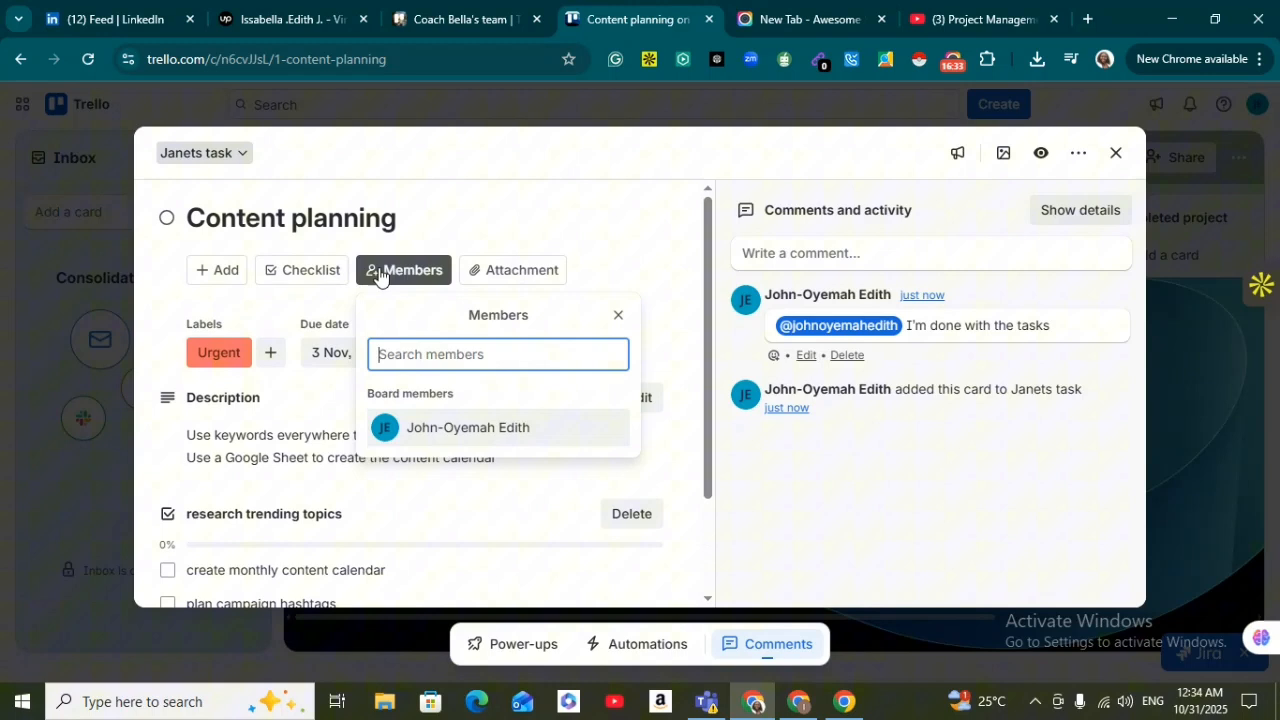
{"action": "left_click", "coordinate": [447, 430]}
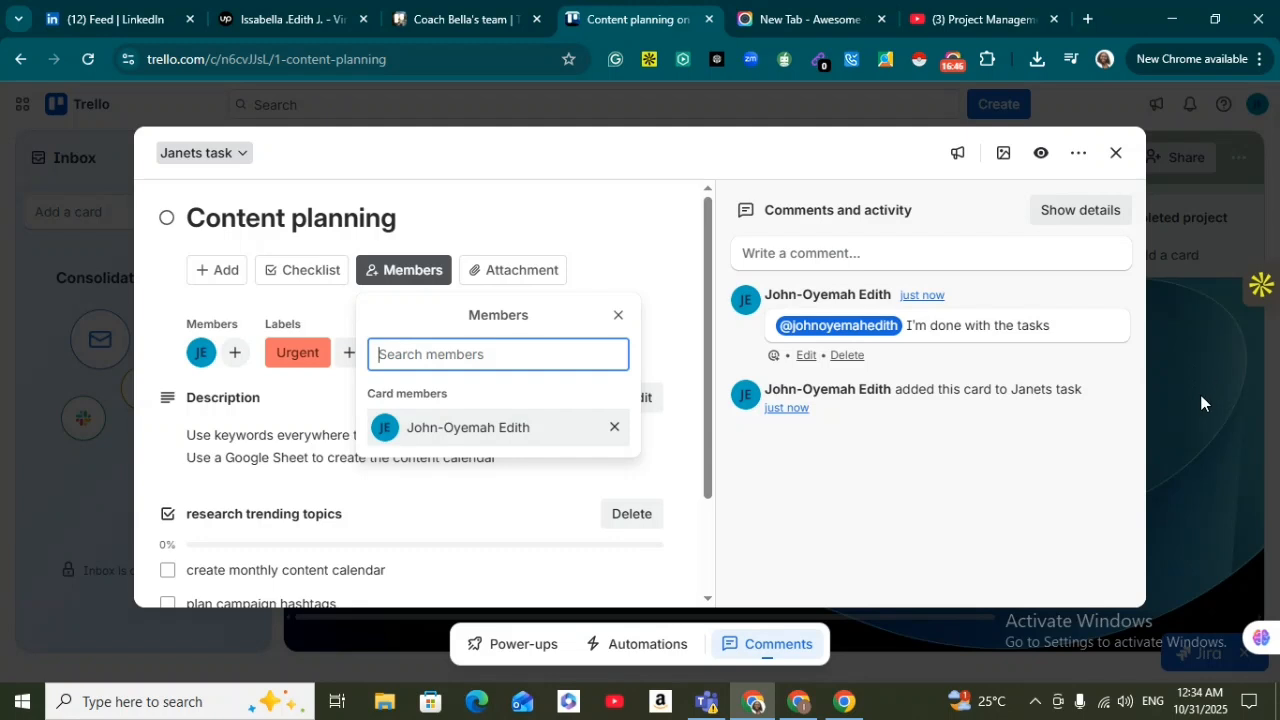
{"action": "key", "text": "Escape"}
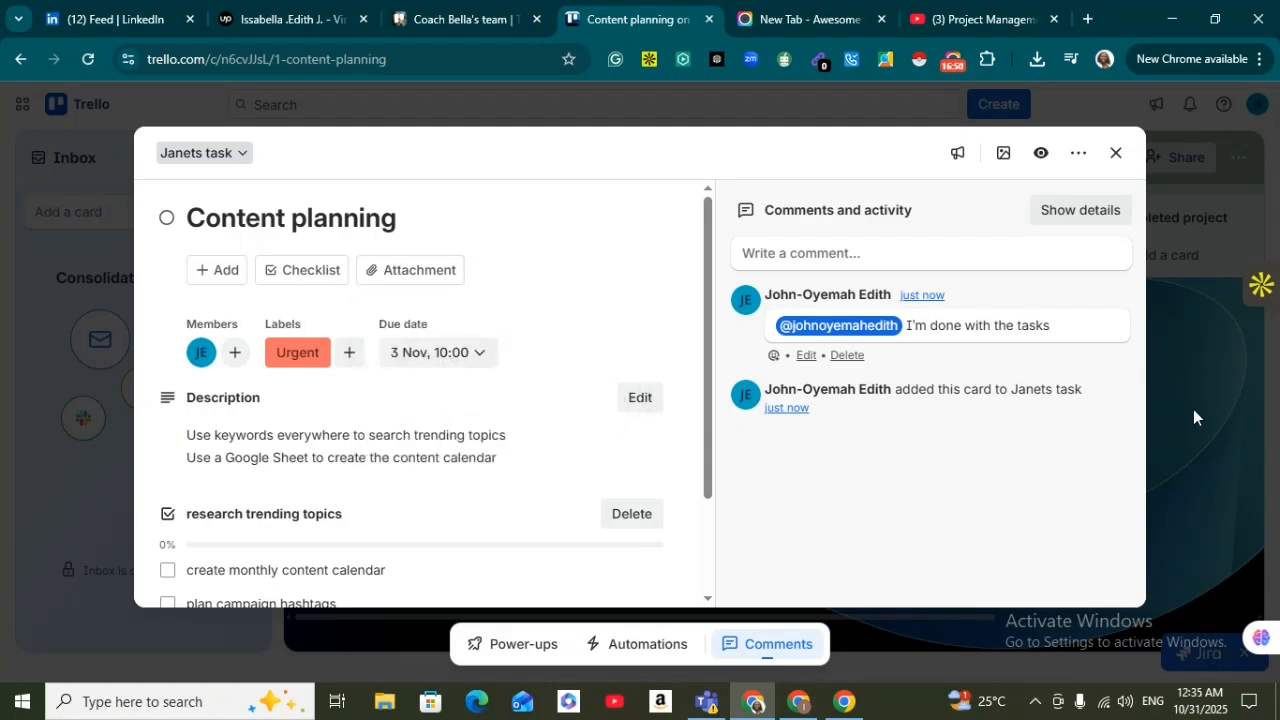
{"action": "left_click", "coordinate": [1193, 409]}
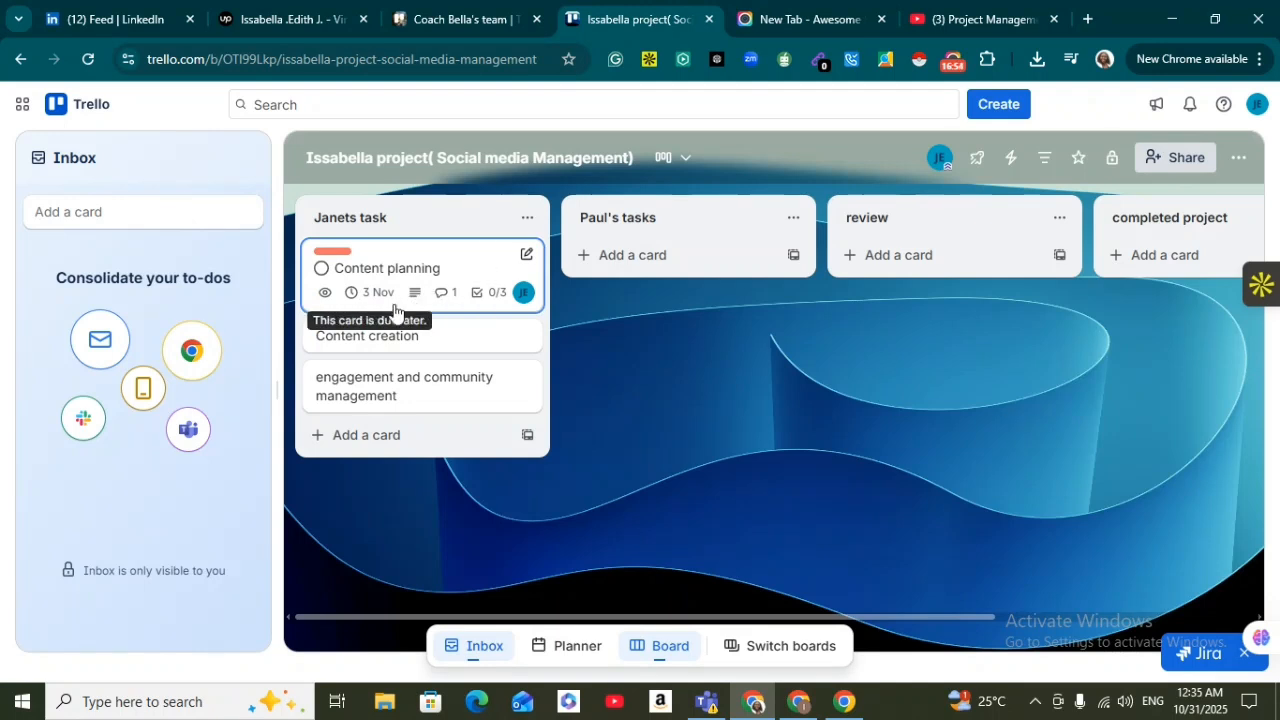
- Open the Content creation card and apply the orange High label to it
{"action": "double_click", "coordinate": [407, 348]}
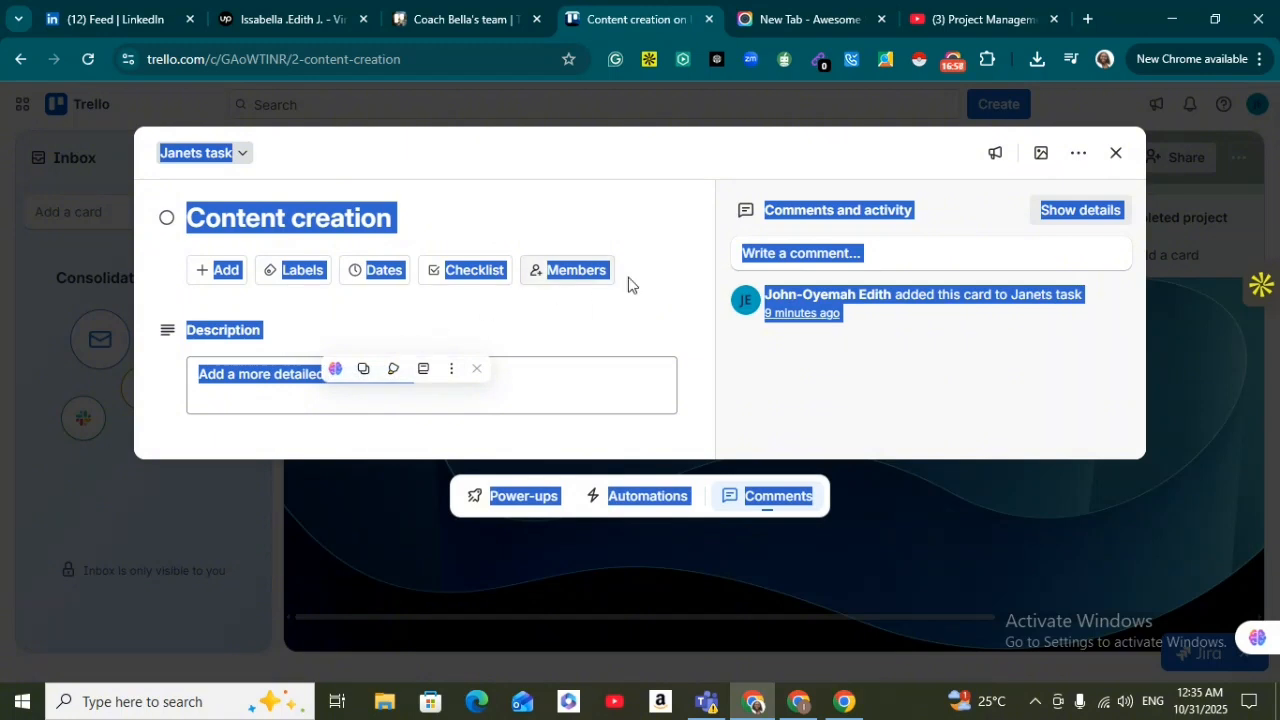
{"action": "left_click", "coordinate": [673, 236]}
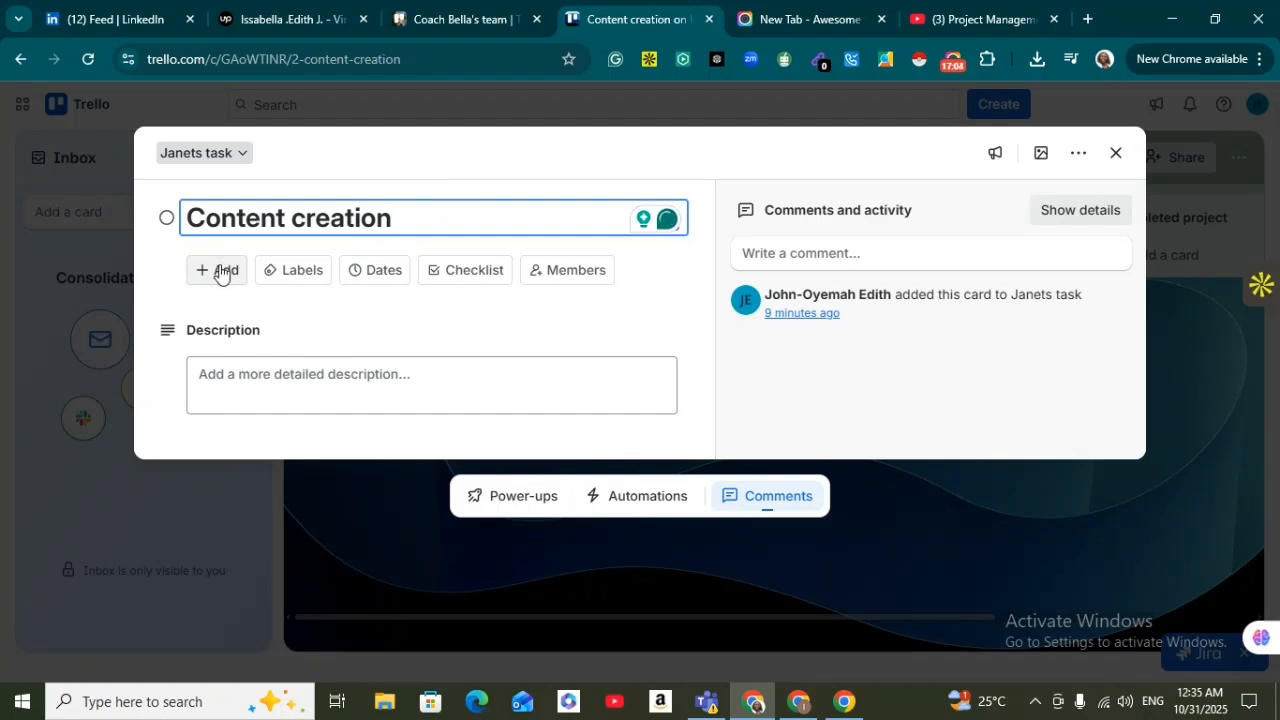
{"action": "left_click", "coordinate": [300, 272]}
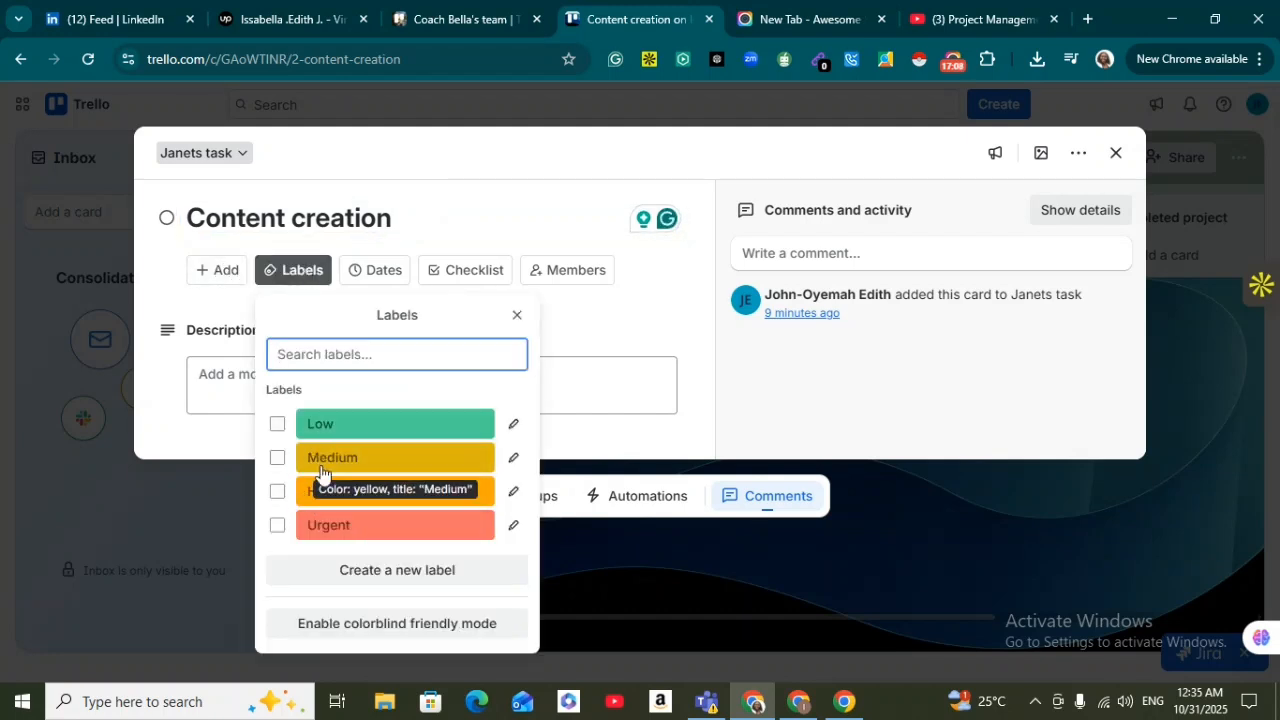
{"action": "left_click", "coordinate": [277, 491]}
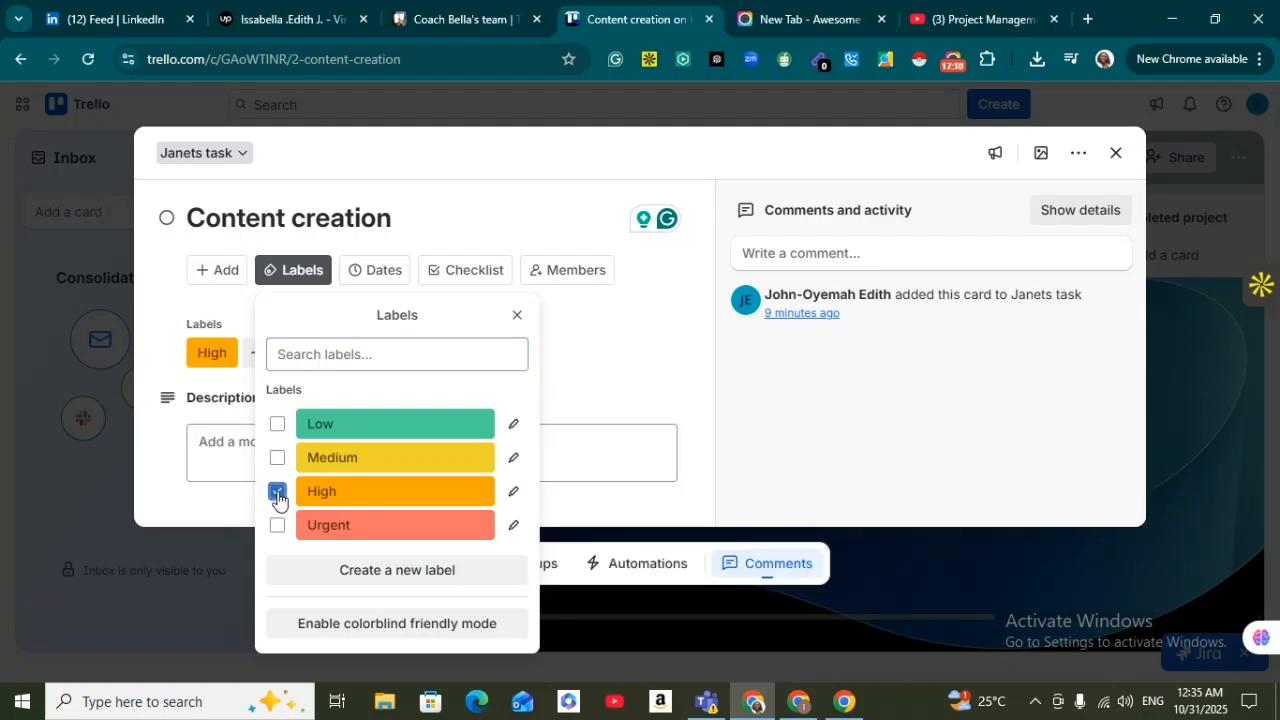
{"action": "left_click", "coordinate": [682, 383]}
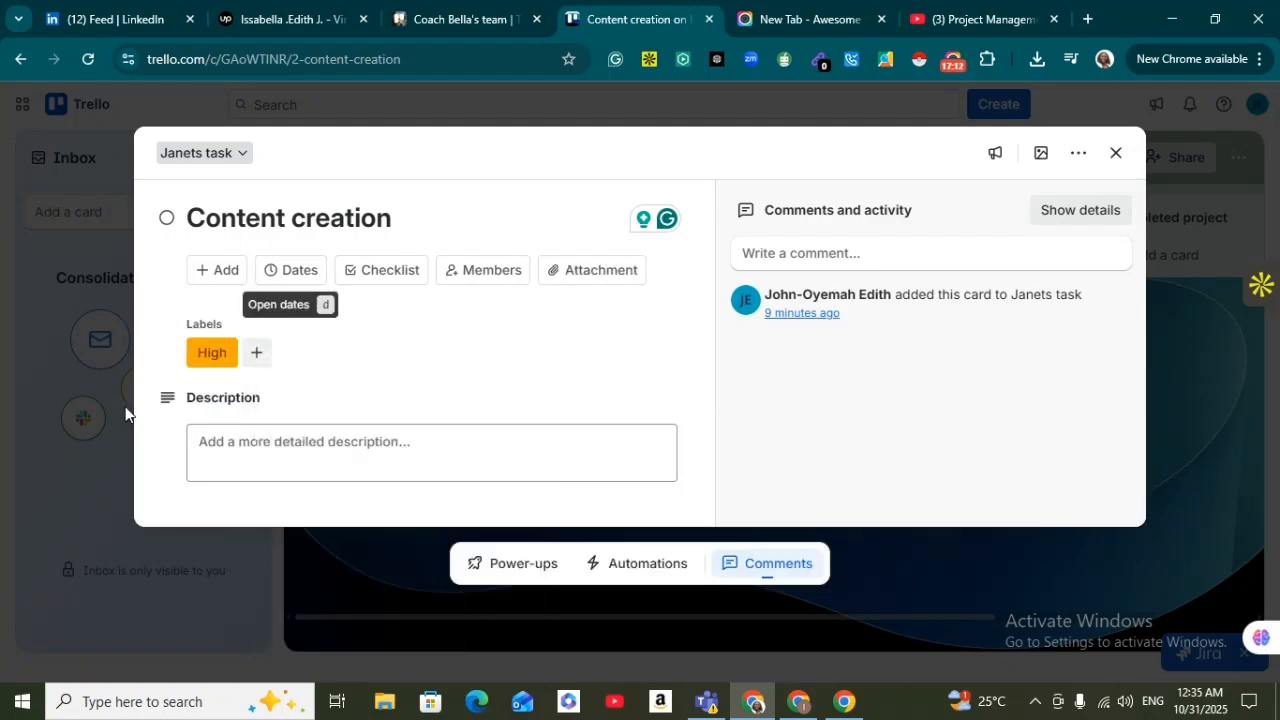
- Set the Content creation card's due date to 5 November 2025 at 10:00 with a reminder 1 day before
{"action": "left_click", "coordinate": [306, 270]}
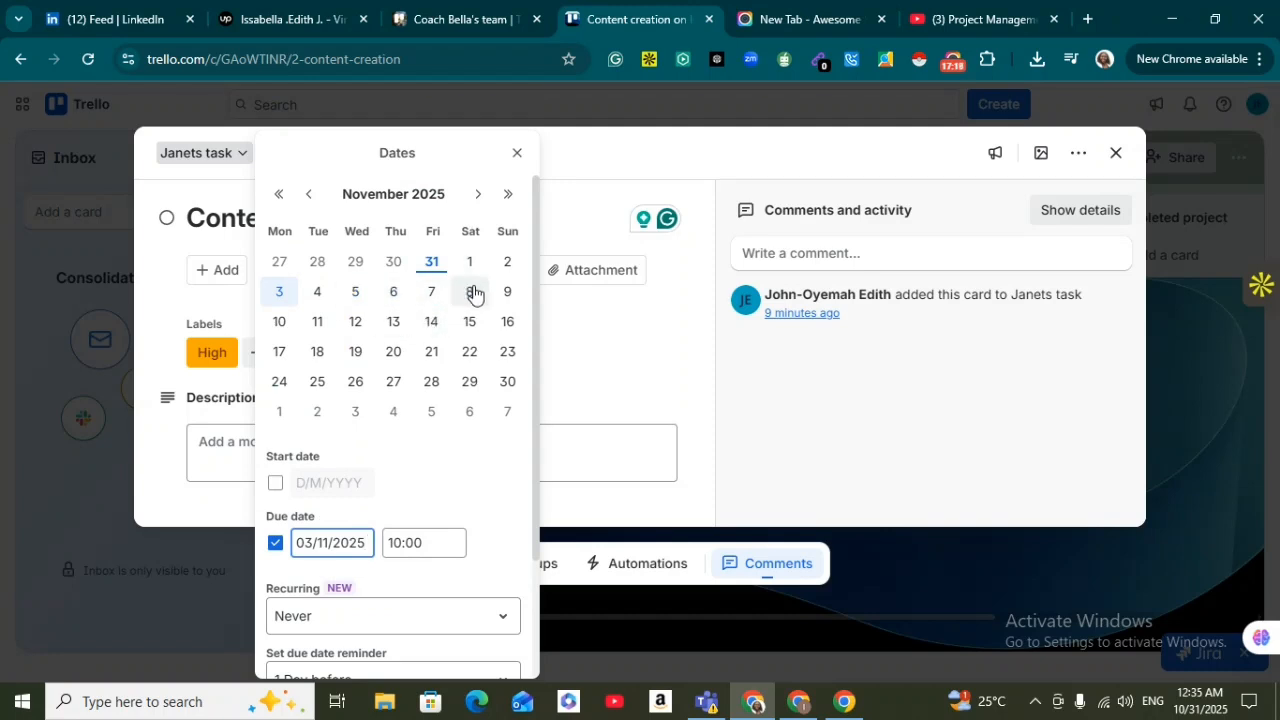
{"action": "left_click", "coordinate": [355, 292]}
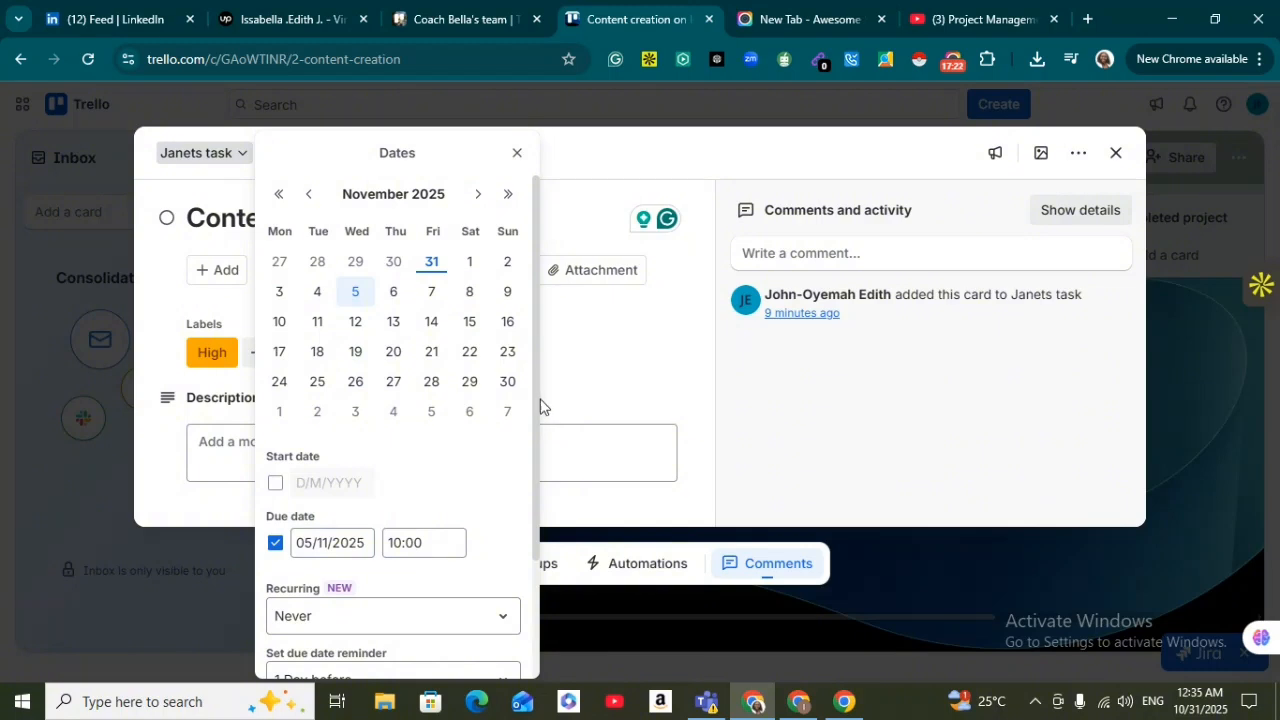
{"action": "scroll", "coordinate": [520, 466], "scroll_direction": "down", "scroll_amount": 3}
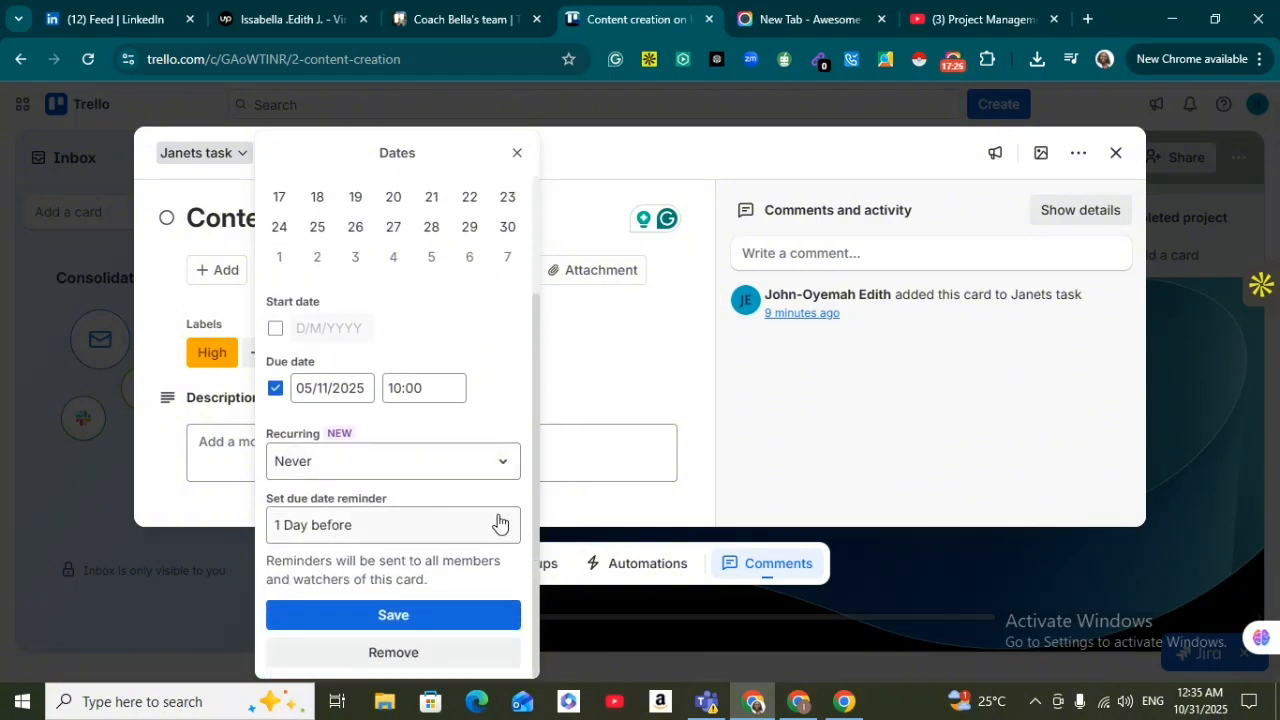
{"action": "left_click", "coordinate": [403, 618]}
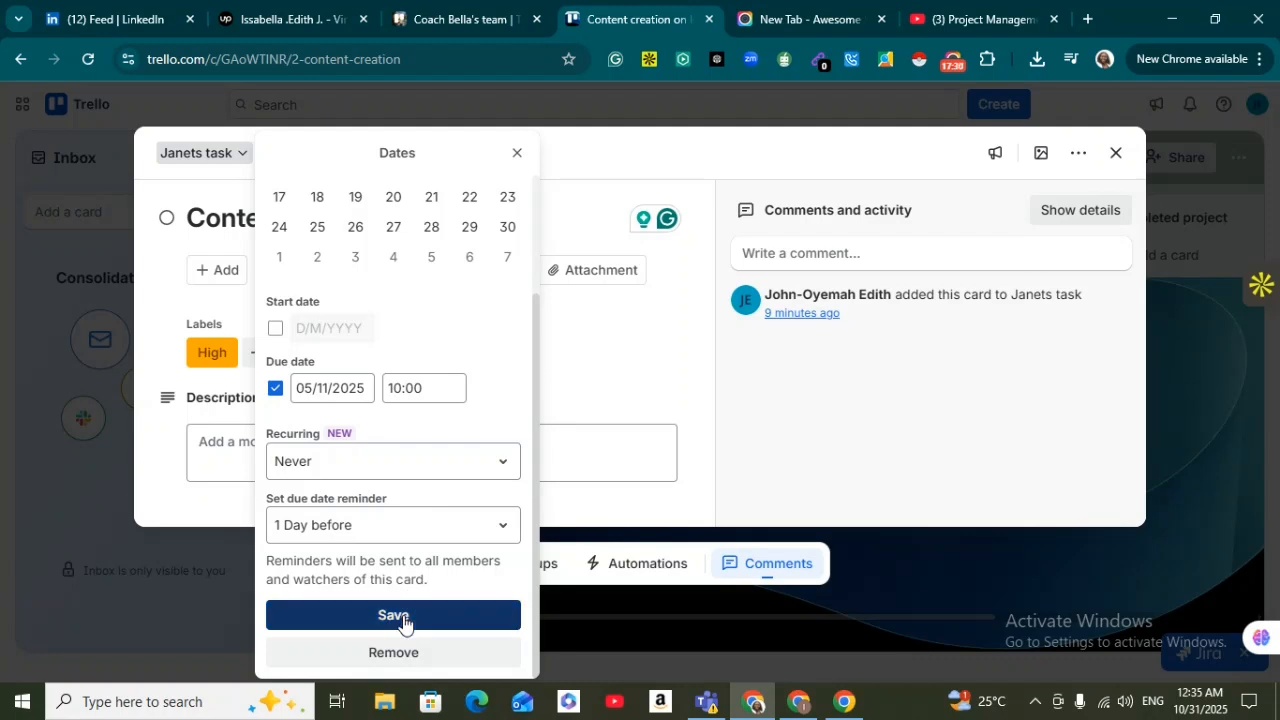
{"action": "left_click", "coordinate": [403, 615]}
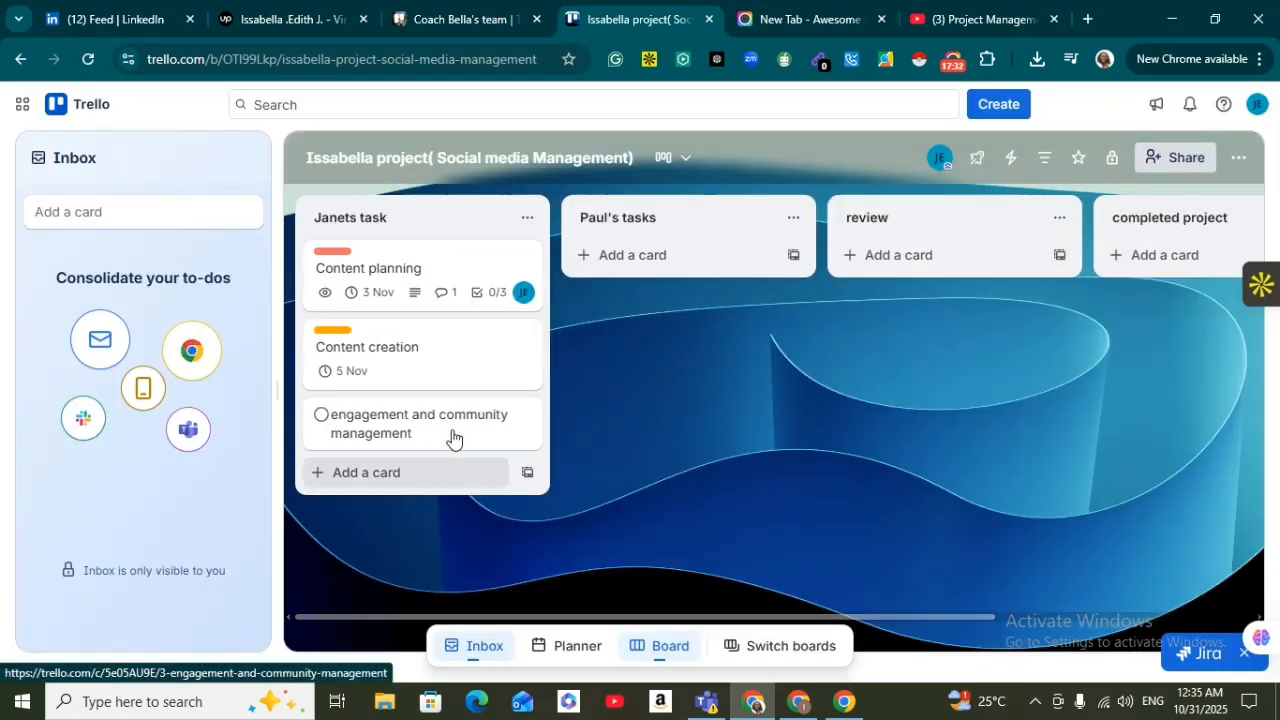
- Reopen the Content creation card and assign the board owner as a member
{"action": "left_click", "coordinate": [396, 366]}
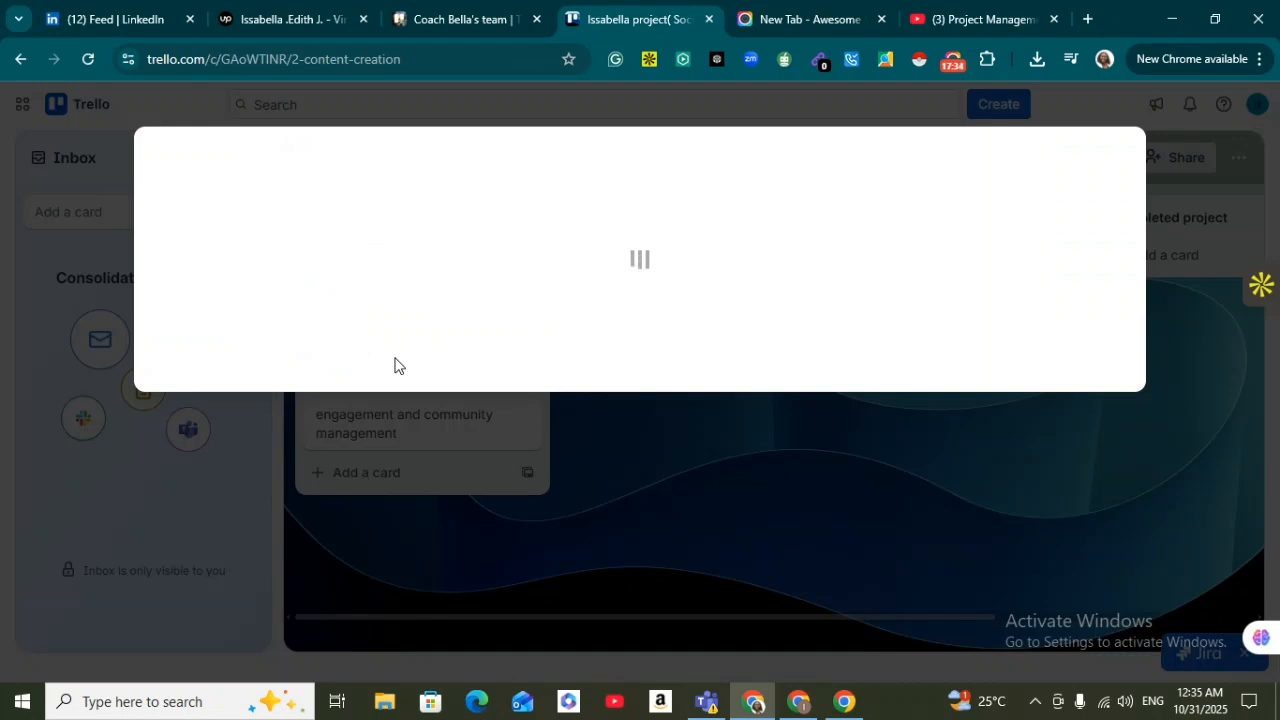
{"action": "left_click", "coordinate": [538, 346]}
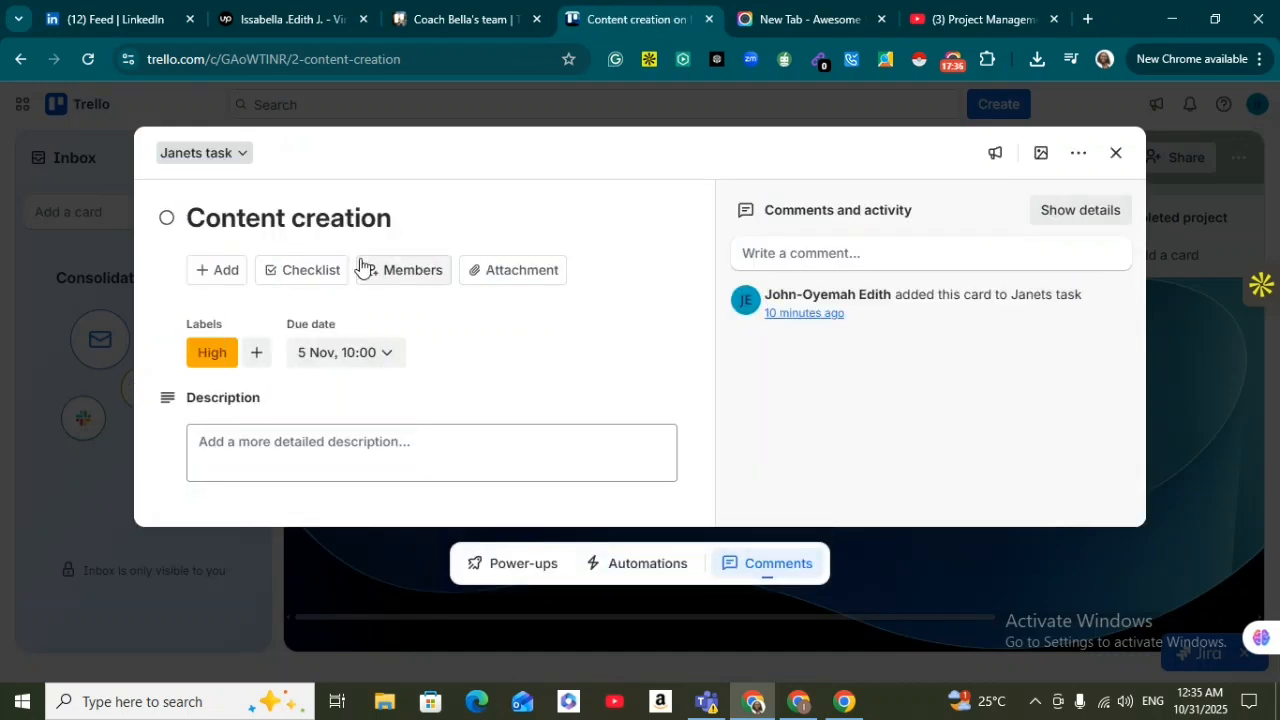
{"action": "left_click", "coordinate": [418, 282]}
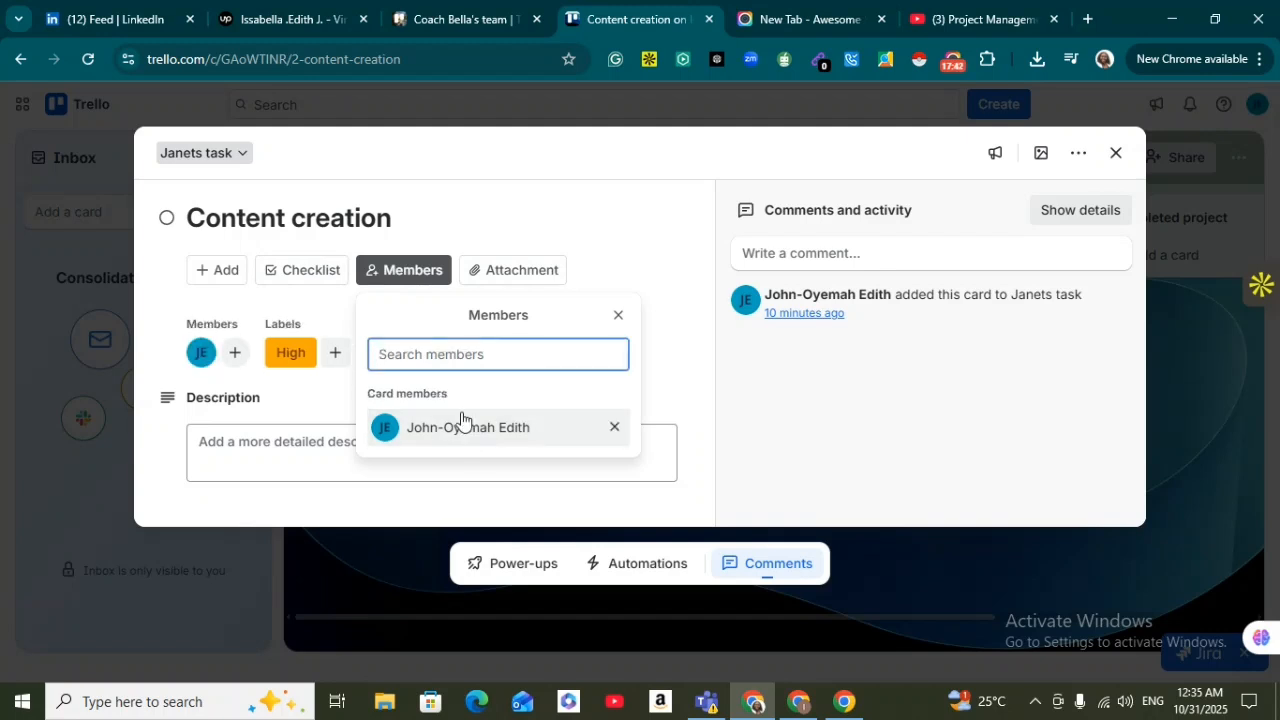
{"action": "left_click", "coordinate": [671, 283]}
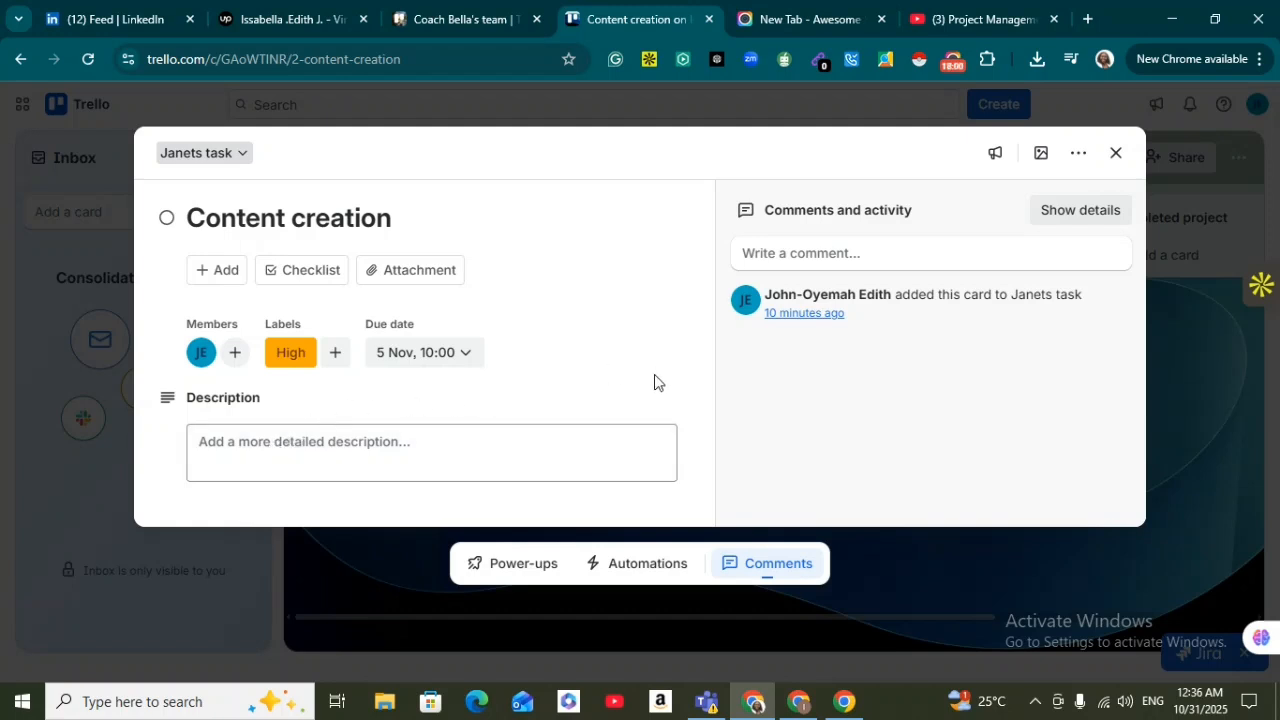
- Add a checklist titled "write captions" to the Content creation card
{"action": "left_click", "coordinate": [303, 277]}
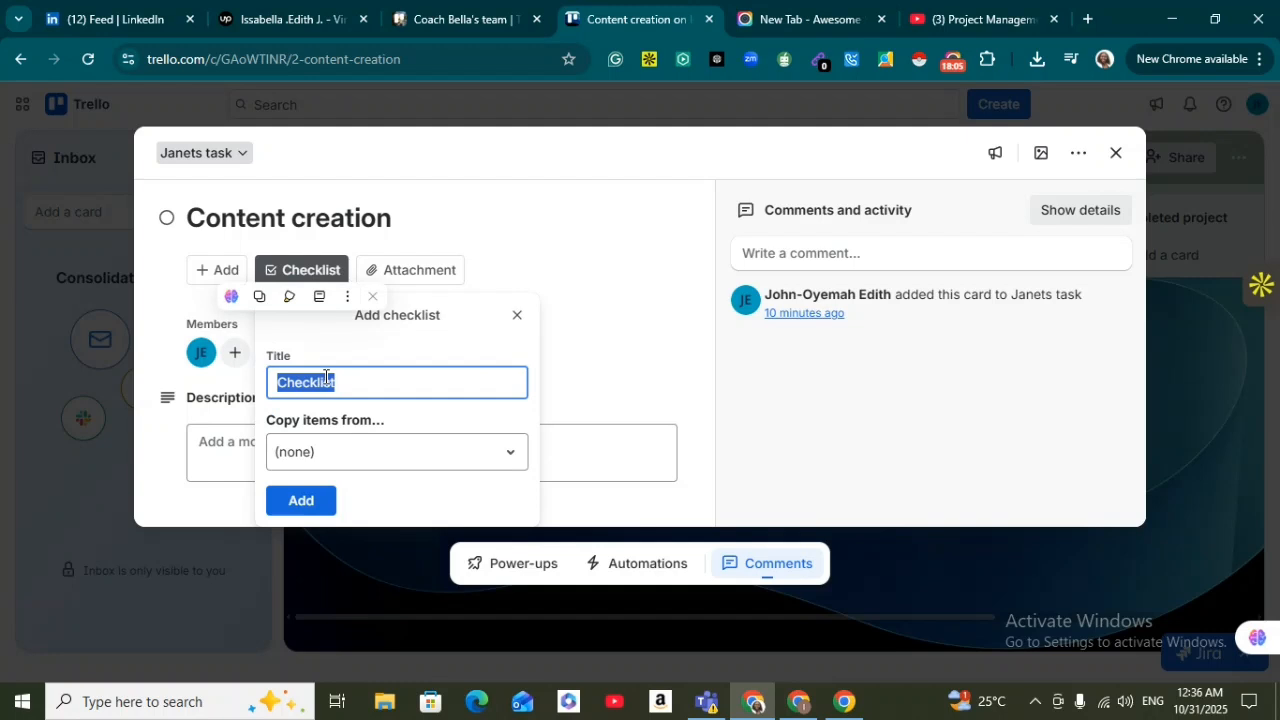
{"action": "key", "text": "BackSpace"}
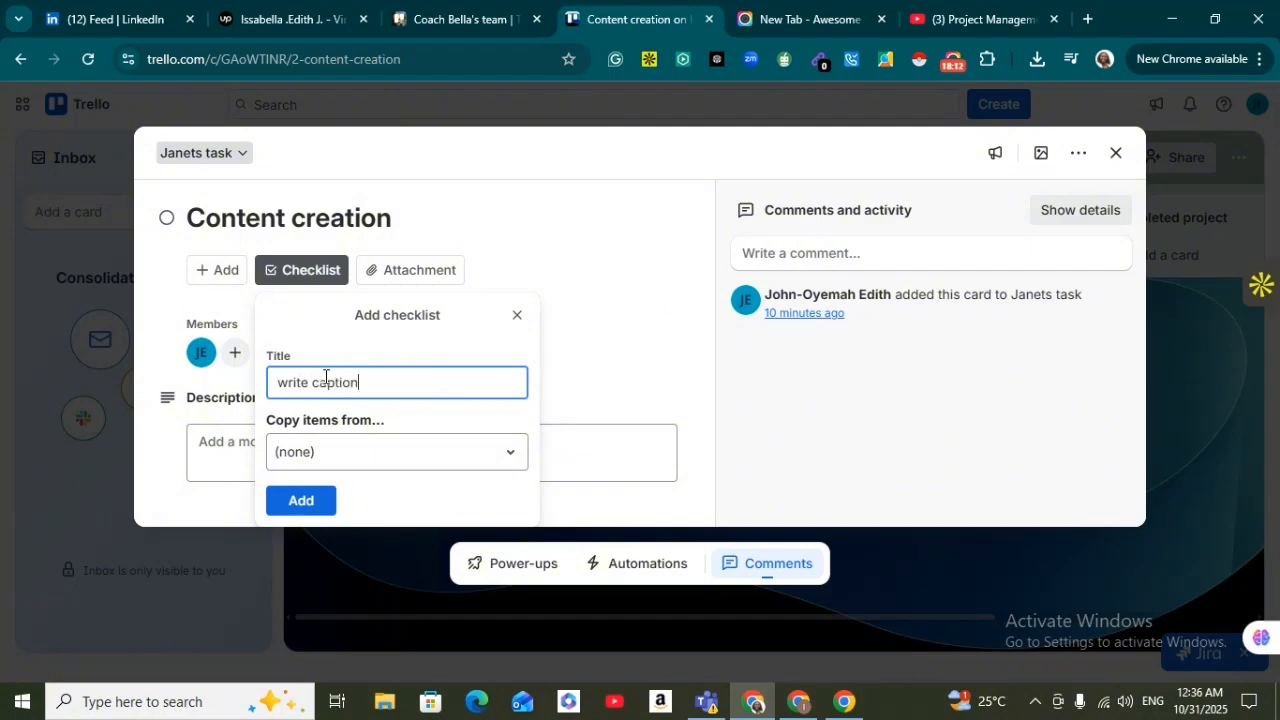
{"action": "key", "text": "Return"}
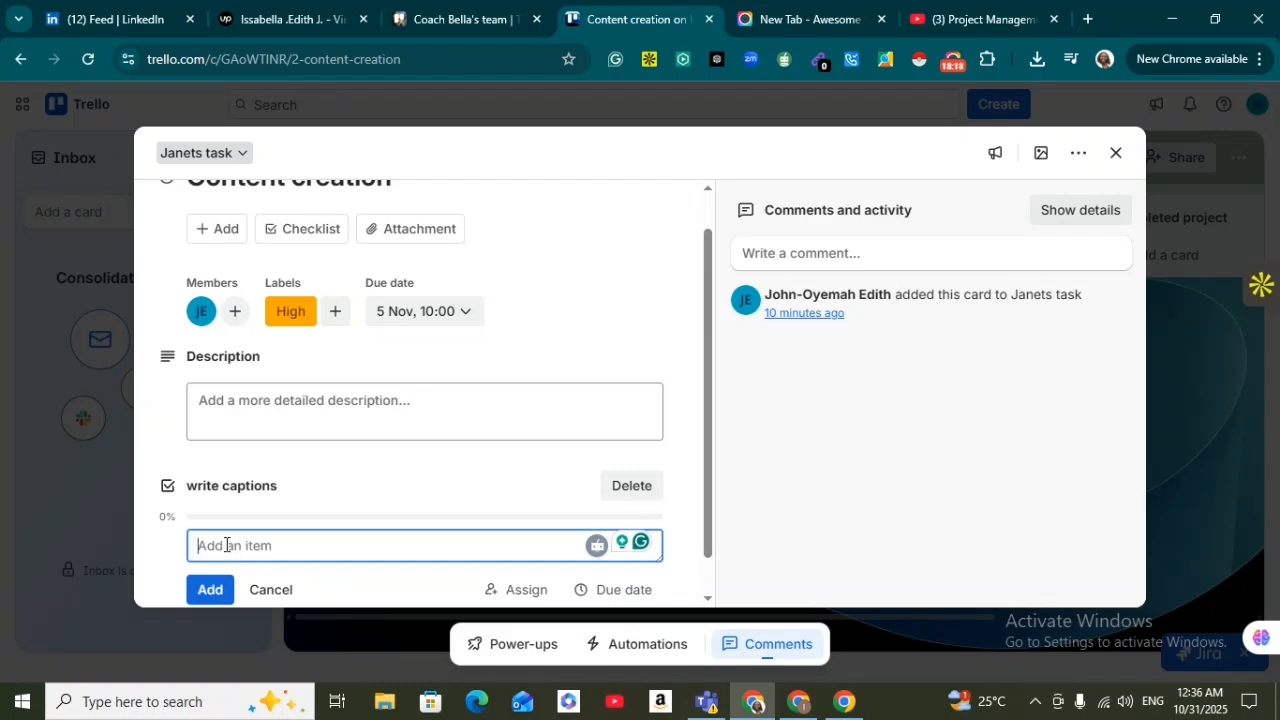
- Add the checklist items "Design graphics in canva" and "review with the client", and close the card
{"action": "type", "text": "De"}
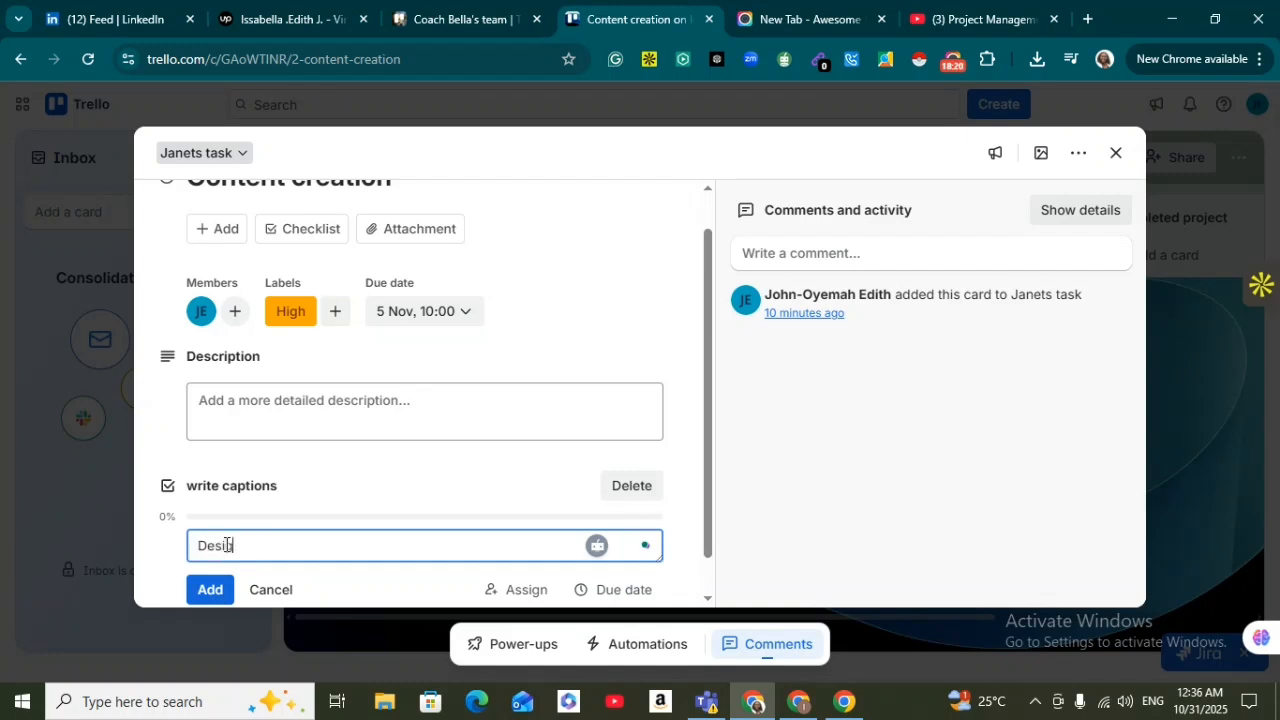
{"action": "type", "text": "sign graphics in canva"}
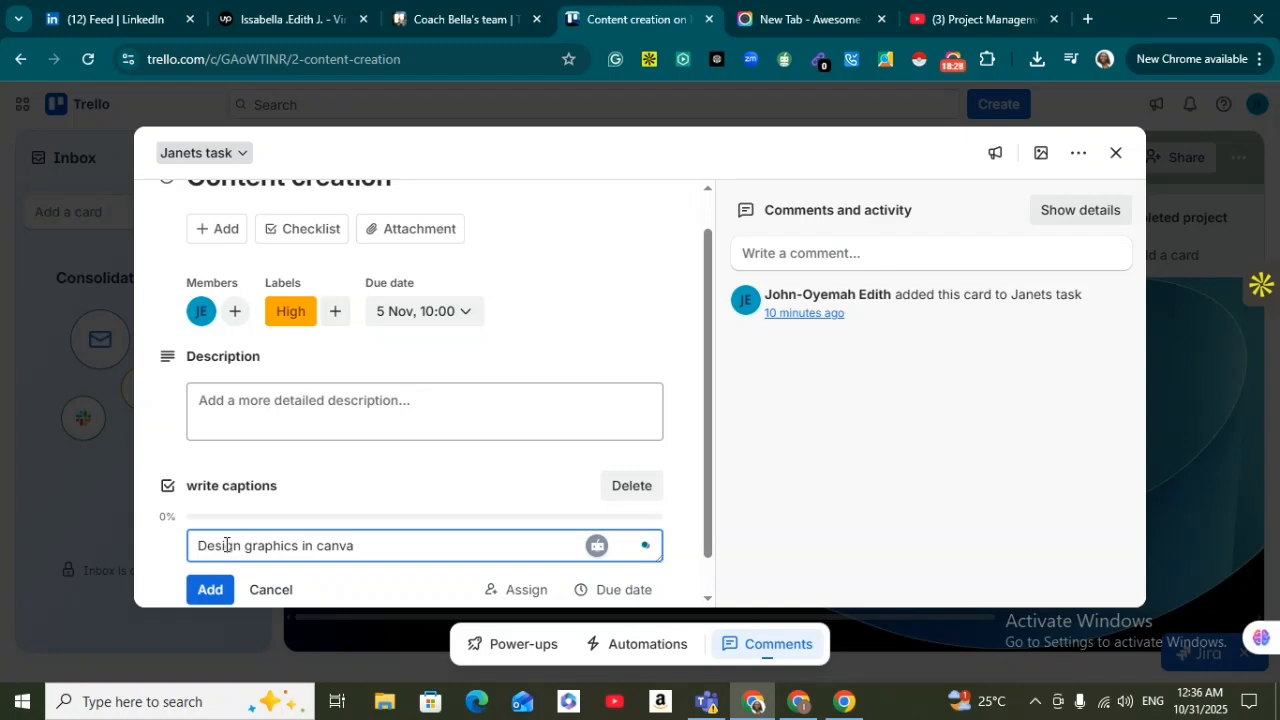
{"action": "key", "text": "Return"}
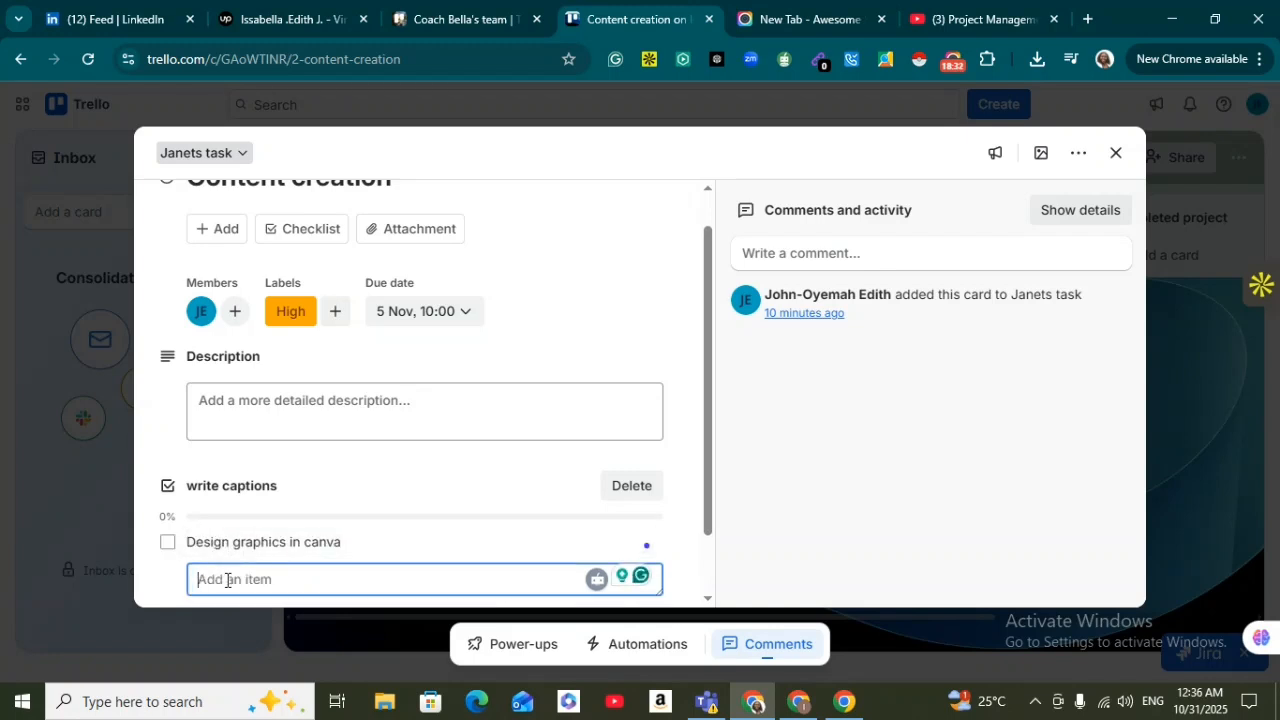
{"action": "type", "text": "review with the client"}
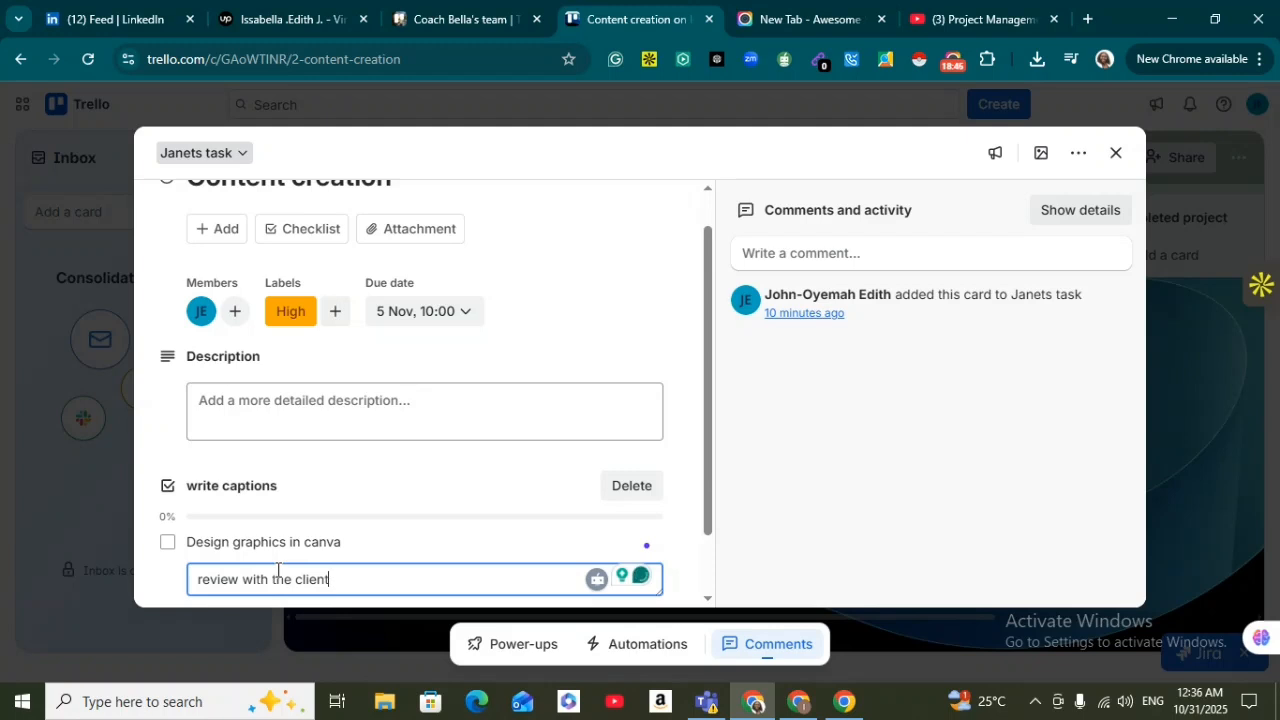
{"action": "key", "text": "Return"}
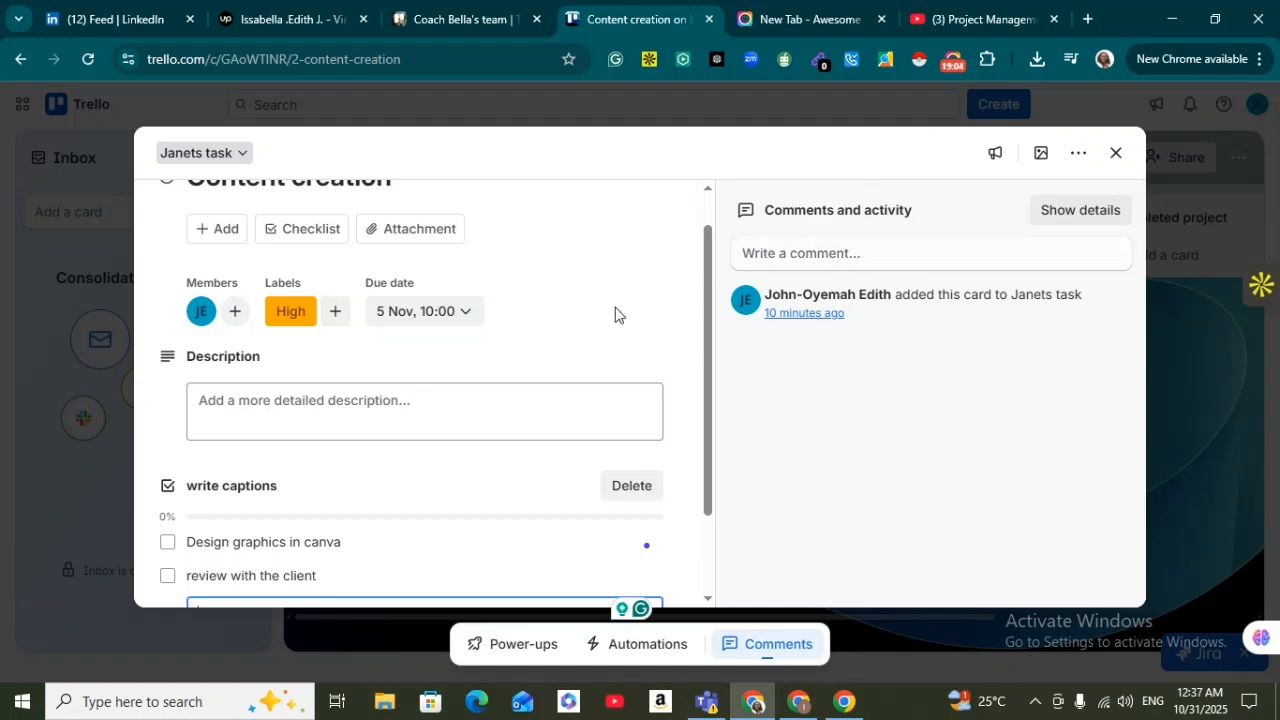
{"action": "left_click", "coordinate": [1173, 367]}
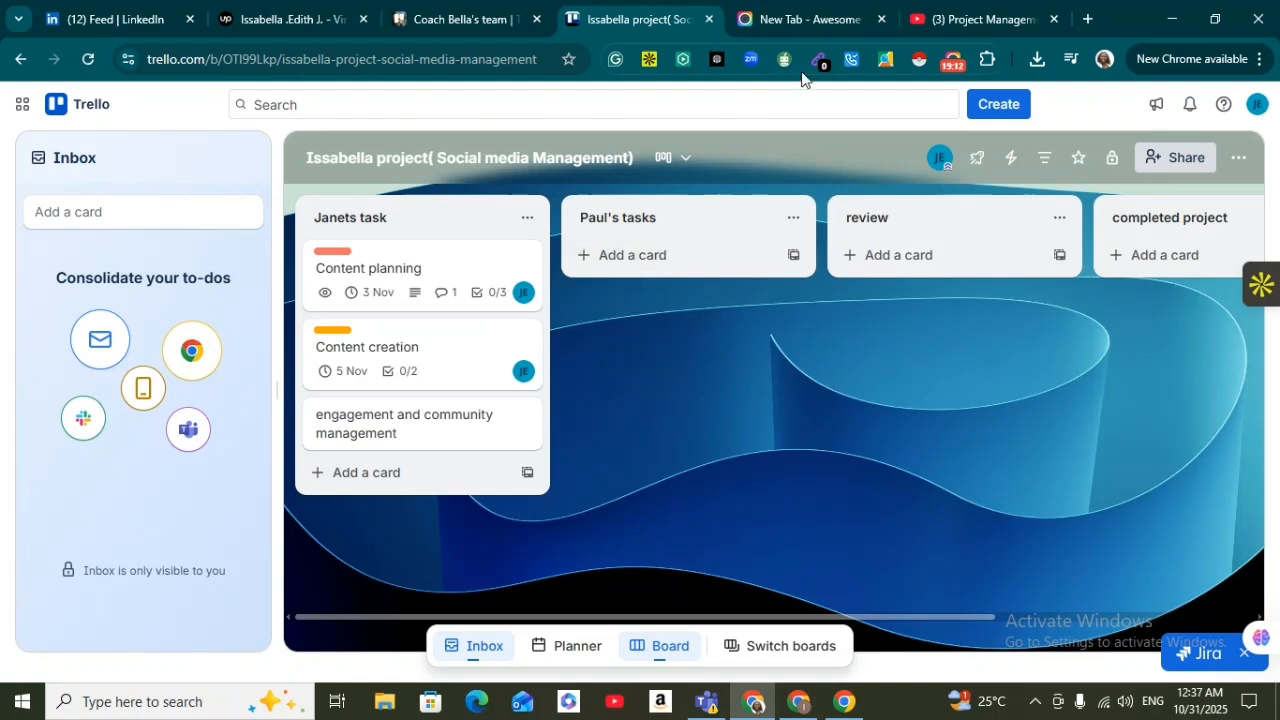
{"action": "left_click", "coordinate": [952, 64]}
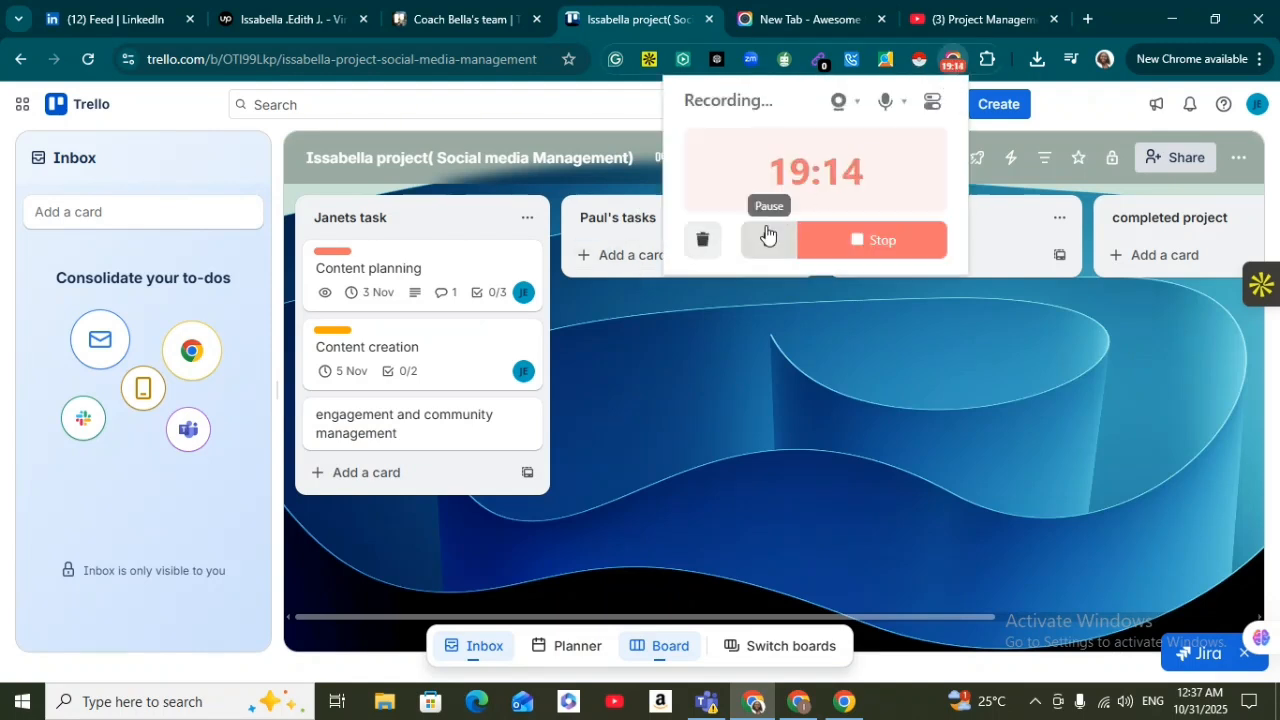
{"action": "left_click", "coordinate": [1078, 107]}
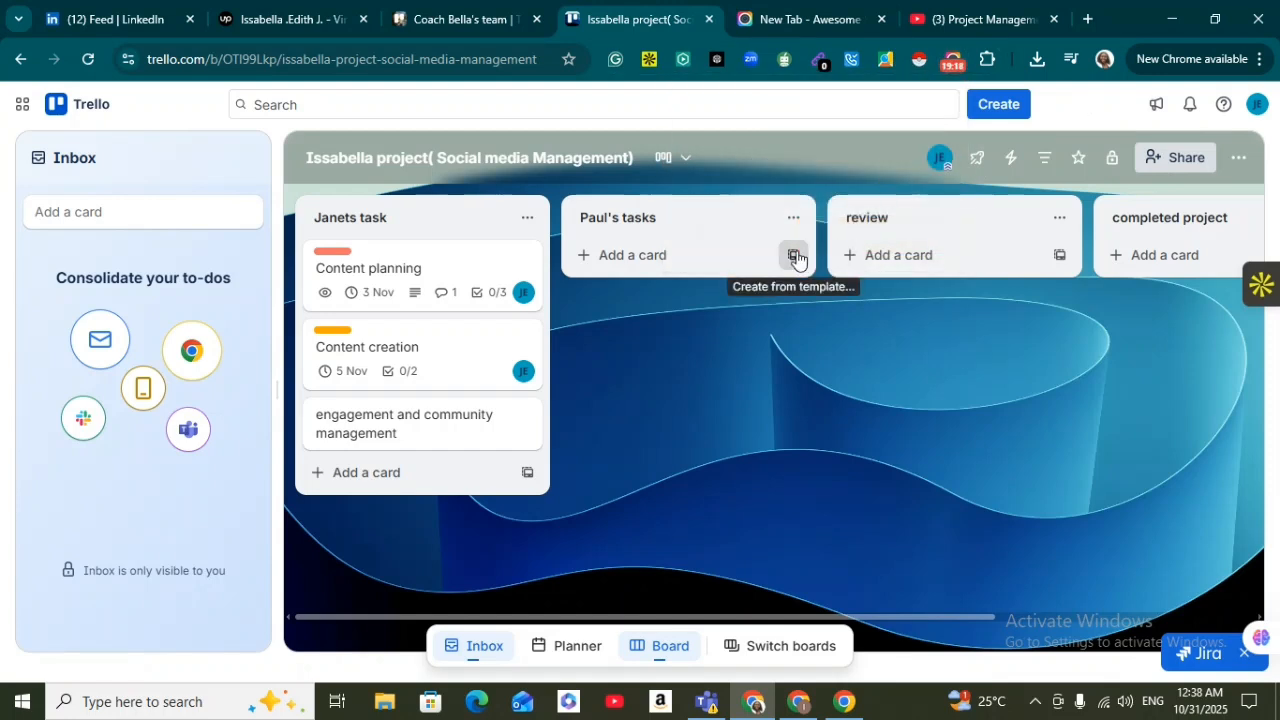
- Add a "Daily Admin tasks" card to the second team member's task list and enter "Research work" as the next card title
{"action": "left_click", "coordinate": [670, 258]}
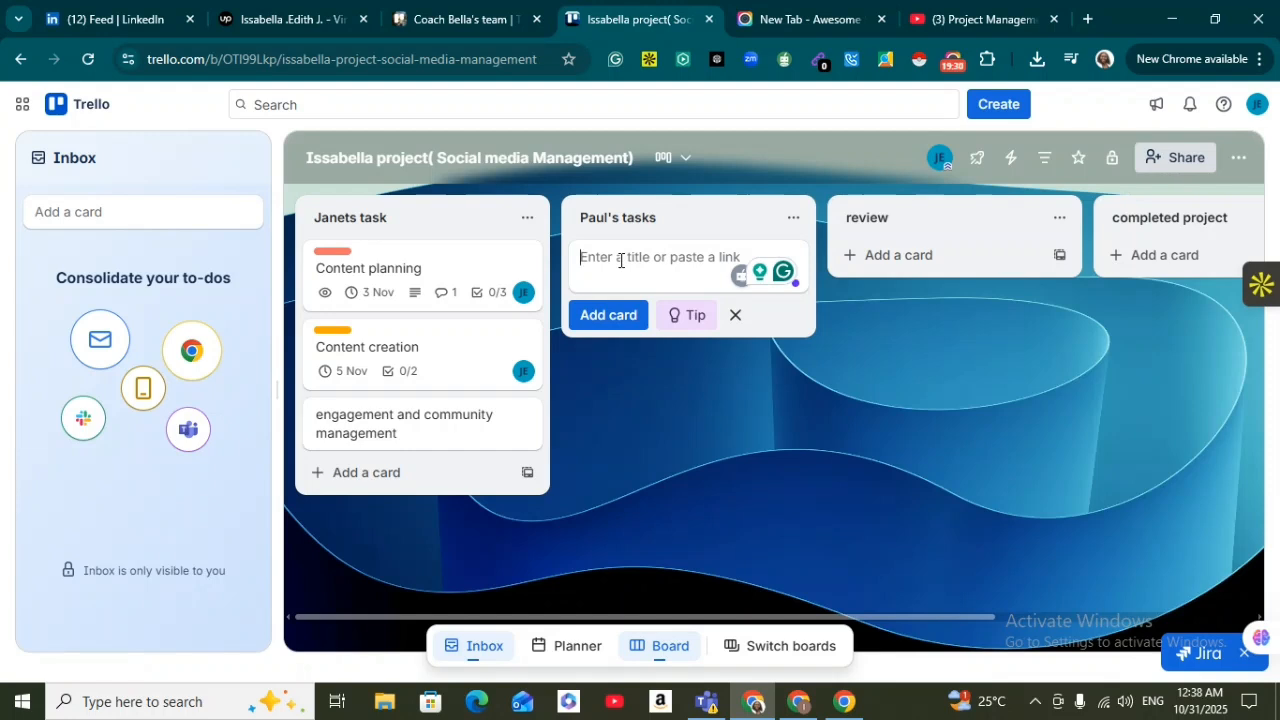
{"action": "type", "text": "Daily Adm"}
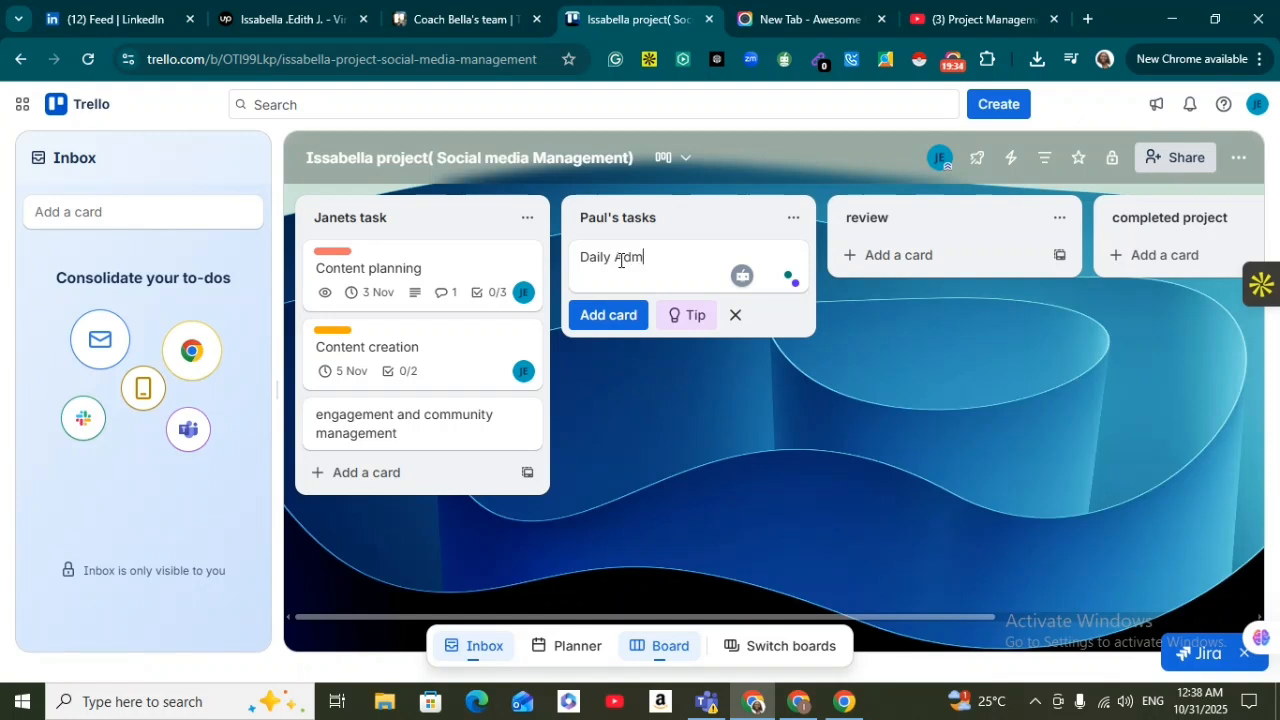
{"action": "type", "text": "in tasks"}
{"action": "left_click", "coordinate": [610, 318]}
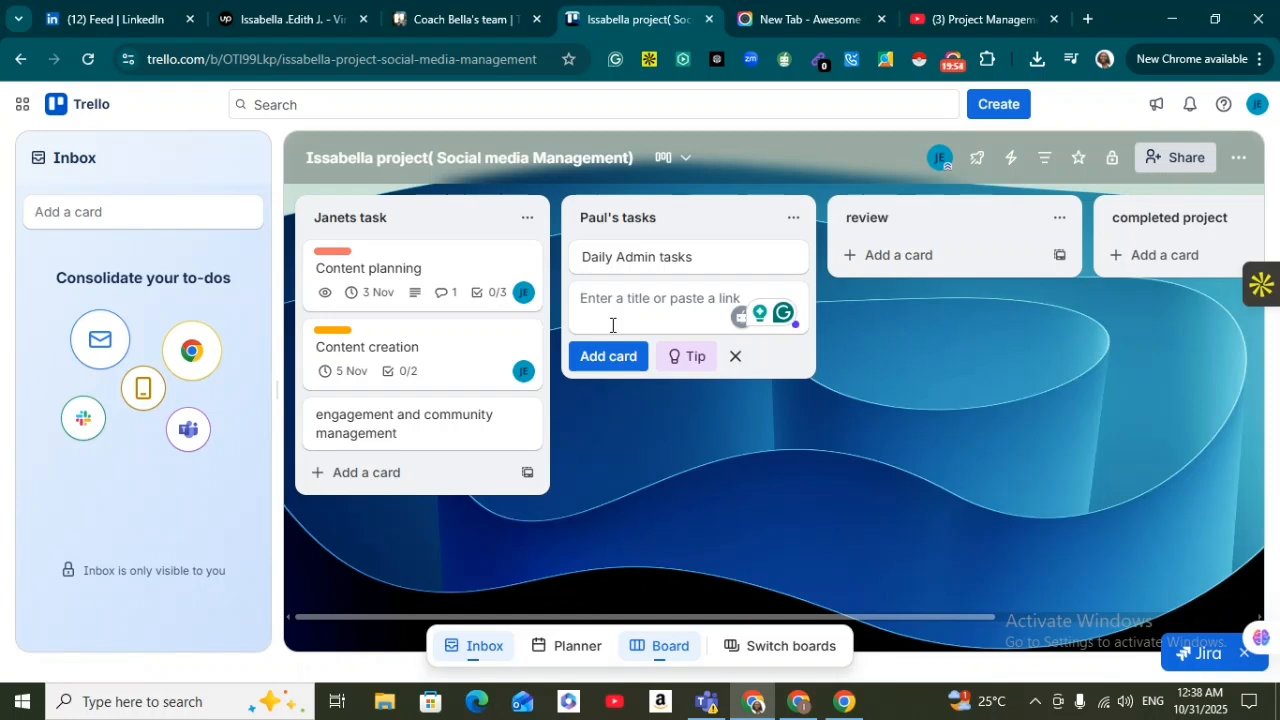
{"action": "type", "text": "Research work"}
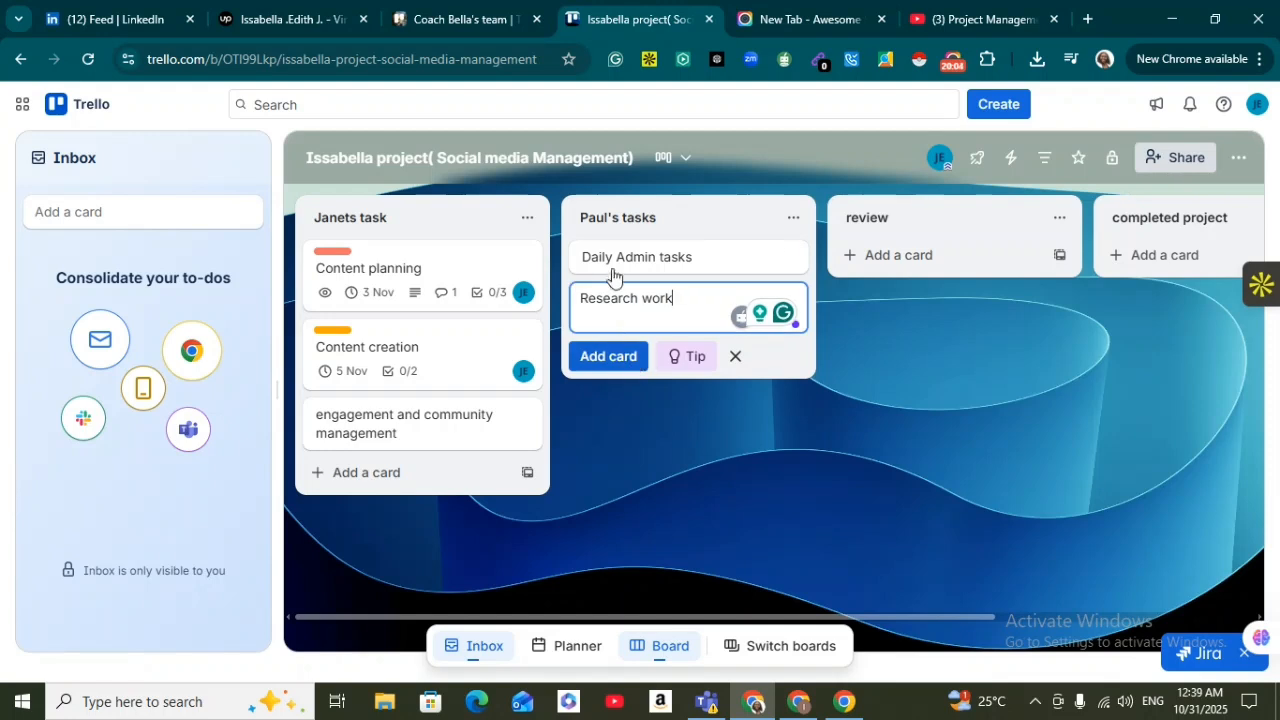
- Open the Daily Admin tasks card and apply the Urgent label
{"action": "double_click", "coordinate": [664, 267]}
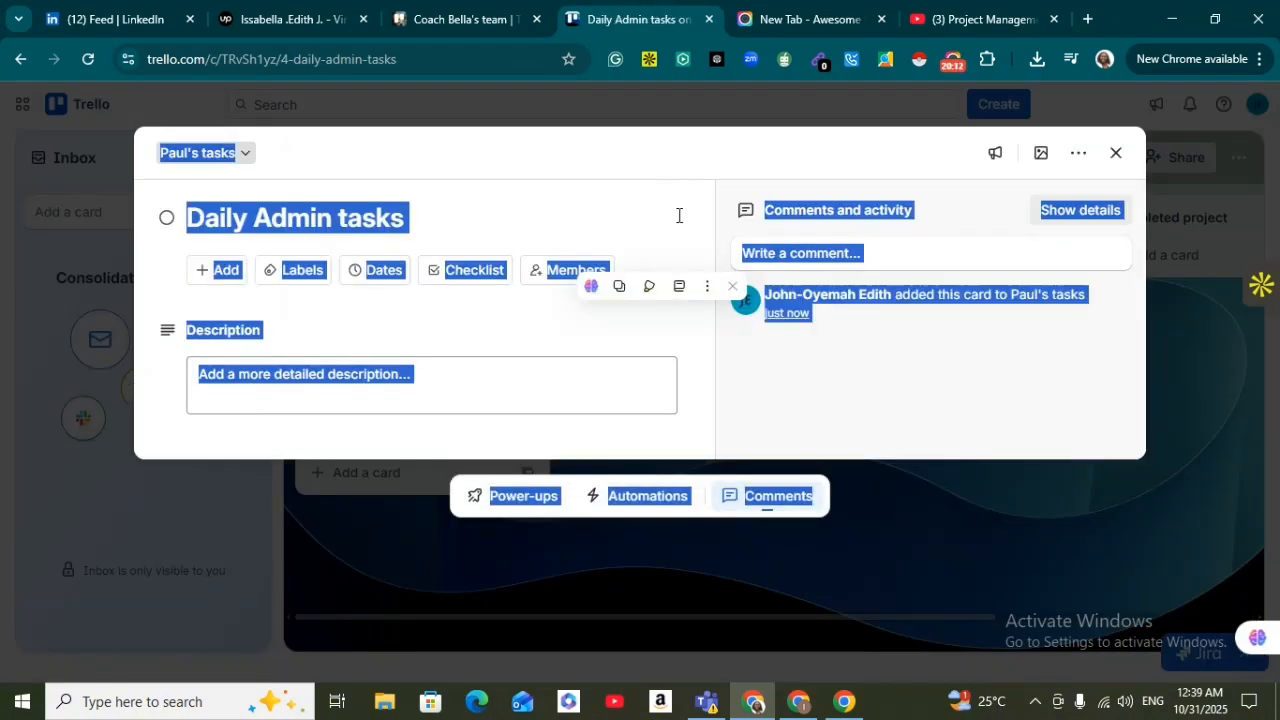
{"action": "left_click", "coordinate": [677, 218]}
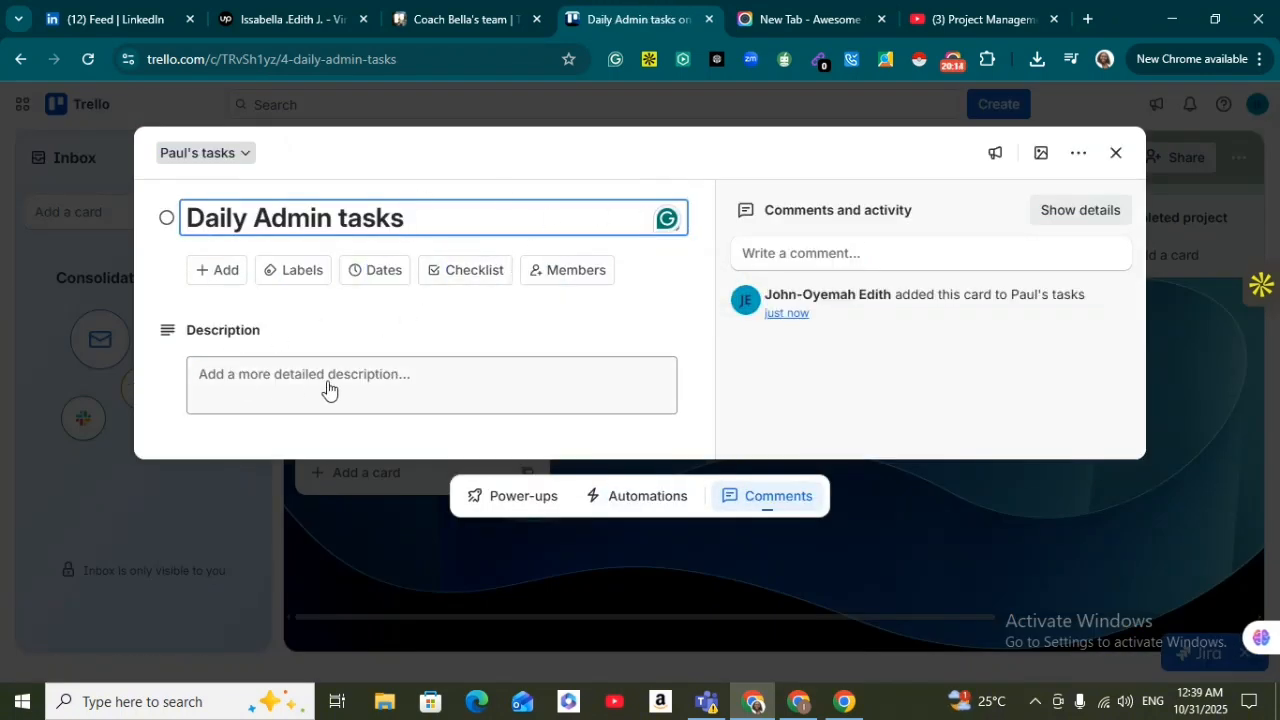
{"action": "left_click", "coordinate": [303, 278]}
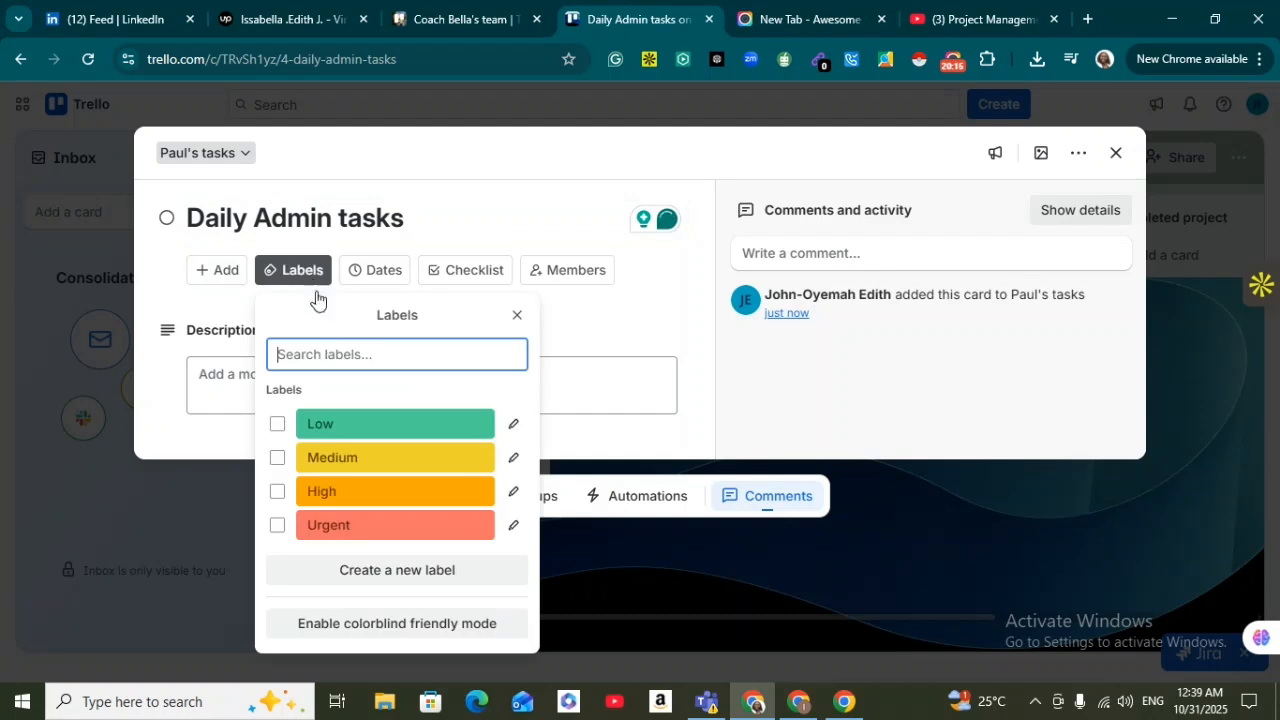
{"action": "left_click", "coordinate": [278, 526]}
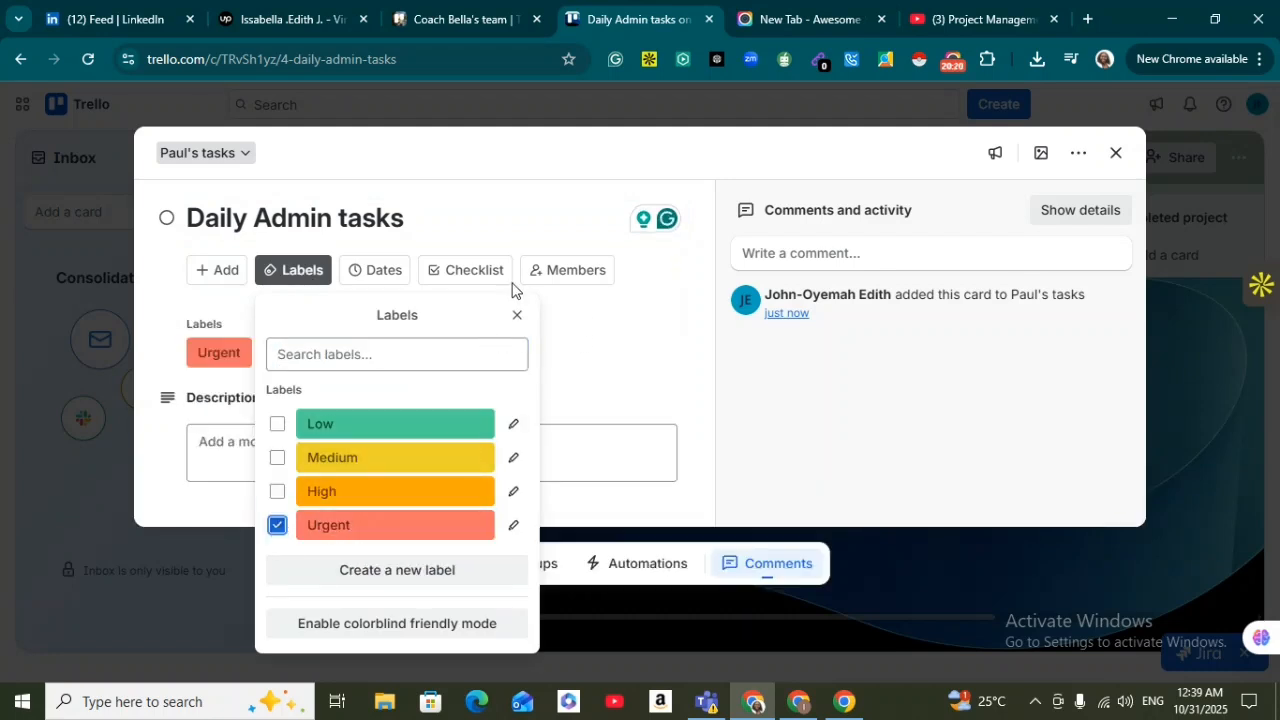
{"action": "left_click", "coordinate": [592, 357]}
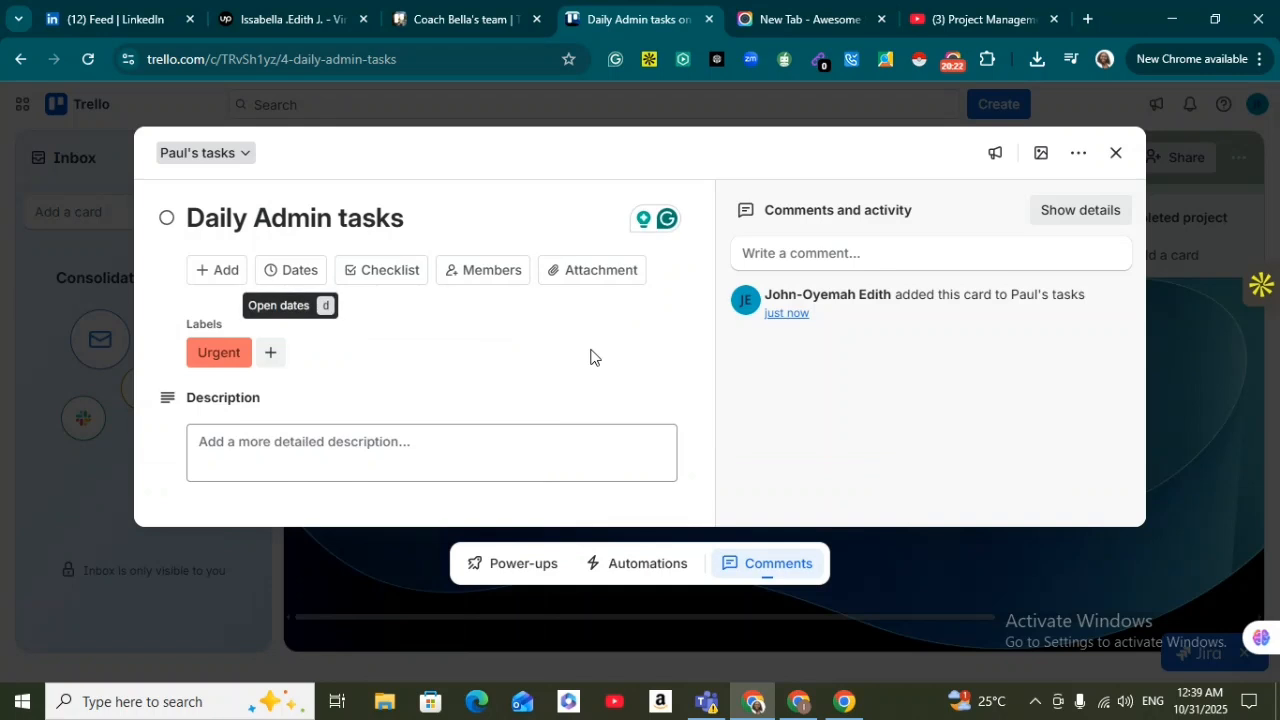
- Set the Daily Admin tasks card's due date to 03/11/2025 at 10:00, with a reminder 1 day before
{"action": "left_click", "coordinate": [292, 268]}
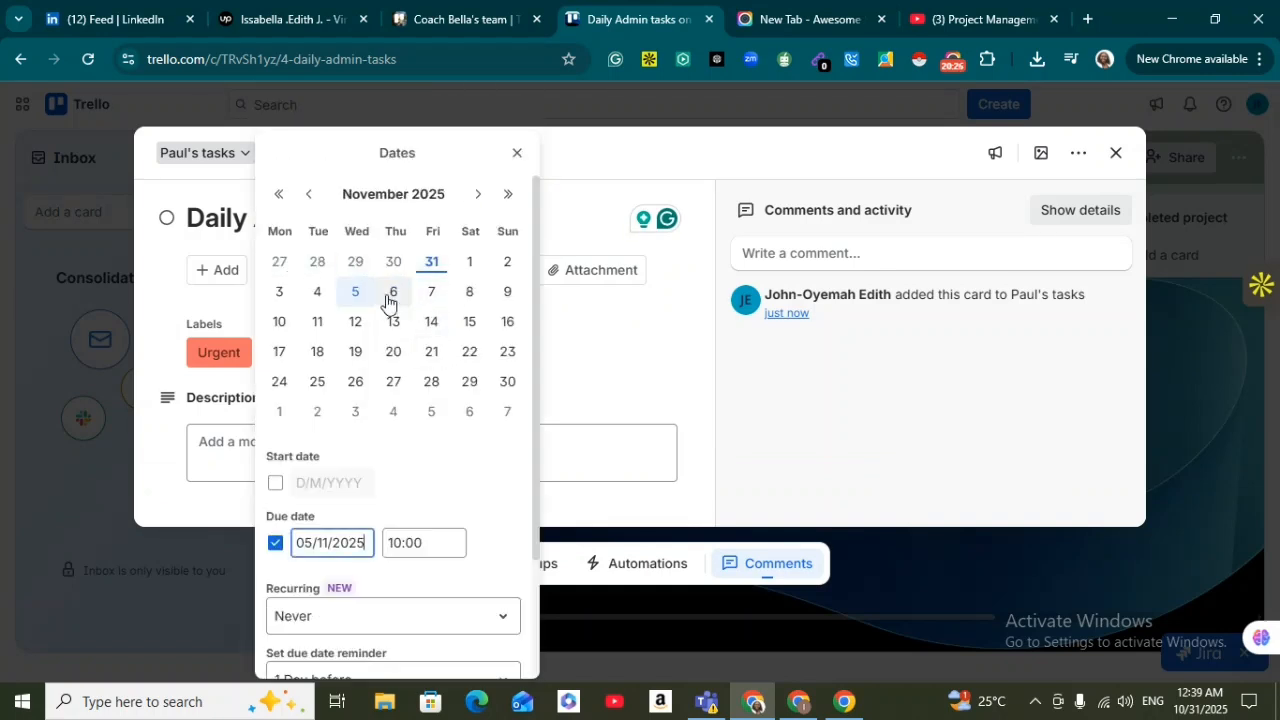
{"action": "left_click", "coordinate": [286, 297]}
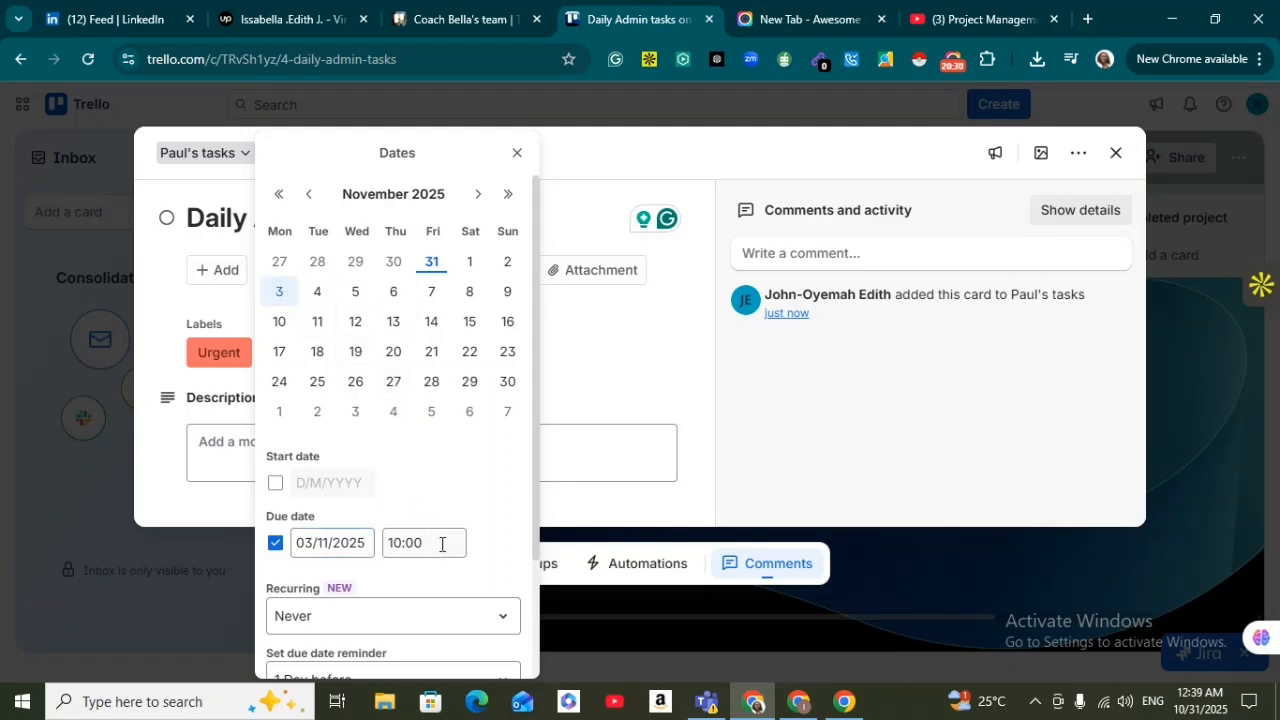
{"action": "scroll", "coordinate": [537, 498], "scroll_direction": "down", "scroll_amount": 3}
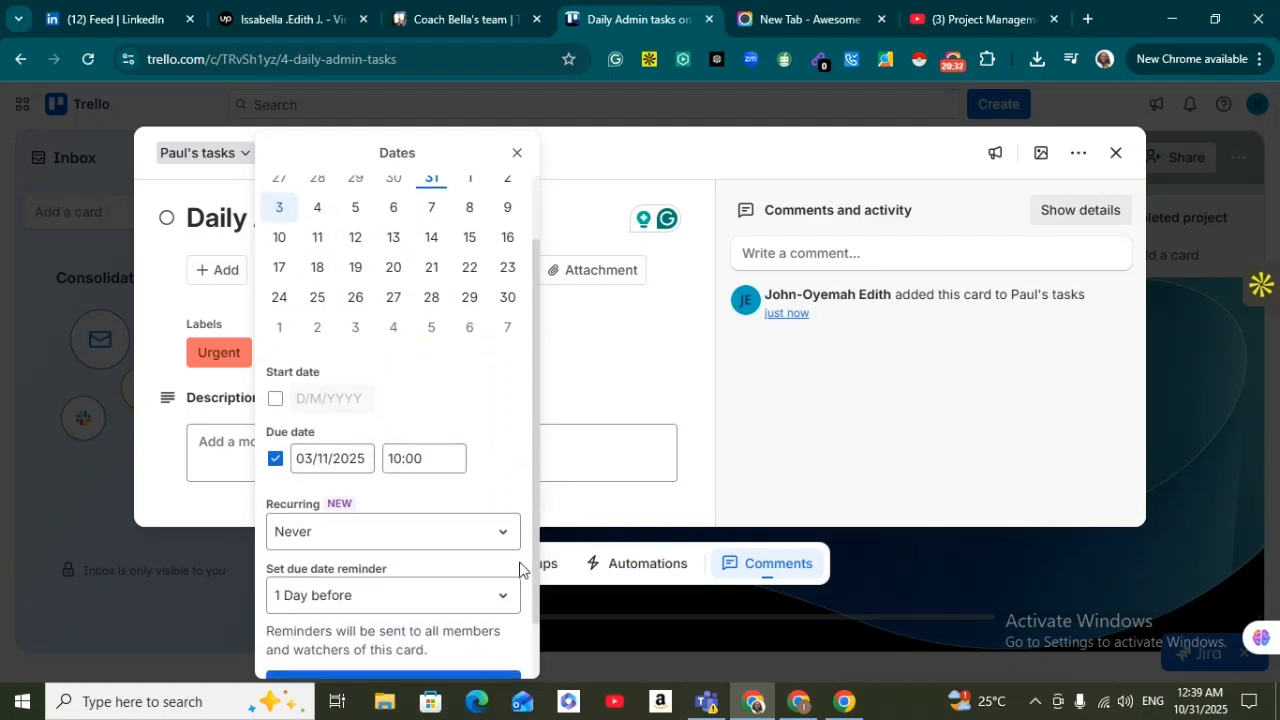
{"action": "left_click", "coordinate": [400, 614]}
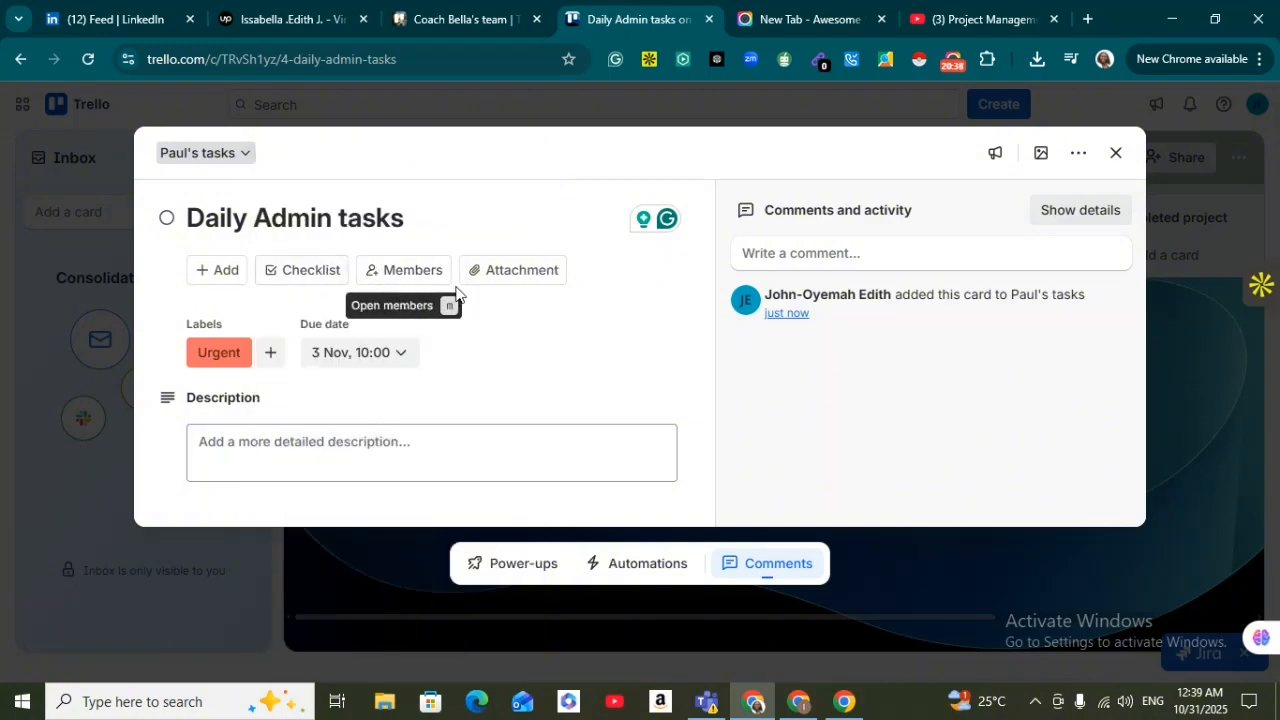
- Assign the board owner as a member of the Daily Admin tasks card
{"action": "left_click", "coordinate": [400, 279]}
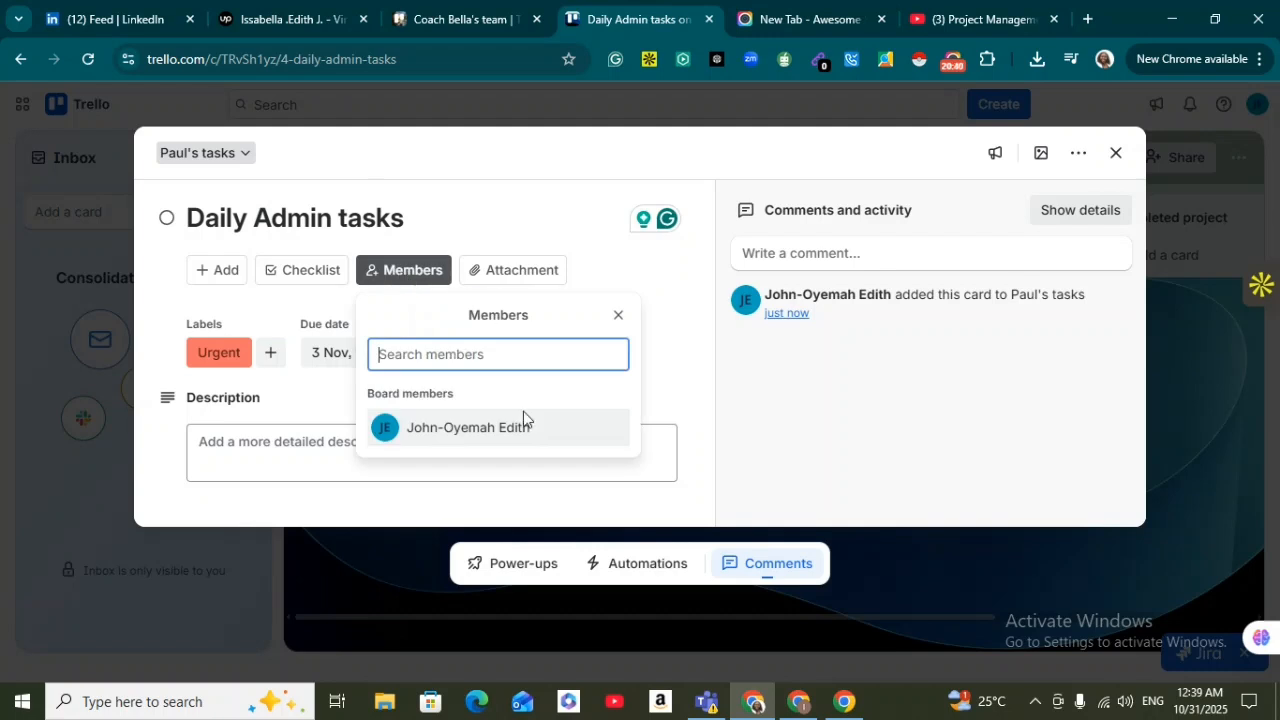
{"action": "left_click", "coordinate": [504, 430]}
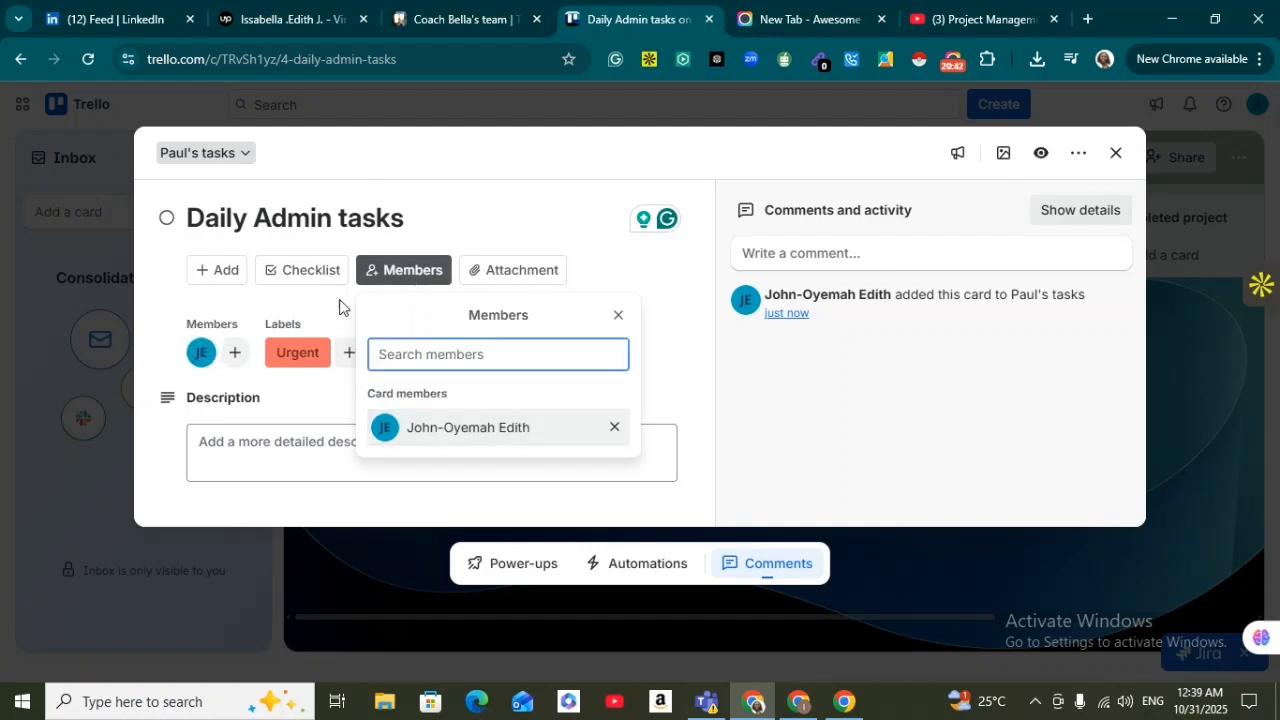
{"action": "left_click", "coordinate": [660, 370]}
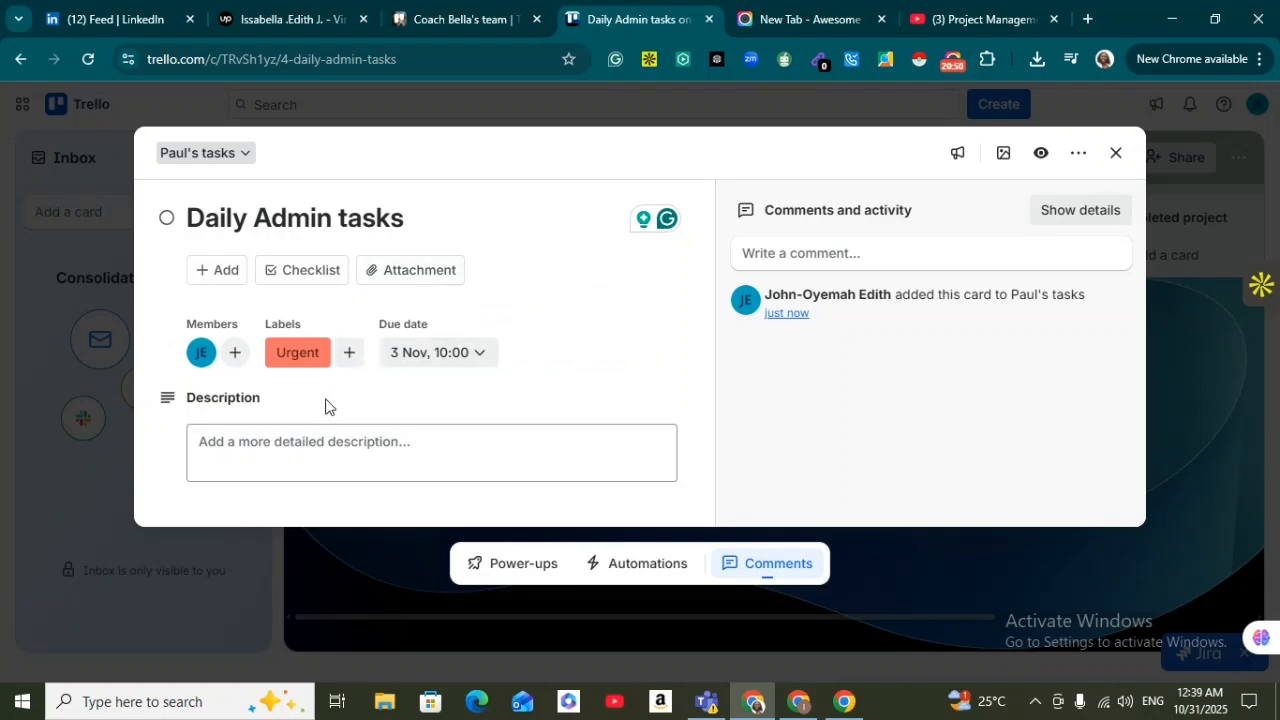
- Add a checklist titled "Check and respond to clients email" to the Daily Admin tasks card
{"action": "left_click", "coordinate": [292, 272]}
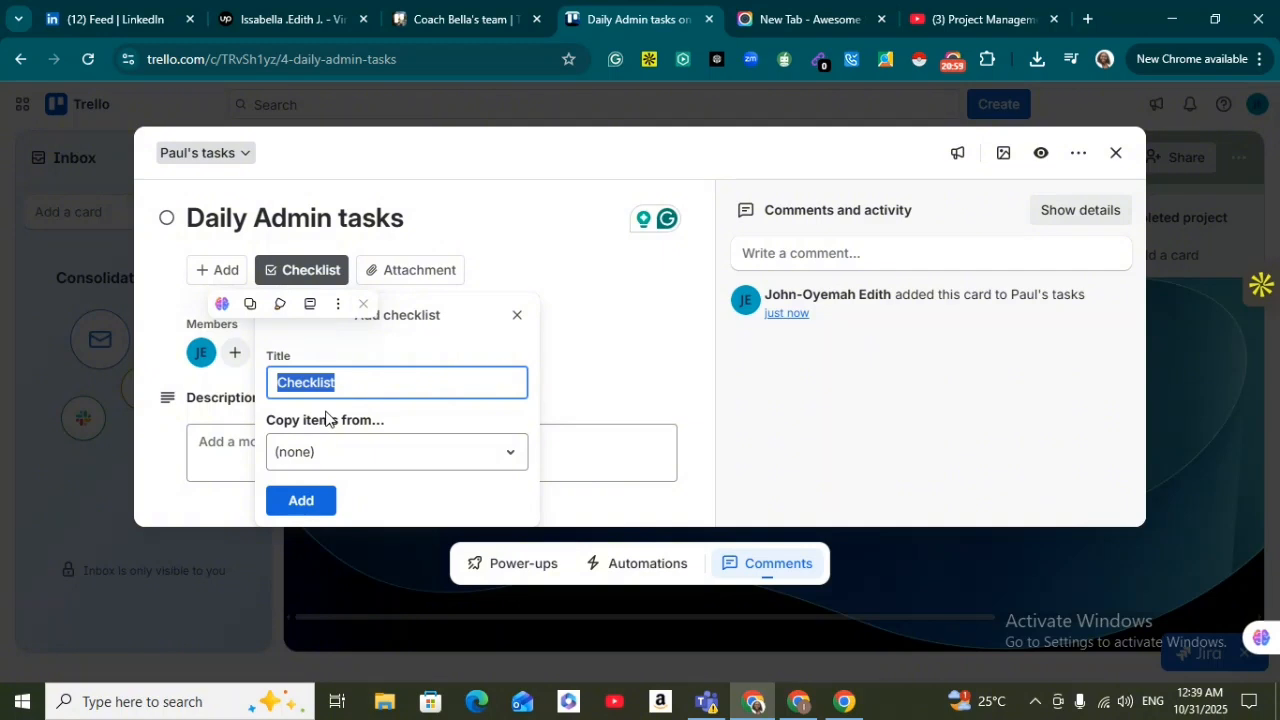
{"action": "type", "text": "Chec"}
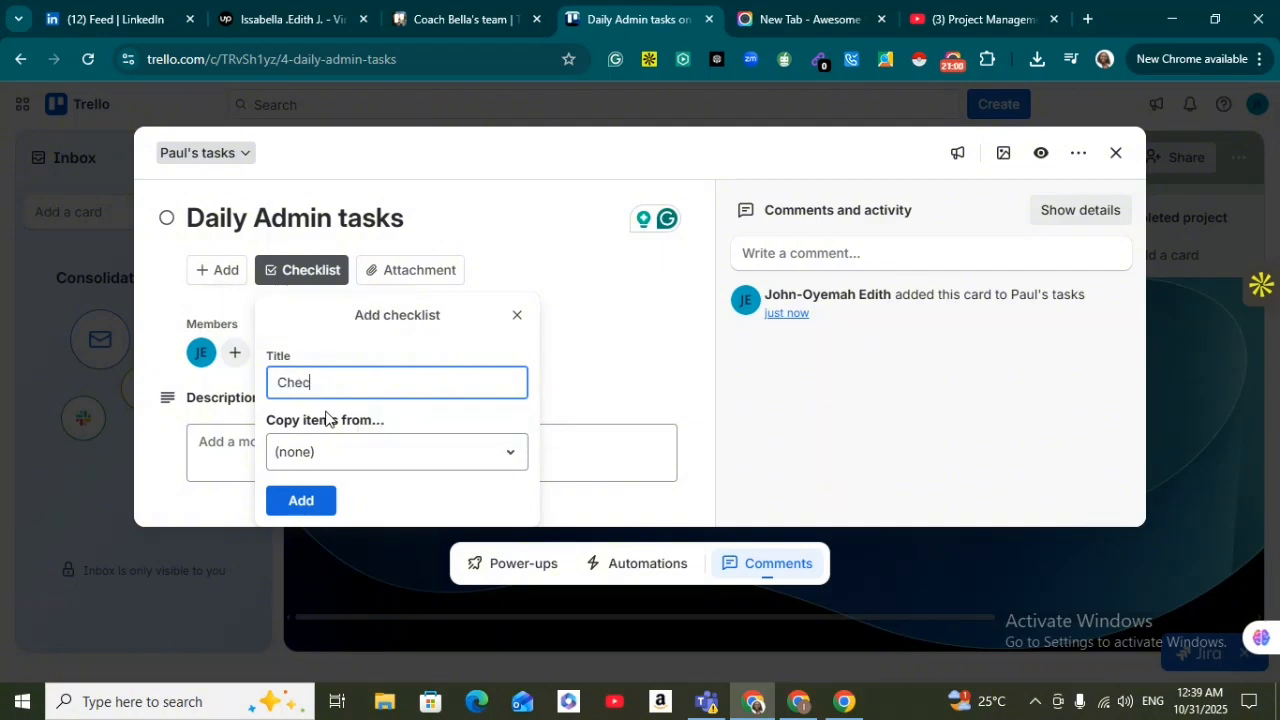
{"action": "type", "text": "k and respond to clients"}
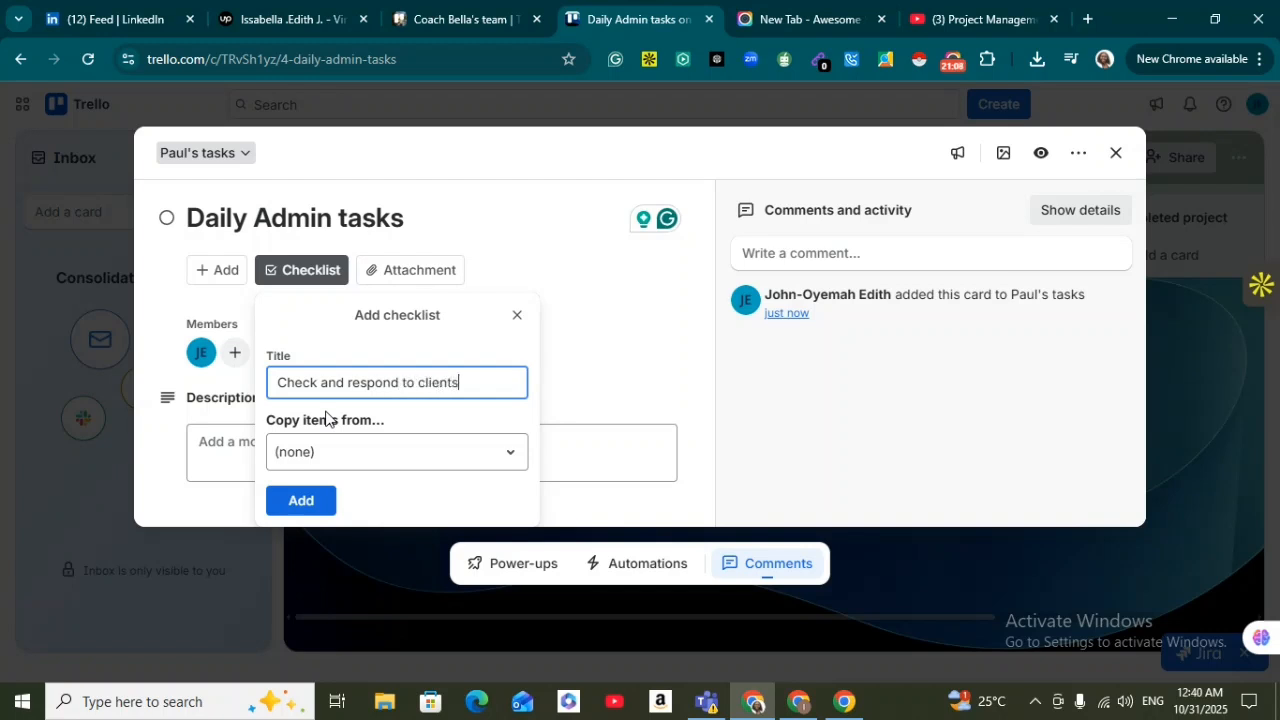
{"action": "type", "text": " email"}
{"action": "key", "text": "Return"}
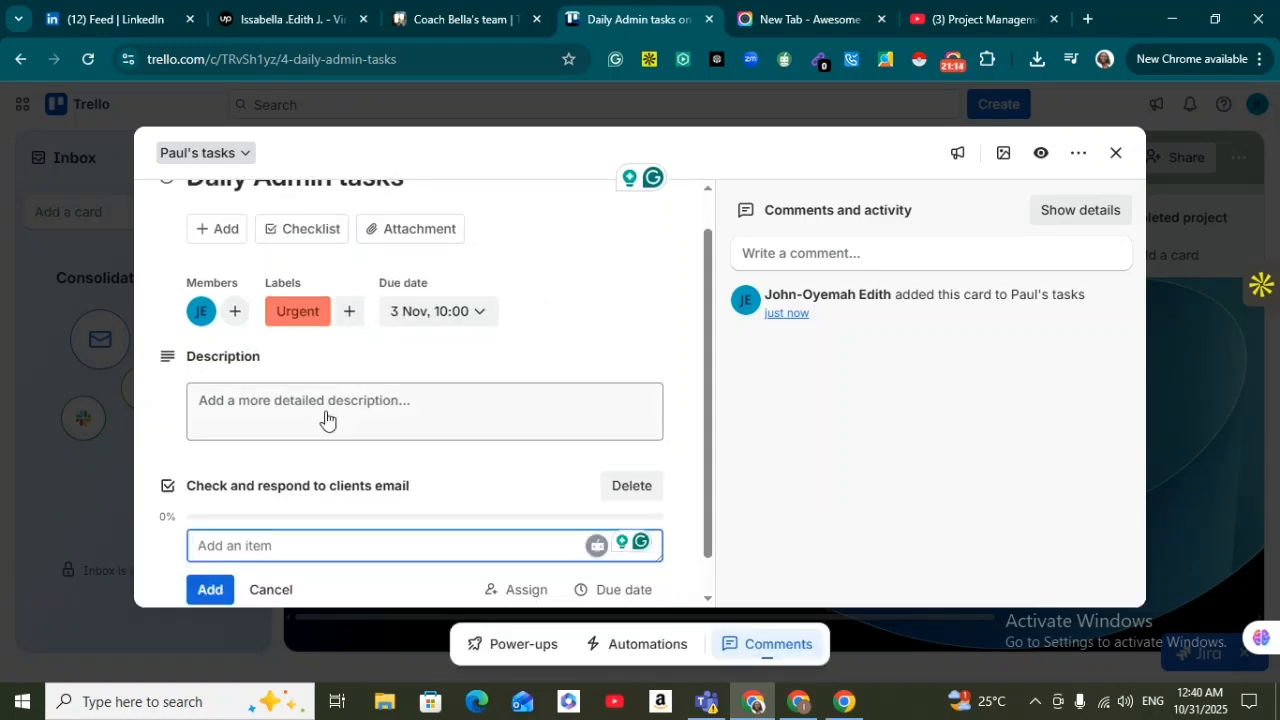
- Add the checklist items "organize inbox" and "review and update client calendar"
{"action": "type", "text": "orga"}
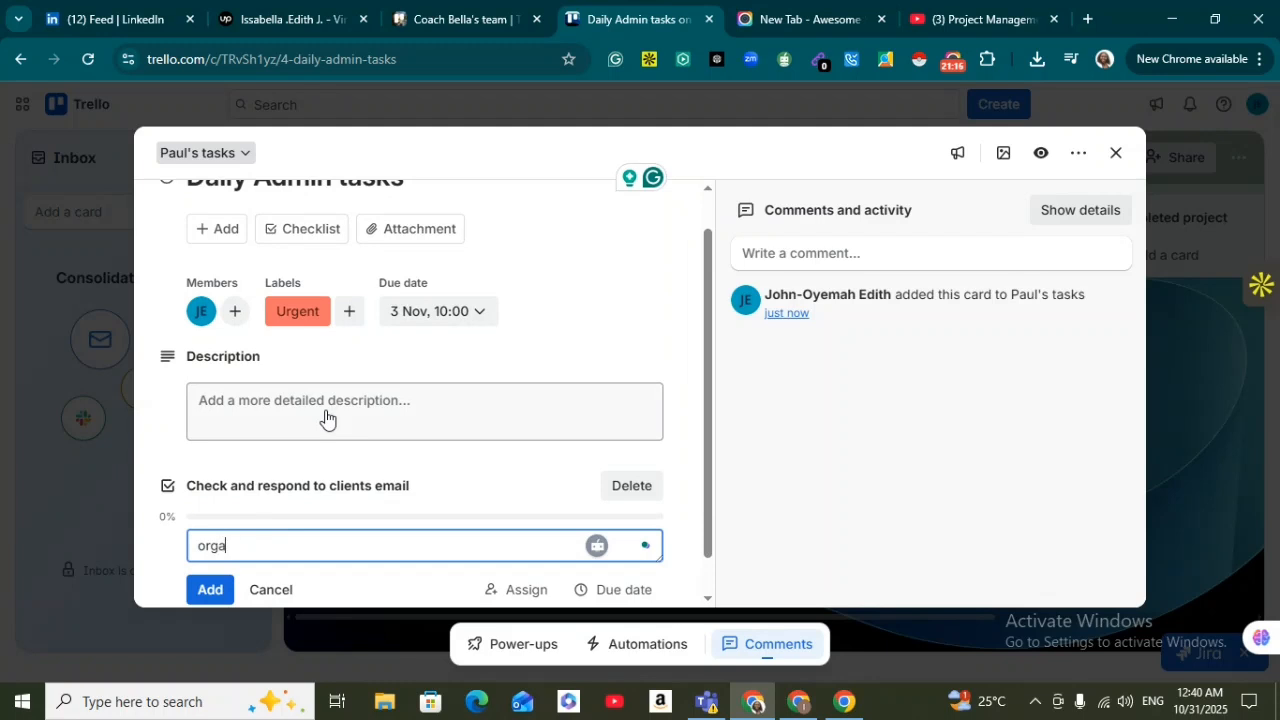
{"action": "type", "text": "nize inbox"}
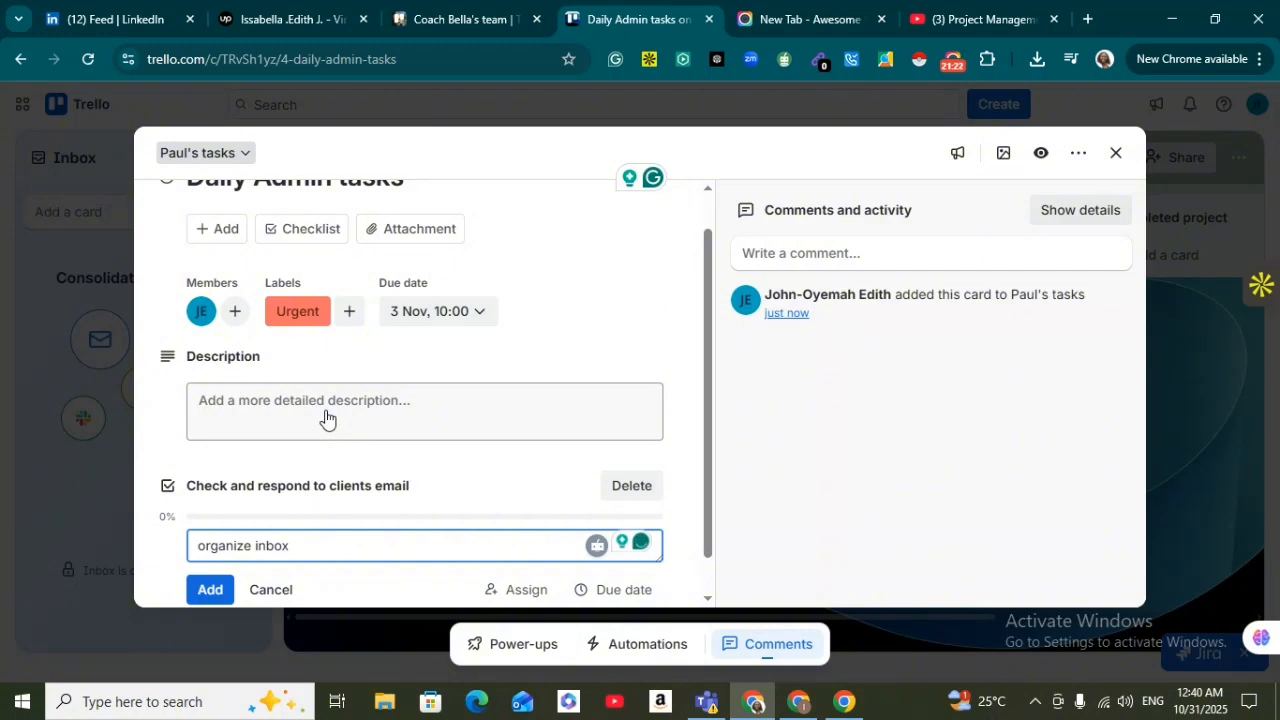
{"action": "key", "text": "Return"}
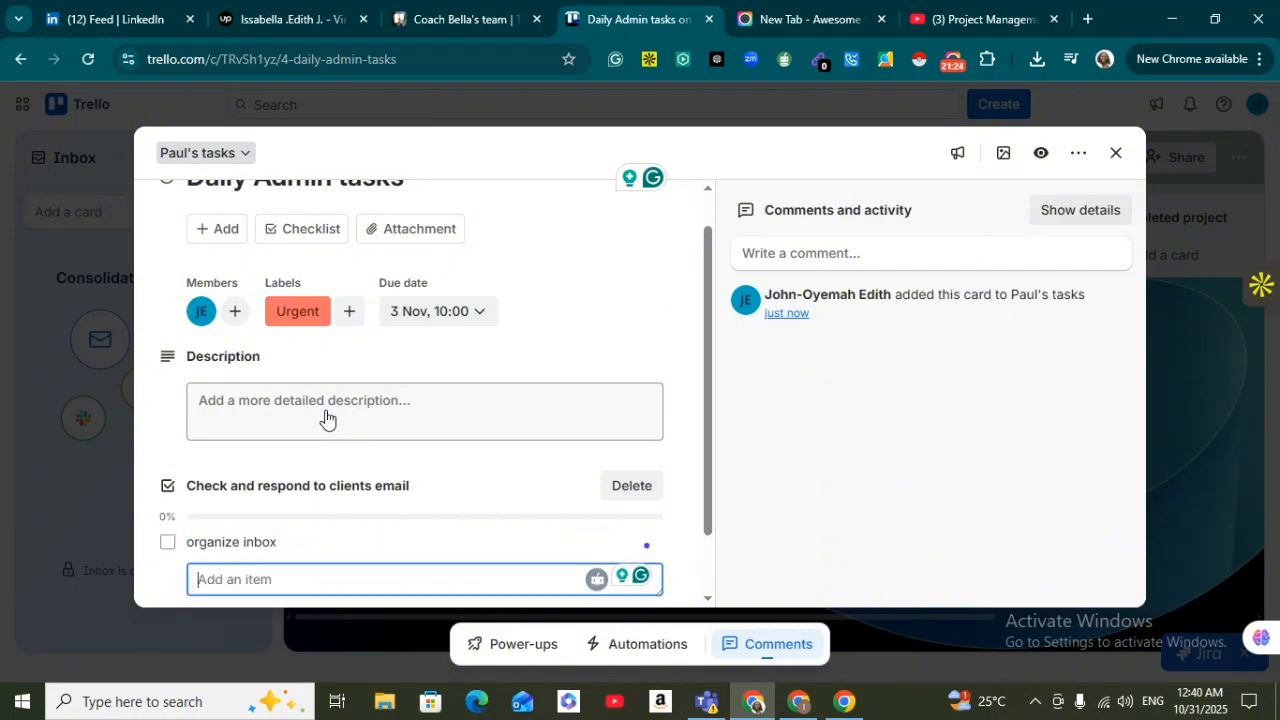
{"action": "type", "text": "review an"}
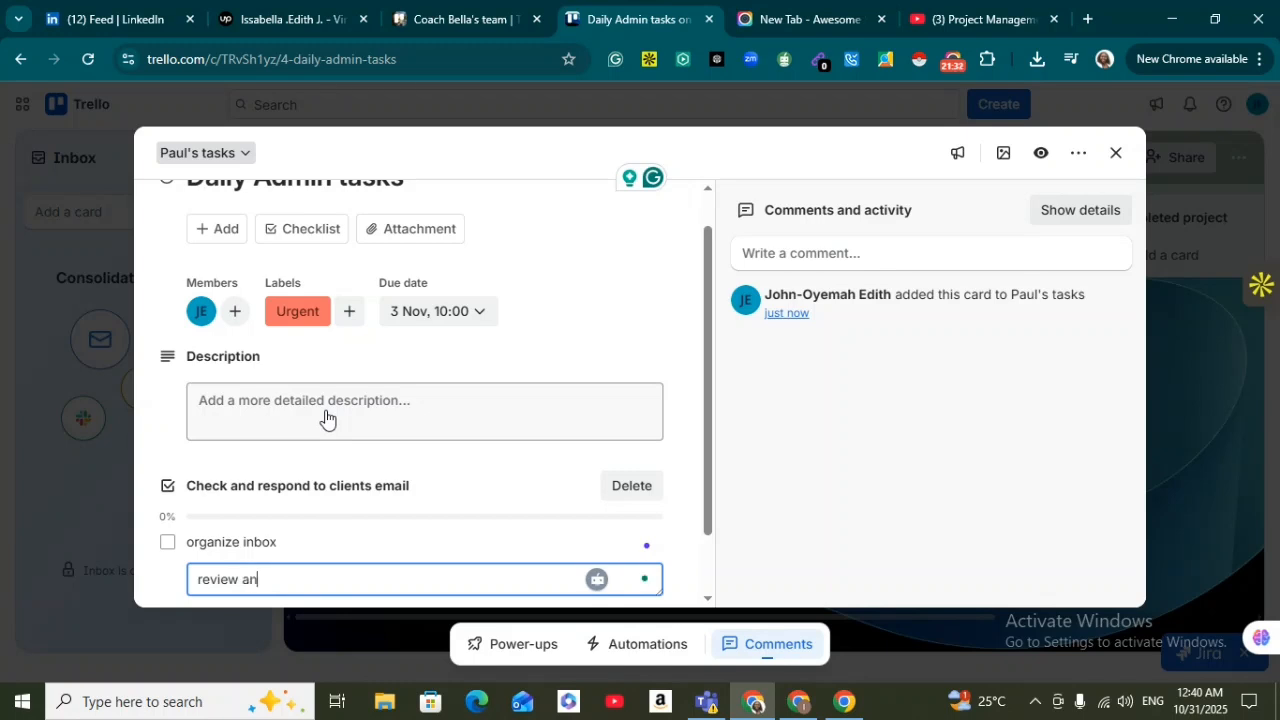
{"action": "type", "text": "d update client calendar"}
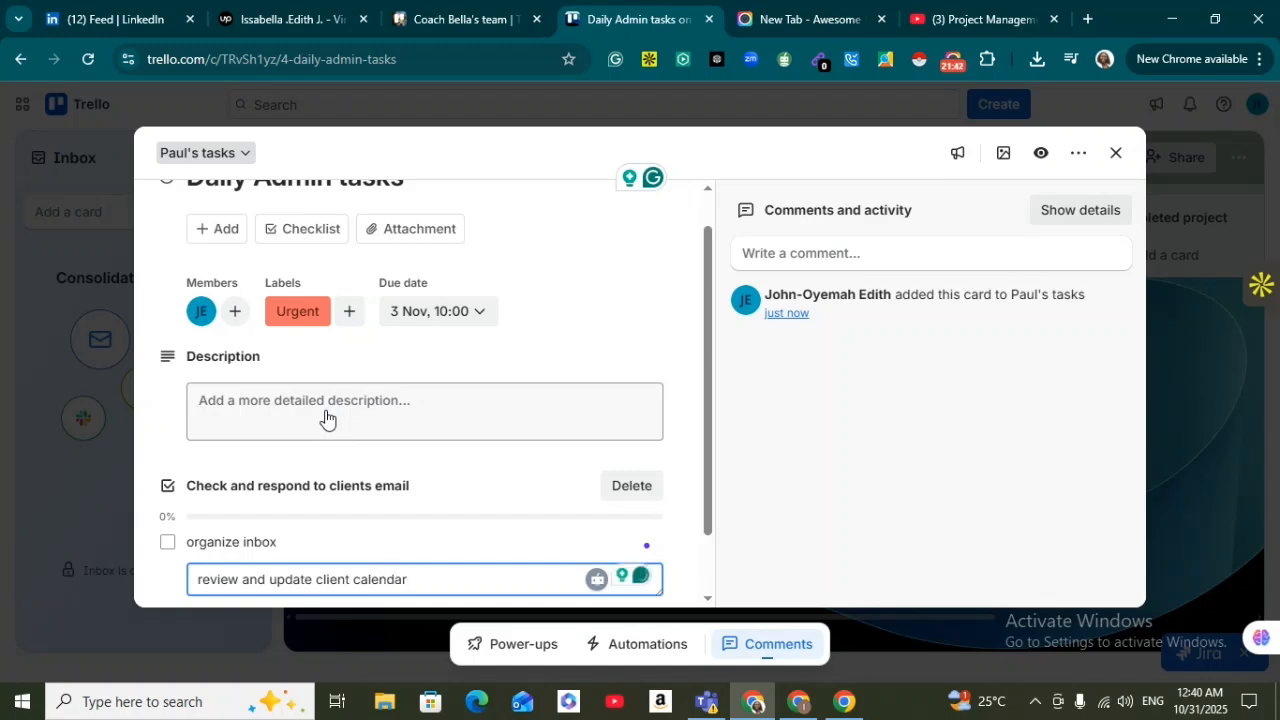
{"action": "key", "text": "Return"}
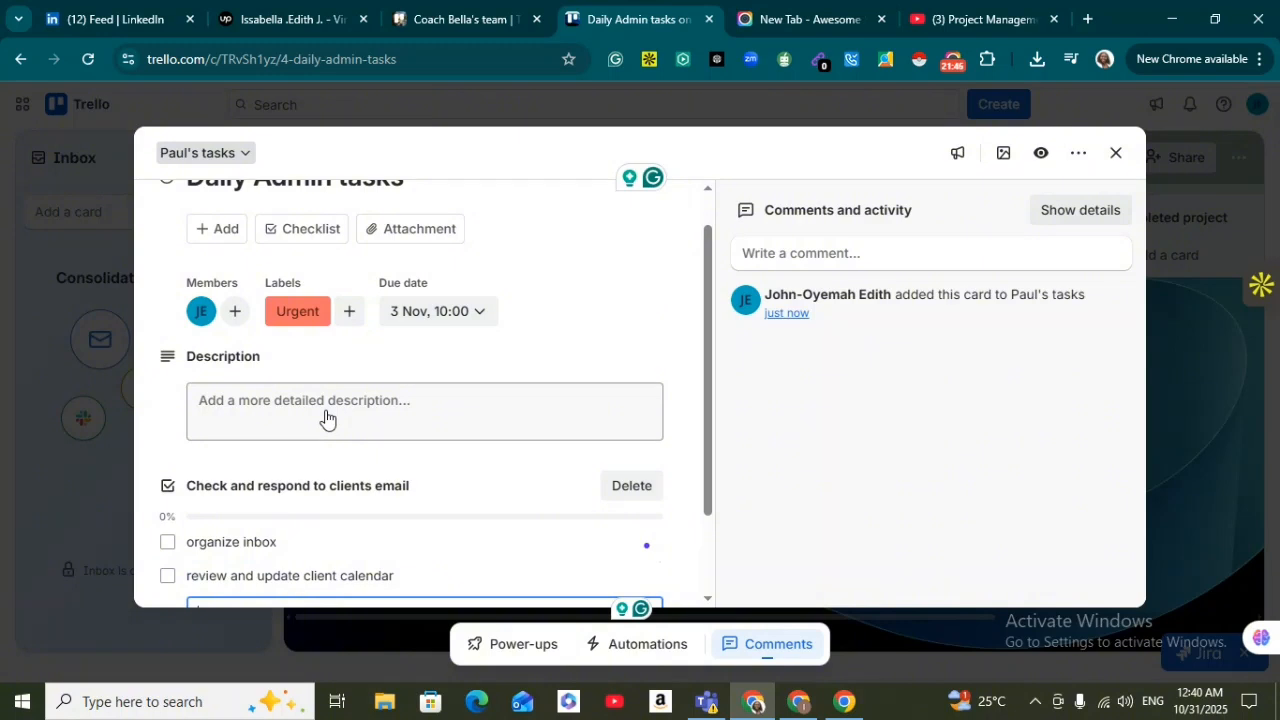
- Draft a third checklist item reading "prepare daily task summary for the client"
{"action": "type", "text": "prepa"}
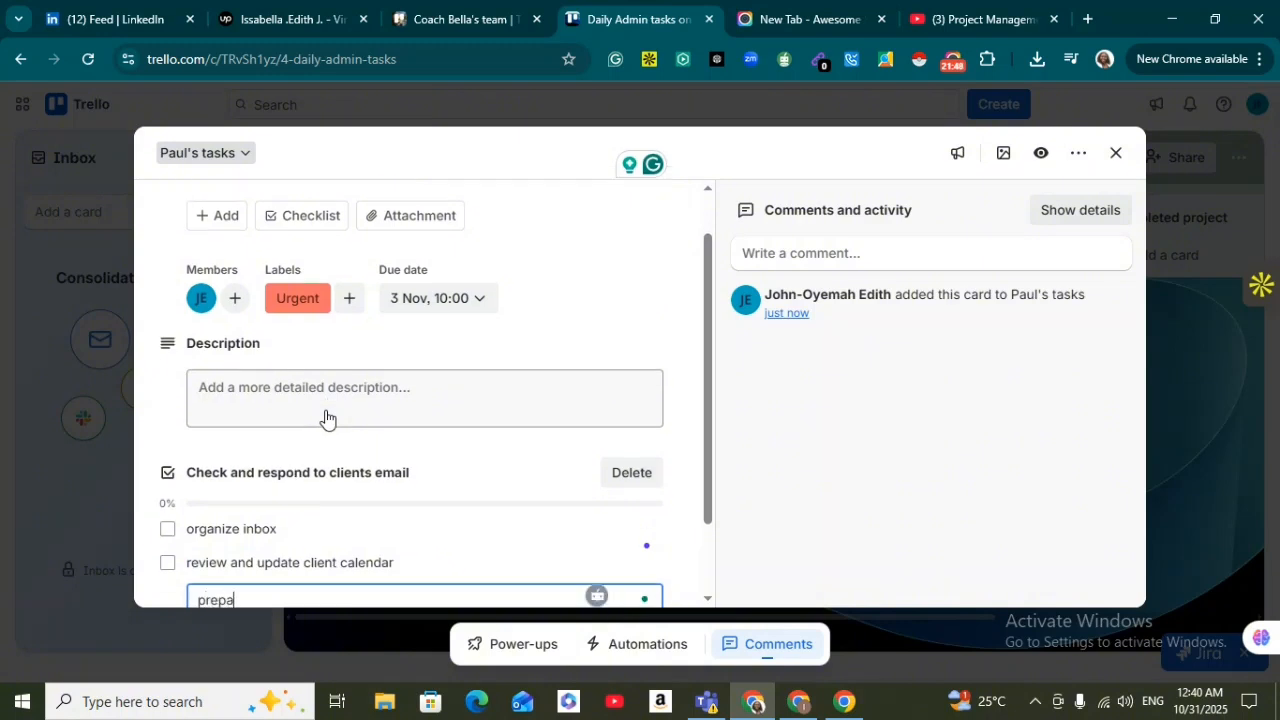
{"action": "type", "text": "re d"}
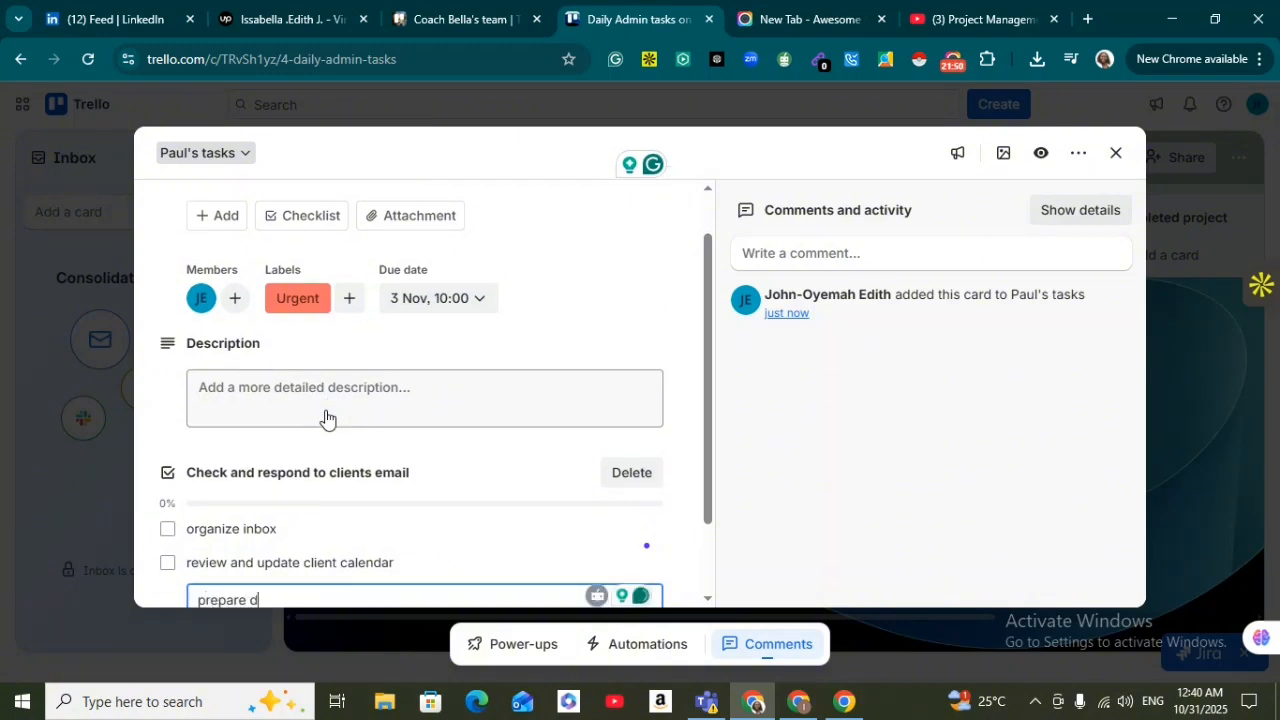
{"action": "type", "text": "aily tas"}
{"action": "type", "text": "k si"}
{"action": "type", "text": "mmary"}
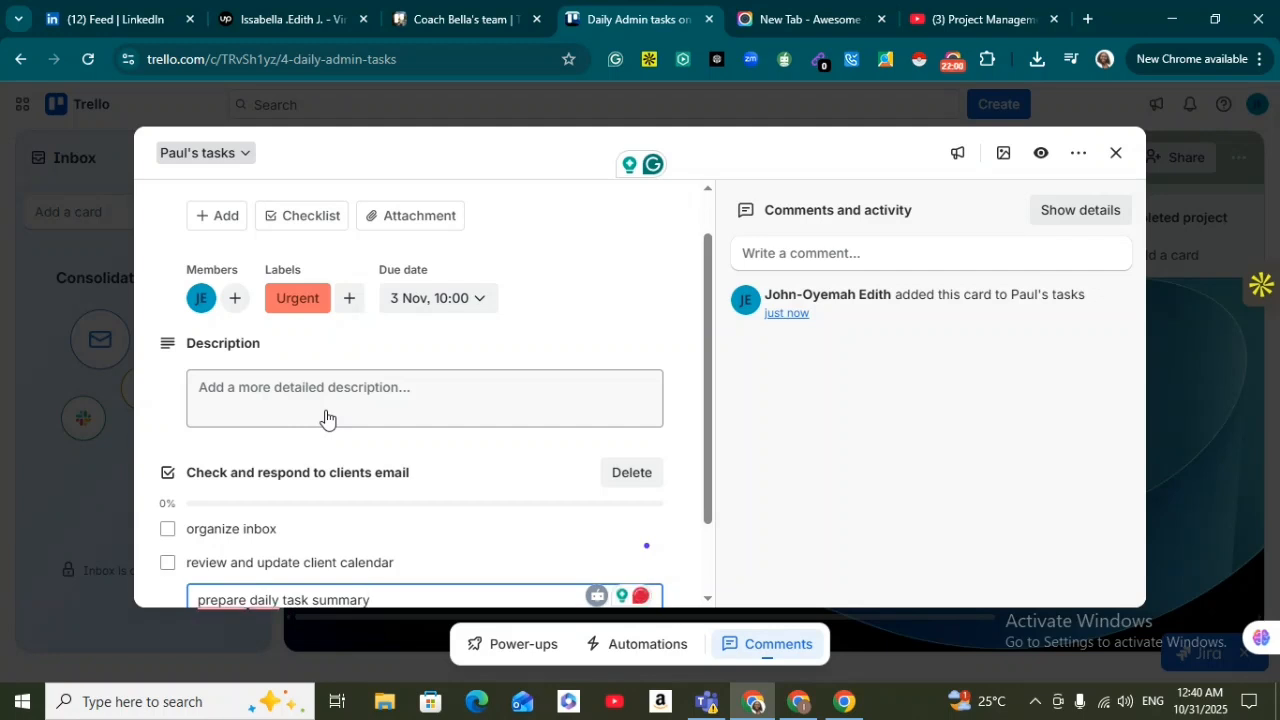
{"action": "type", "text": " for the client"}
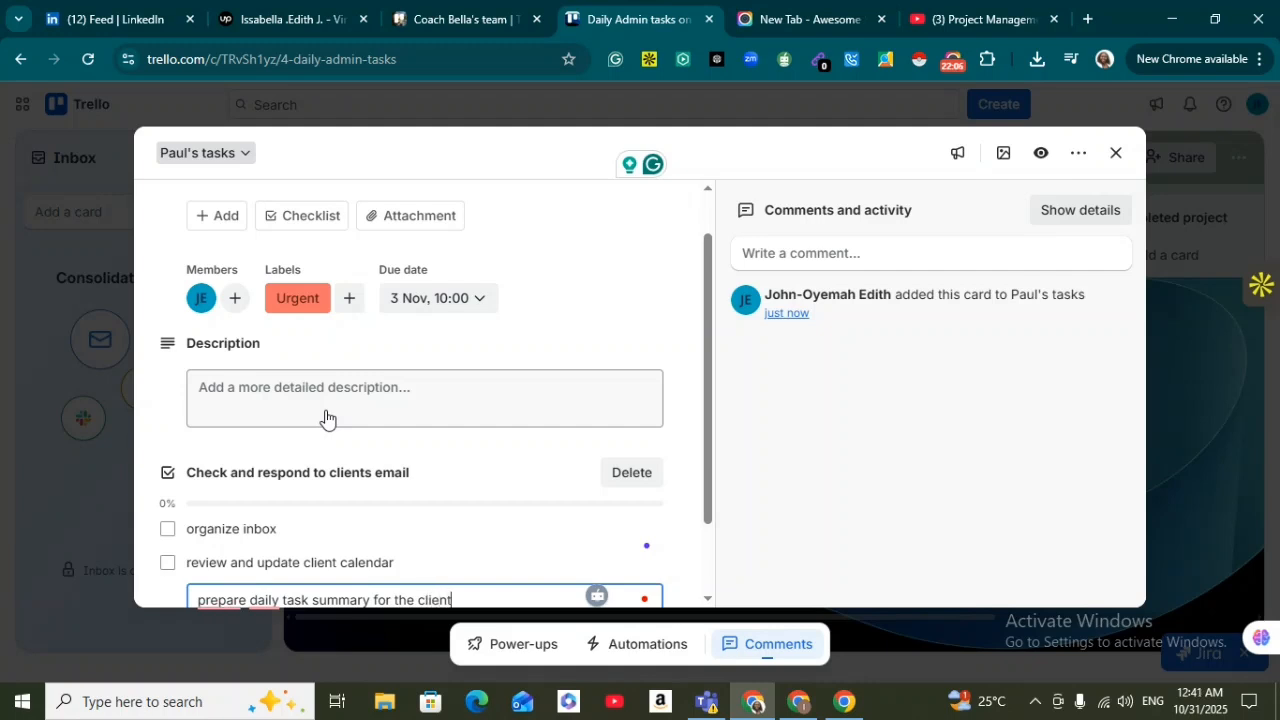
- Close the Daily Admin tasks card and move the Content planning card to the review list
{"action": "left_click", "coordinate": [947, 65]}
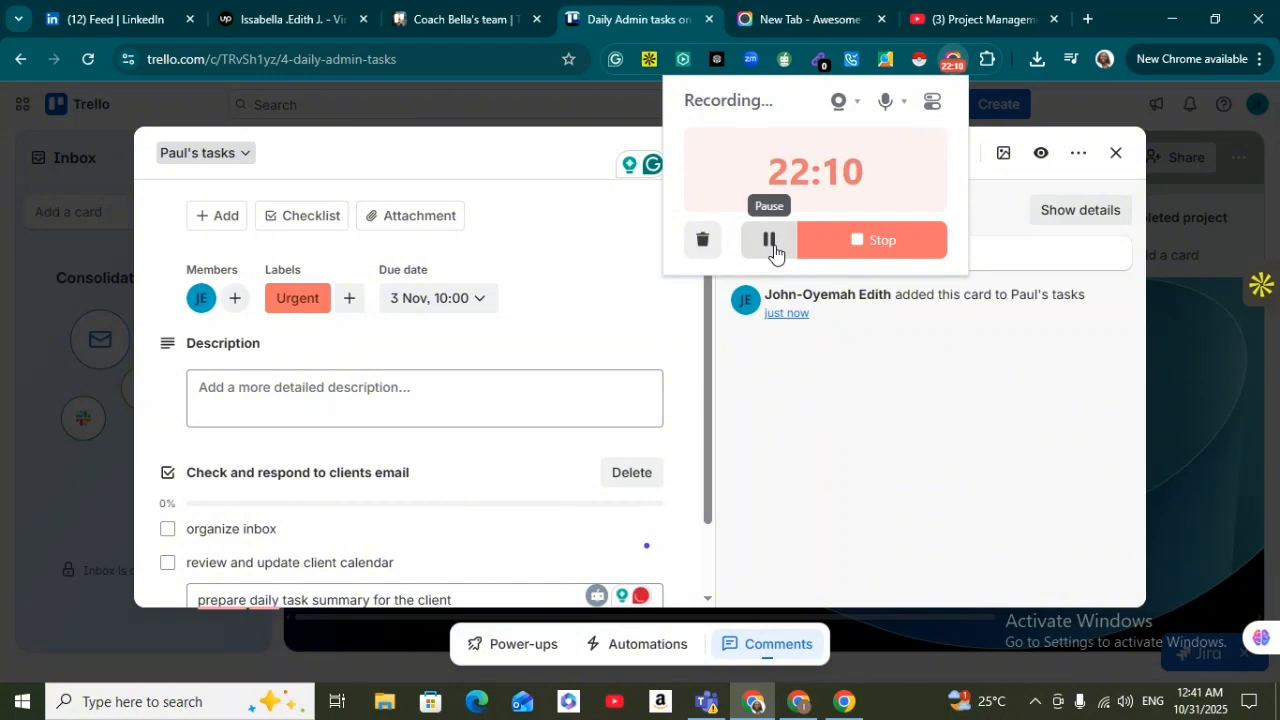
{"action": "left_click", "coordinate": [882, 152]}
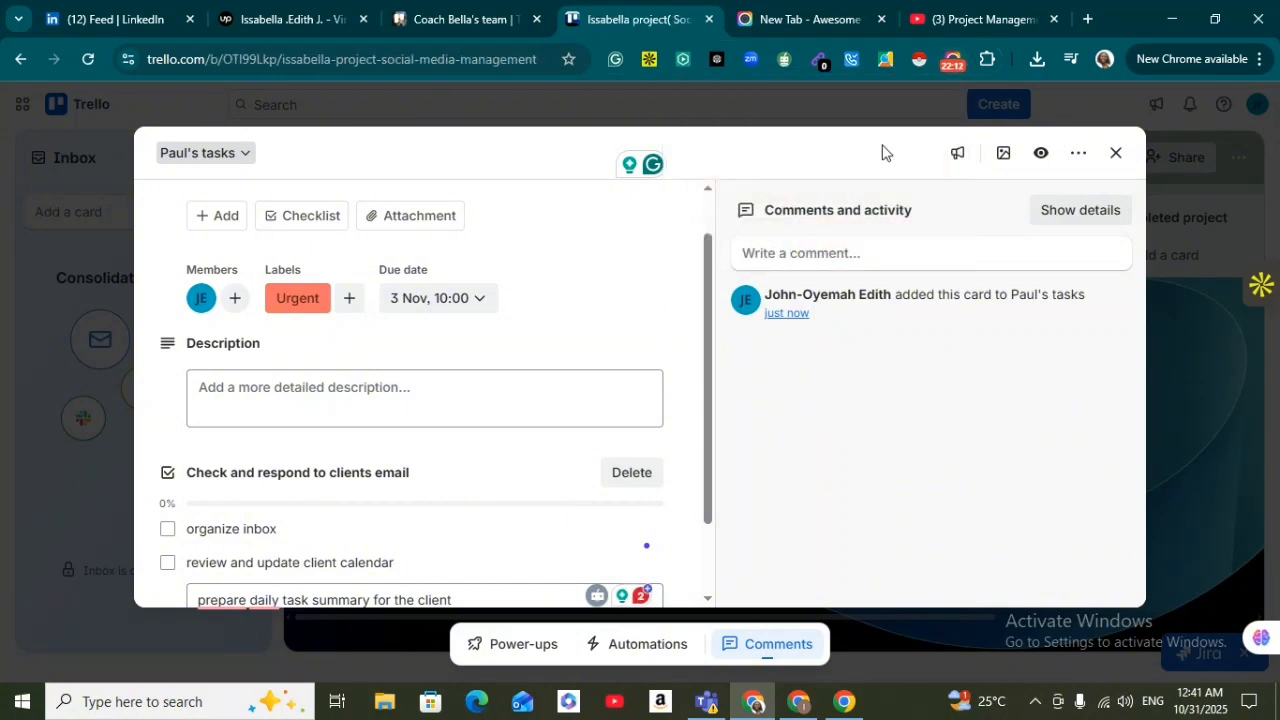
{"action": "key", "text": "Escape"}
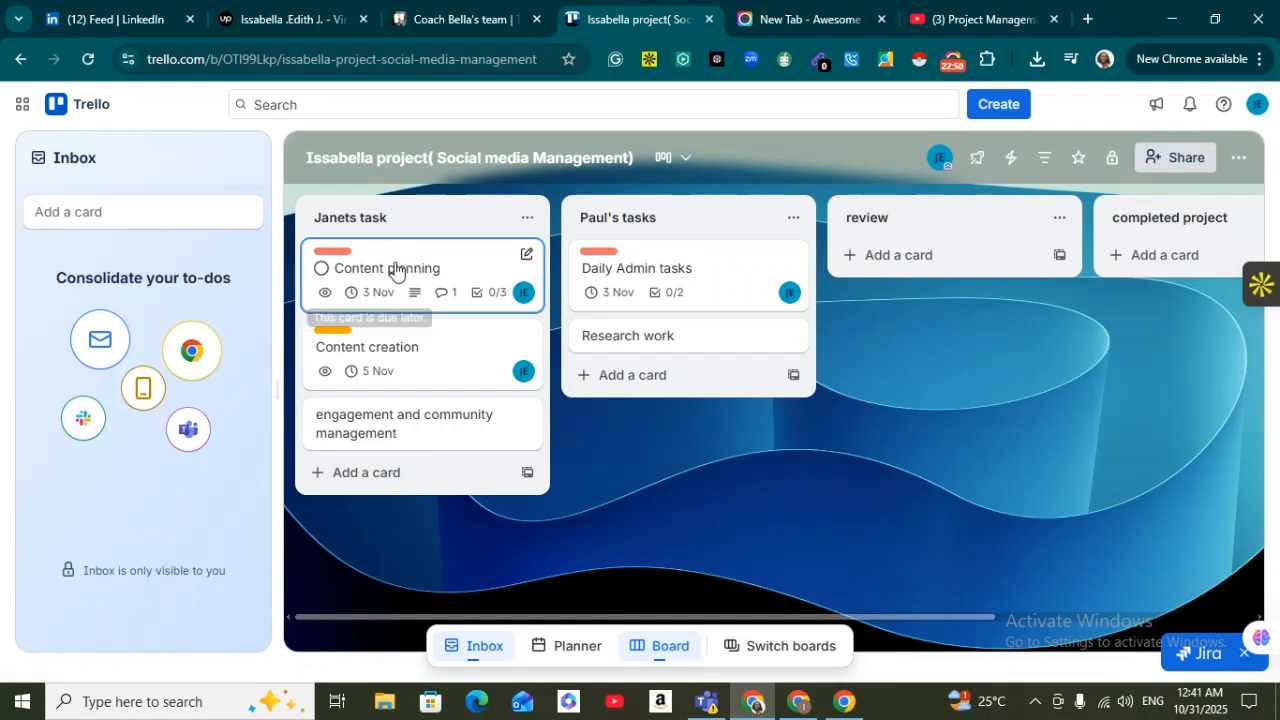
{"action": "left_click_drag", "start_coordinate": [394, 271], "coordinate": [915, 252]}
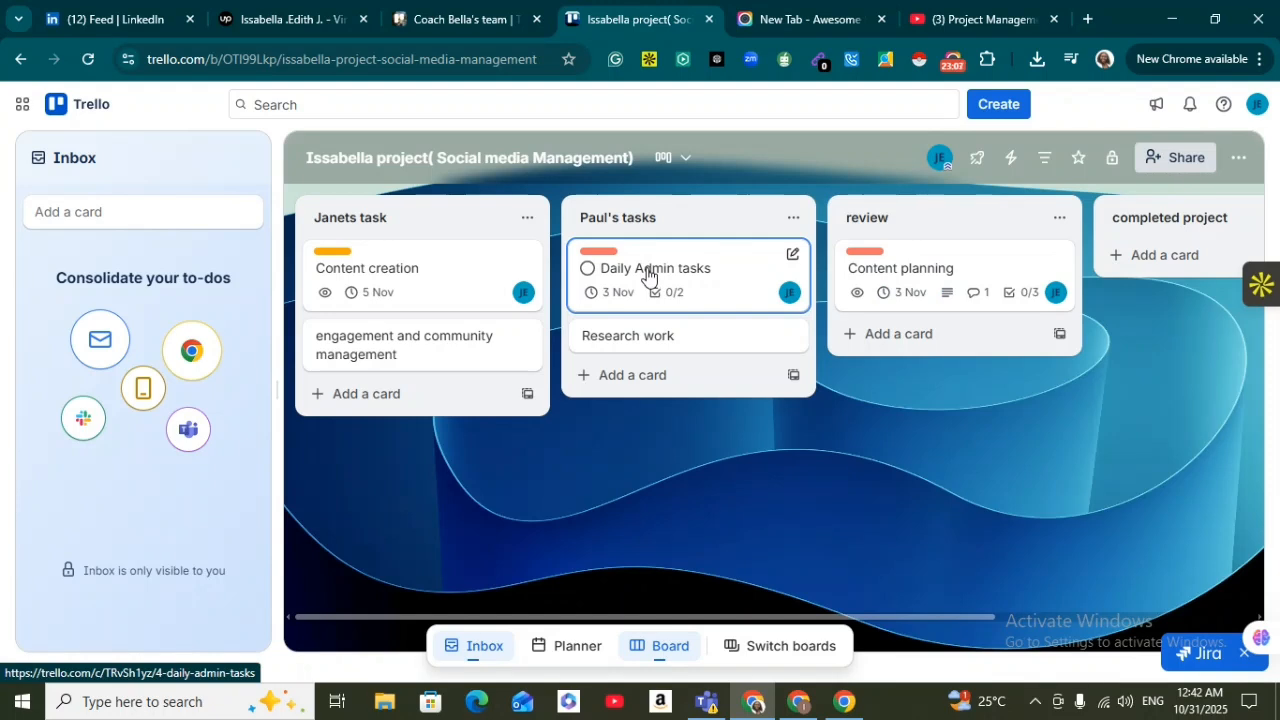
- Move the Daily Admin tasks card to the completed project list and back to the second team member's task list
{"action": "left_click_drag", "start_coordinate": [650, 274], "coordinate": [1002, 255]}
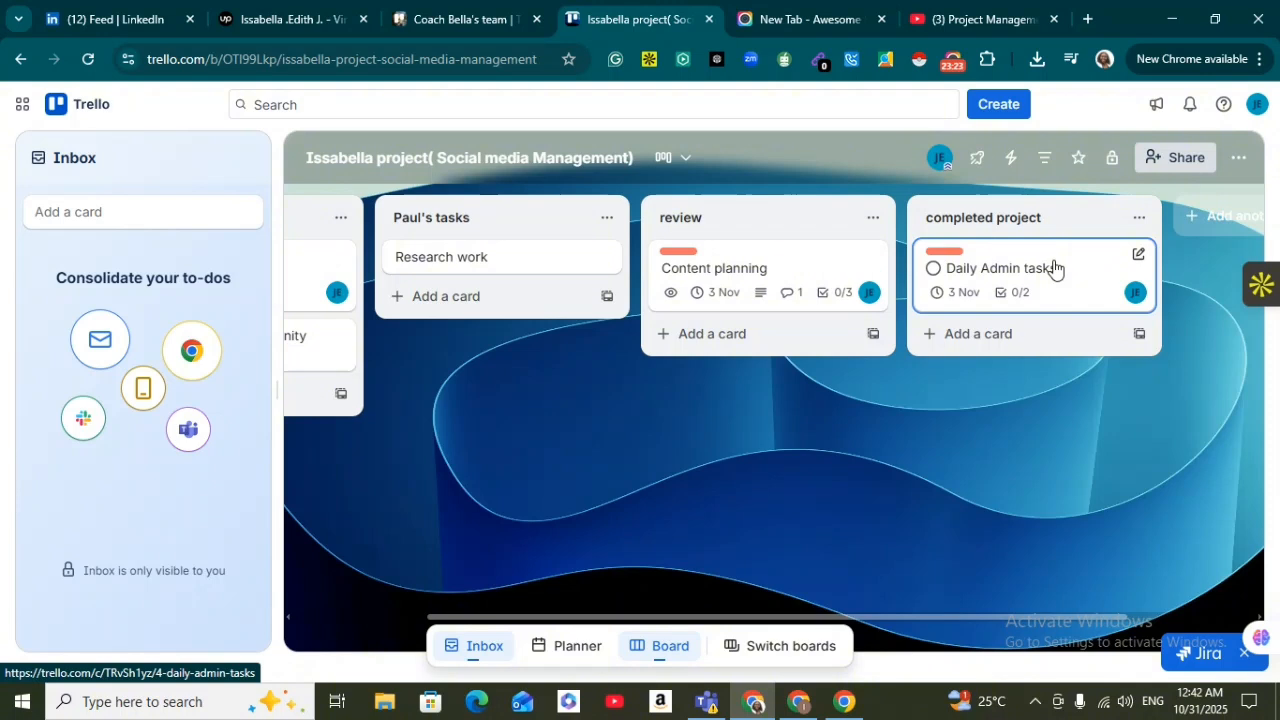
{"action": "left_click_drag", "start_coordinate": [1046, 270], "coordinate": [529, 269]}
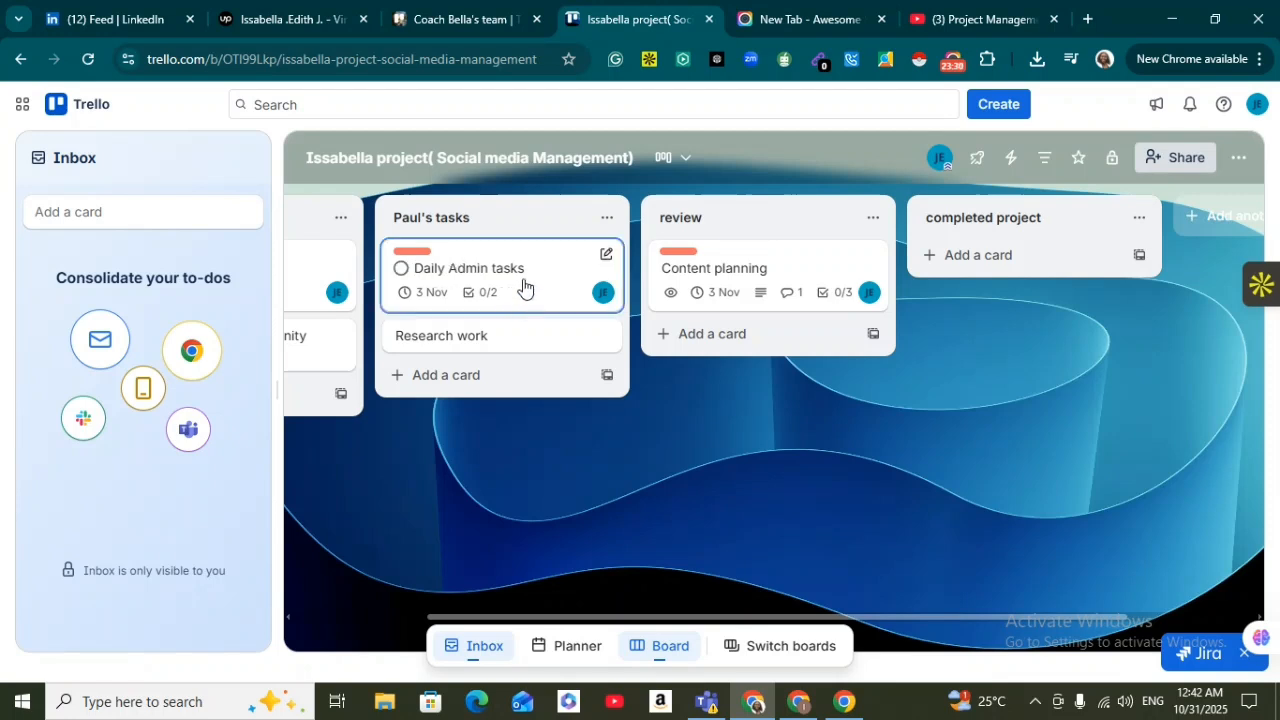
- Draft a comment on the Daily Admin tasks card that mentions the assigned member and reads "kindly complete the meeting schedule"
{"action": "double_click", "coordinate": [525, 275]}
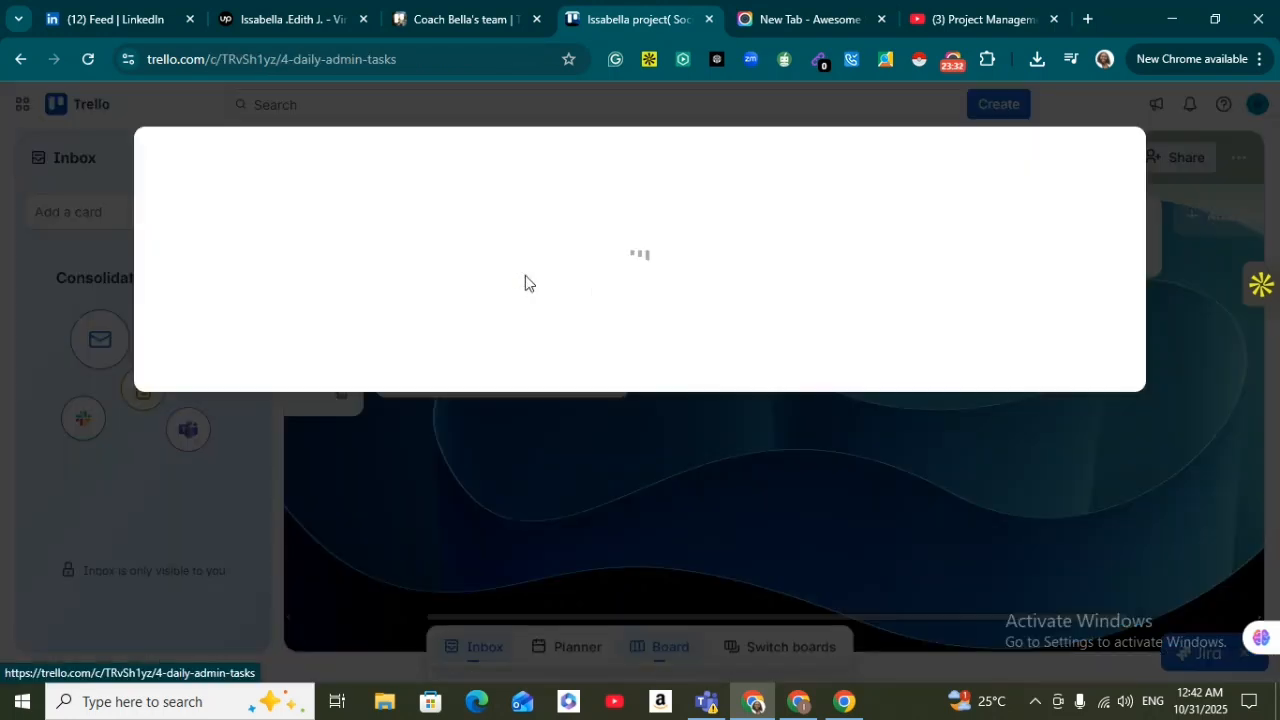
{"action": "left_click", "coordinate": [786, 374]}
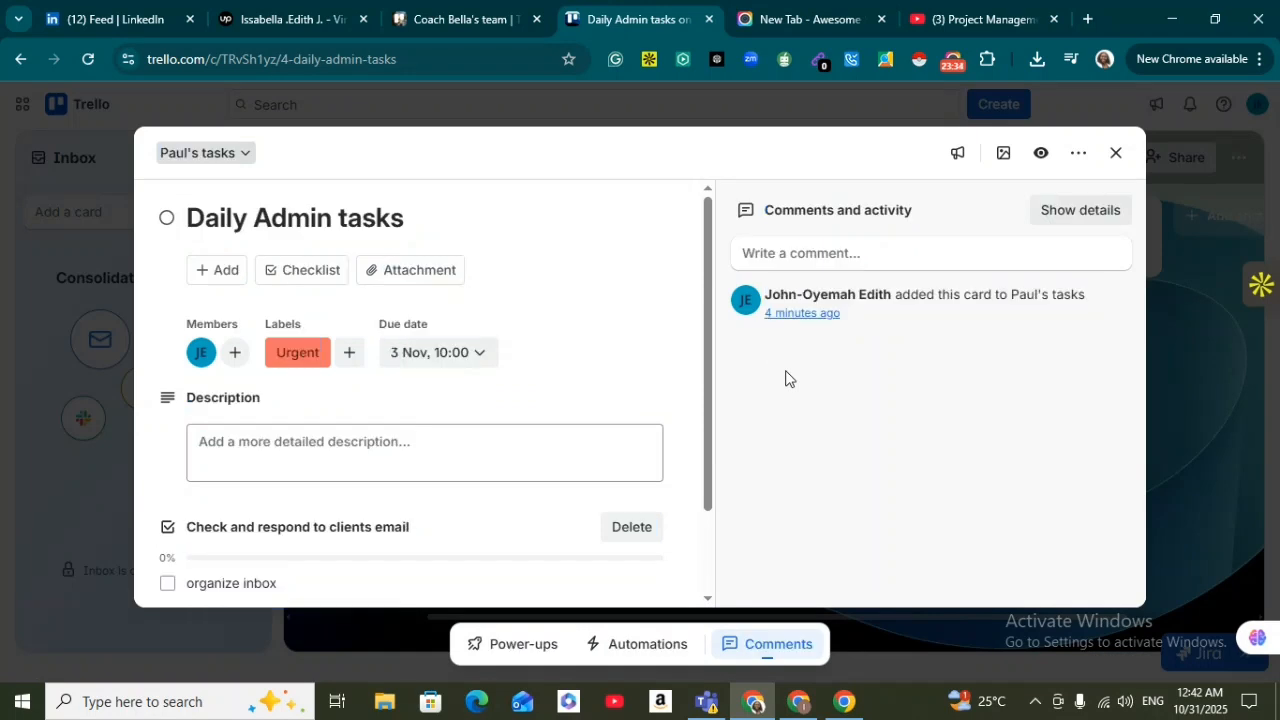
{"action": "left_click", "coordinate": [864, 253]}
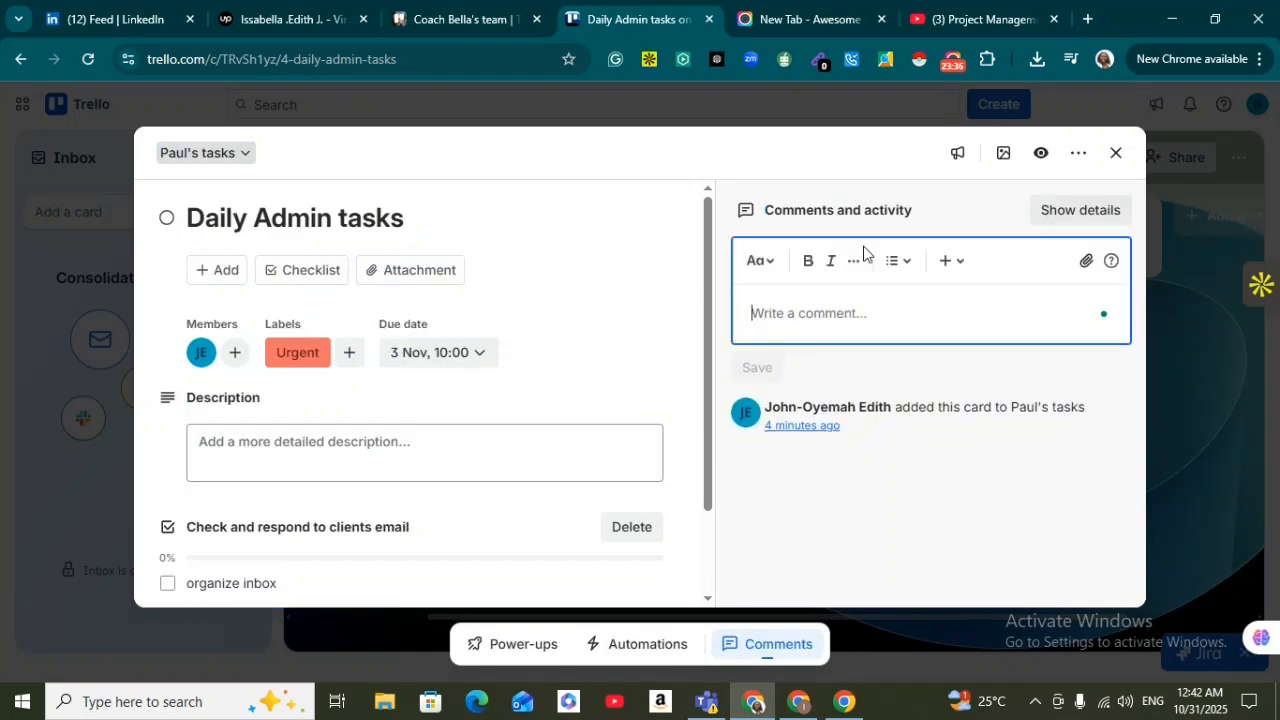
{"action": "type", "text": "@"}
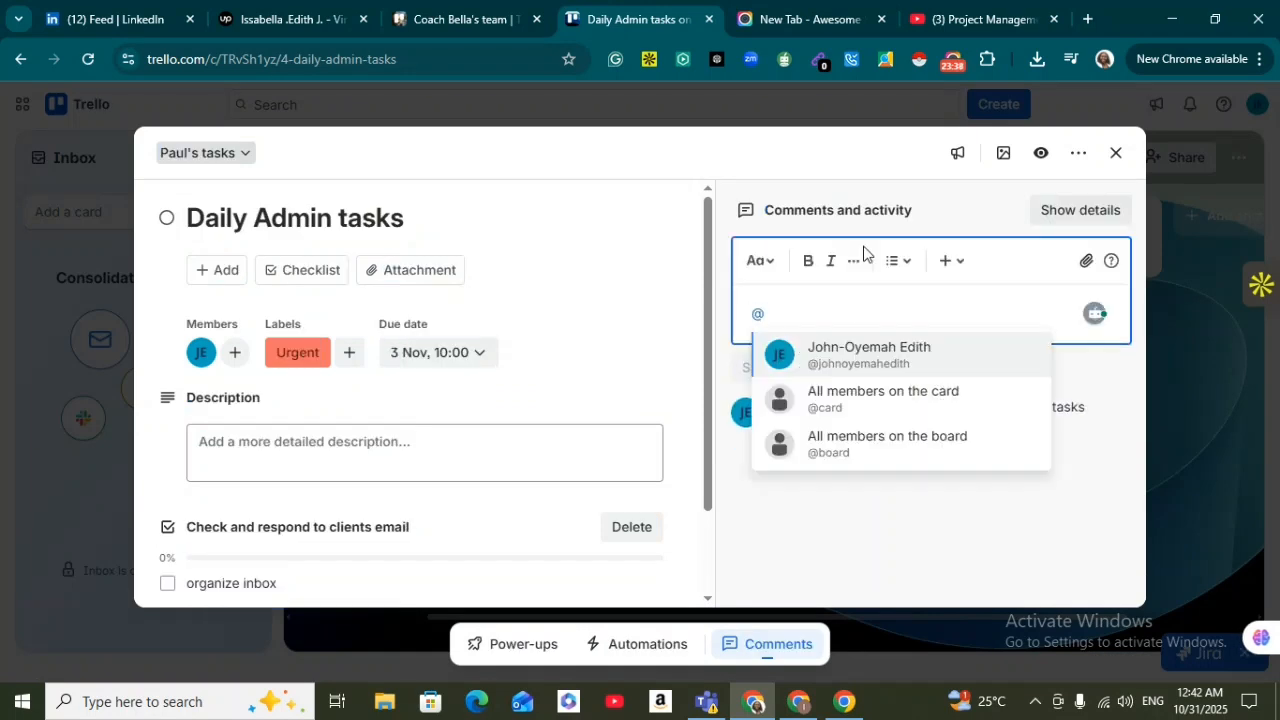
{"action": "left_click", "coordinate": [895, 362]}
{"action": "type", "text": "k"}
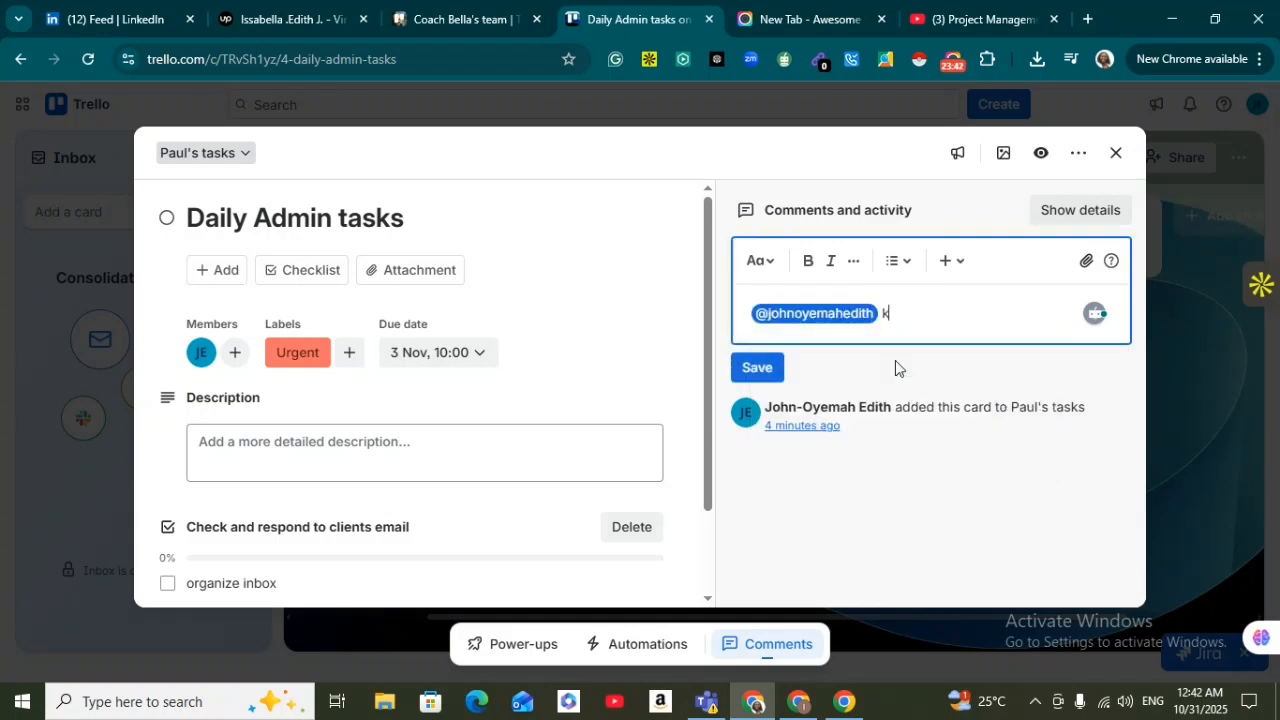
{"action": "type", "text": "indly complete the"}
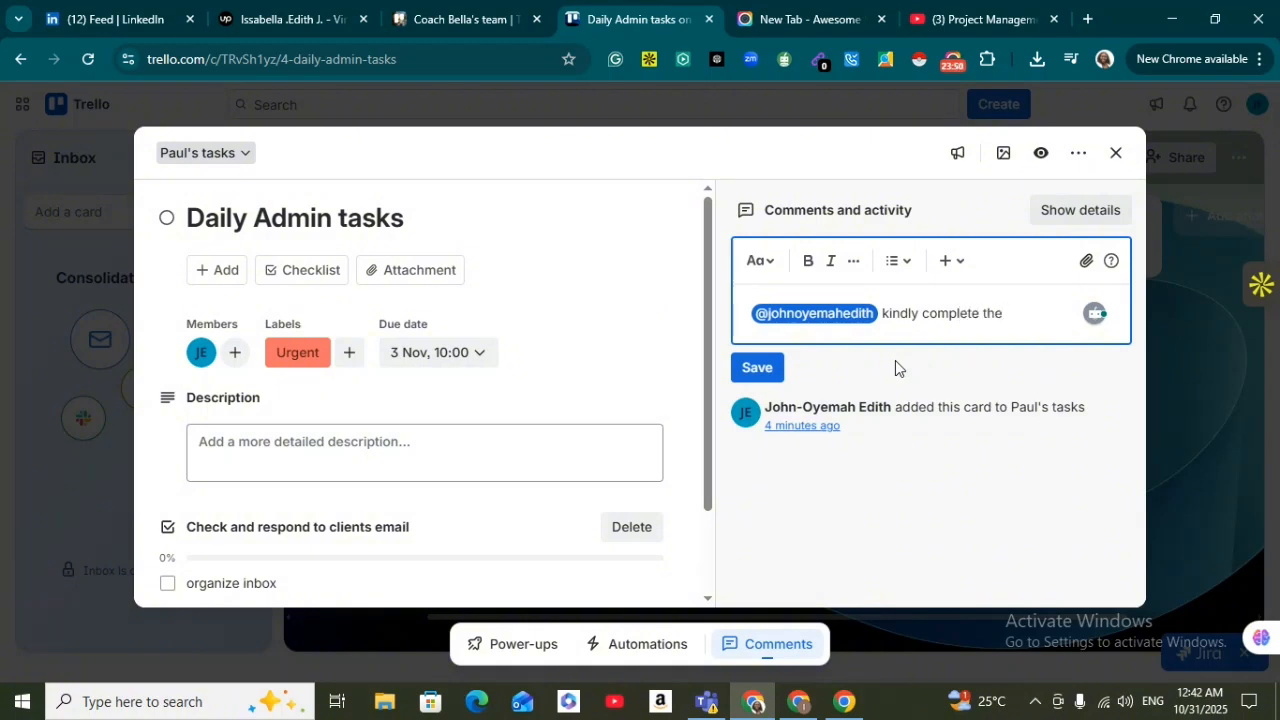
{"action": "type", "text": " meeting sche"}
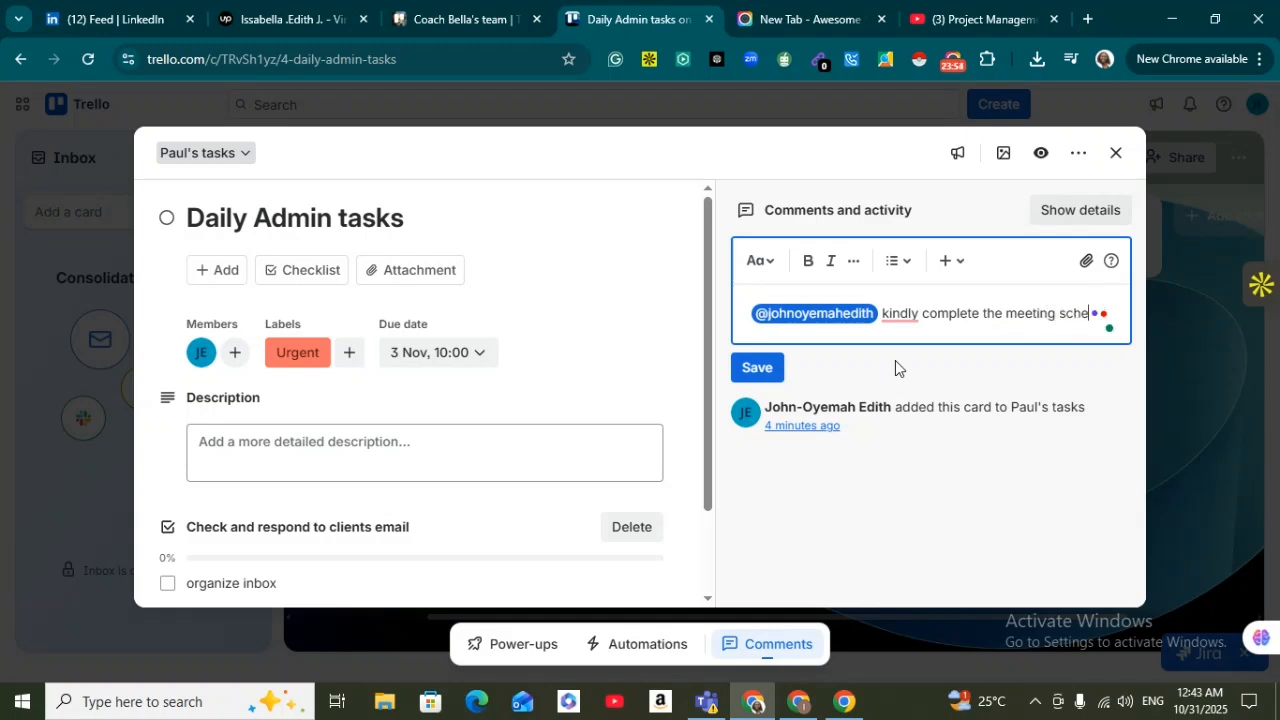
{"action": "type", "text": "dule"}
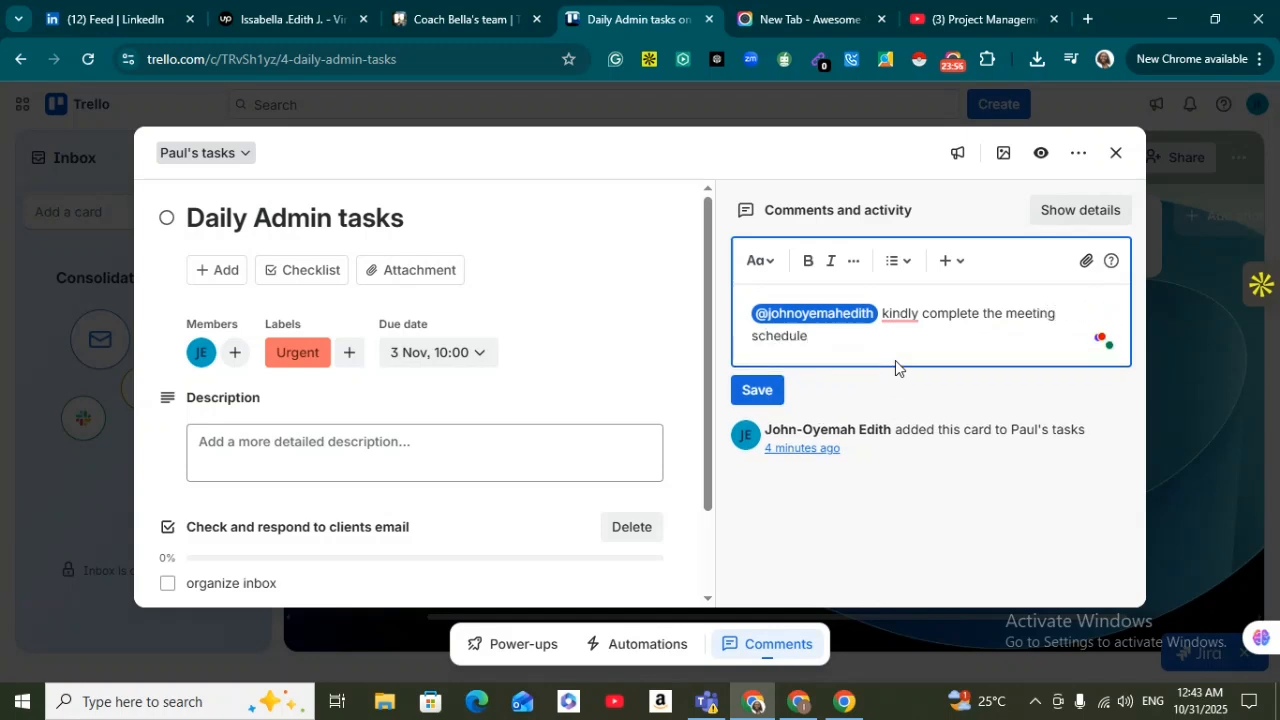
- Correct the comment's opening word to "Kindly" and save the comment on the card
{"action": "mouse_move", "coordinate": [910, 318]}
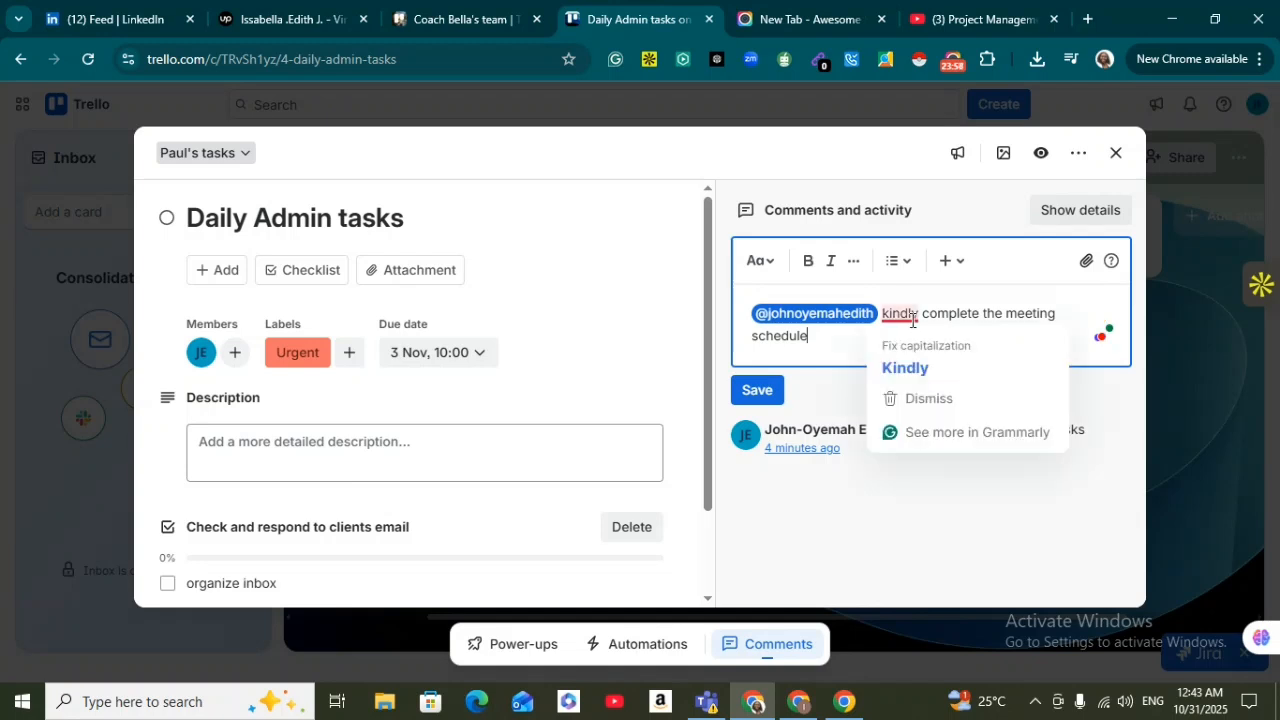
{"action": "left_click", "coordinate": [906, 367]}
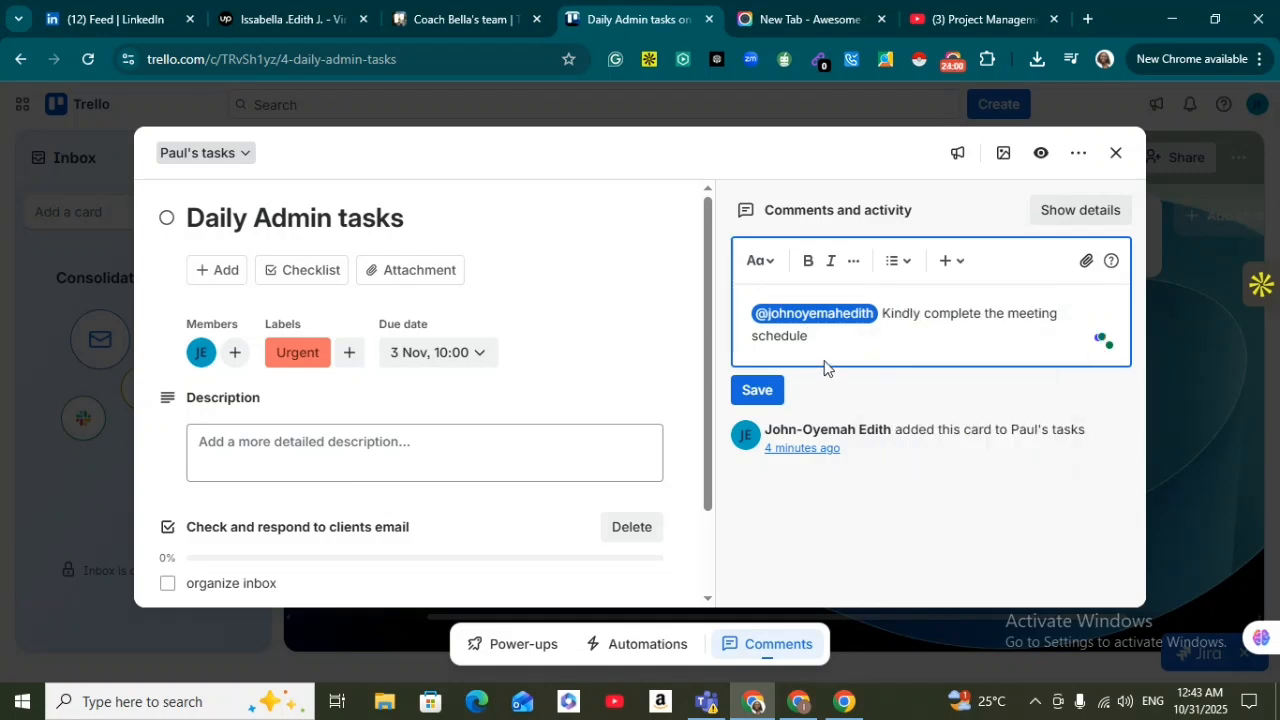
{"action": "left_click", "coordinate": [759, 393]}
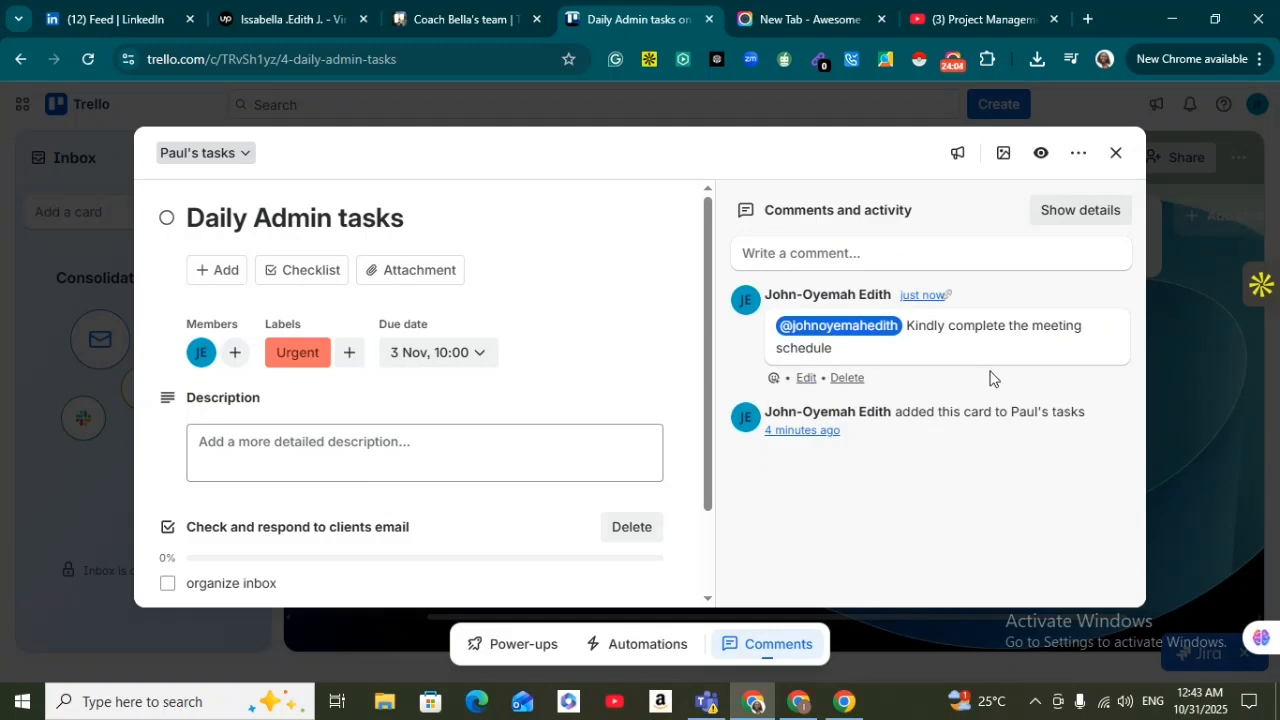
{"action": "left_click", "coordinate": [1184, 392]}
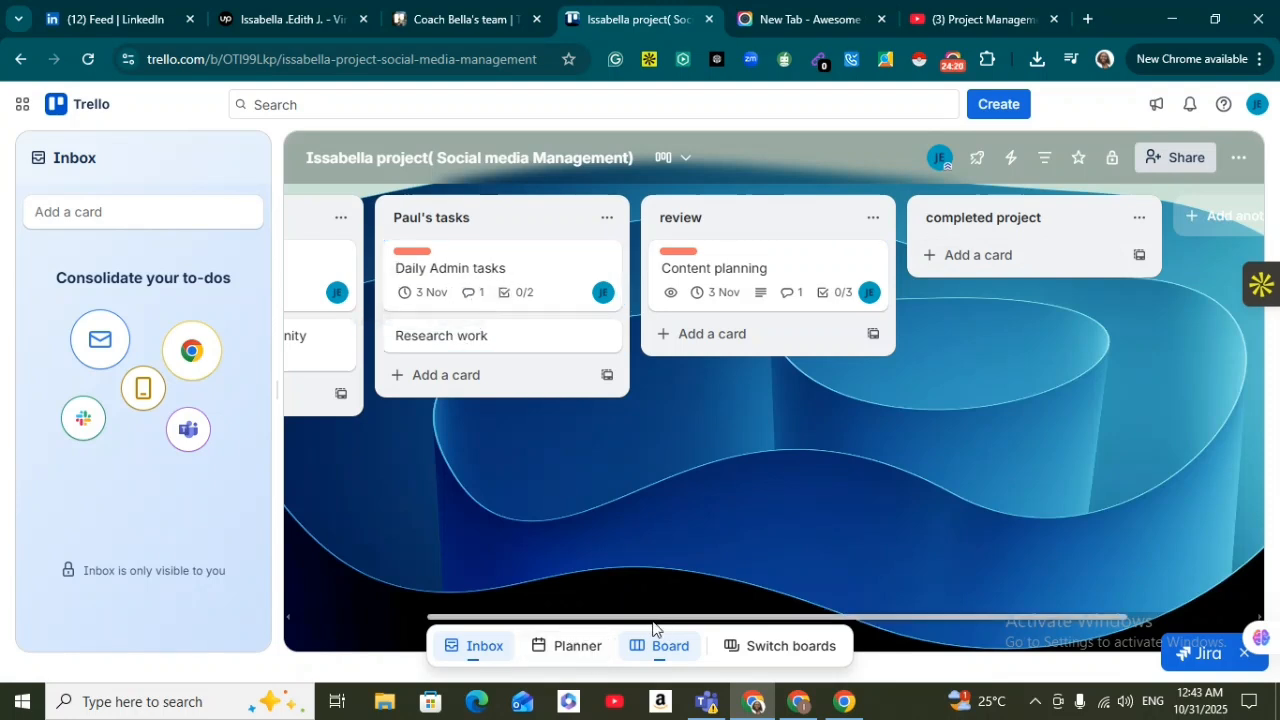
{"action": "left_click_drag", "start_coordinate": [650, 620], "coordinate": [414, 648]}
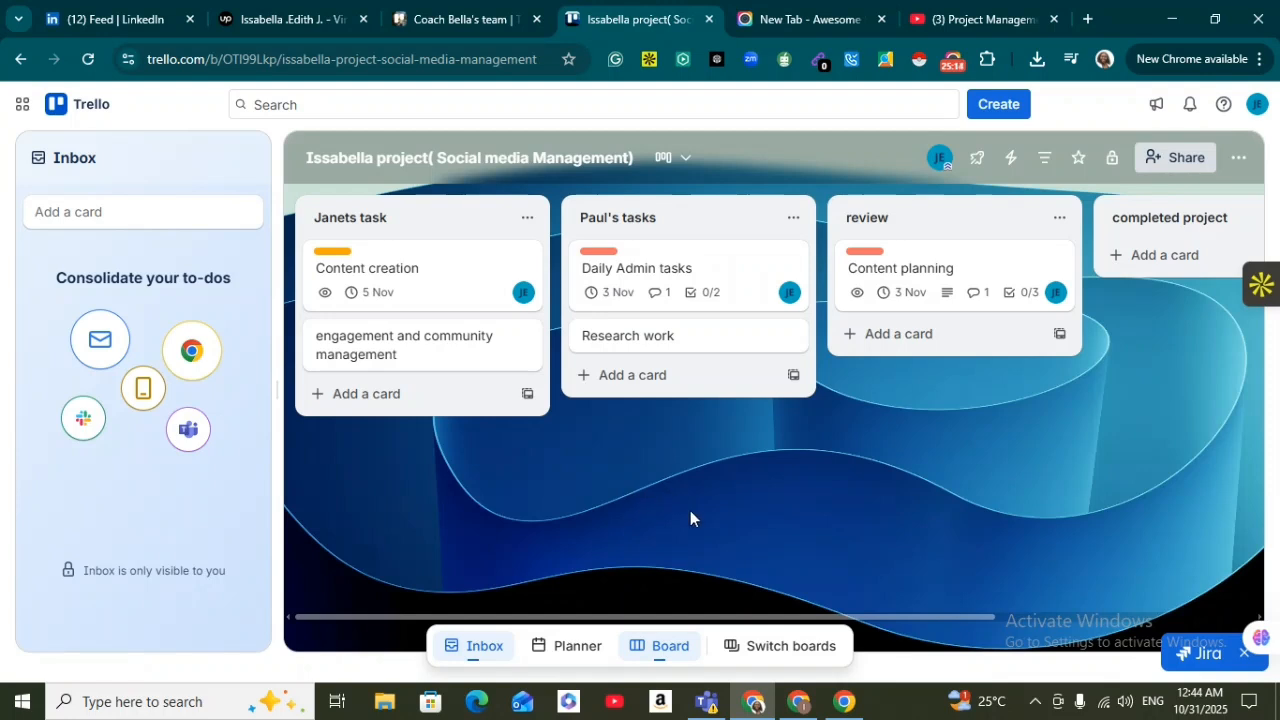
{"action": "left_click", "coordinate": [954, 61]}
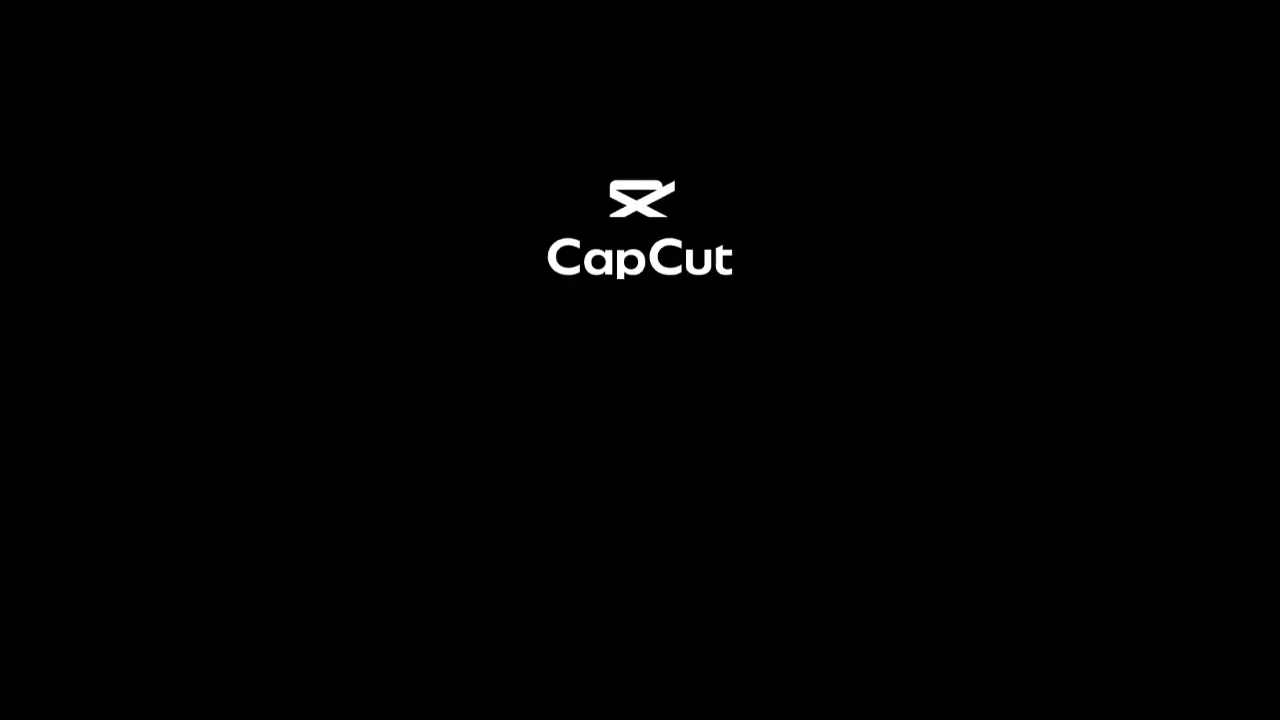